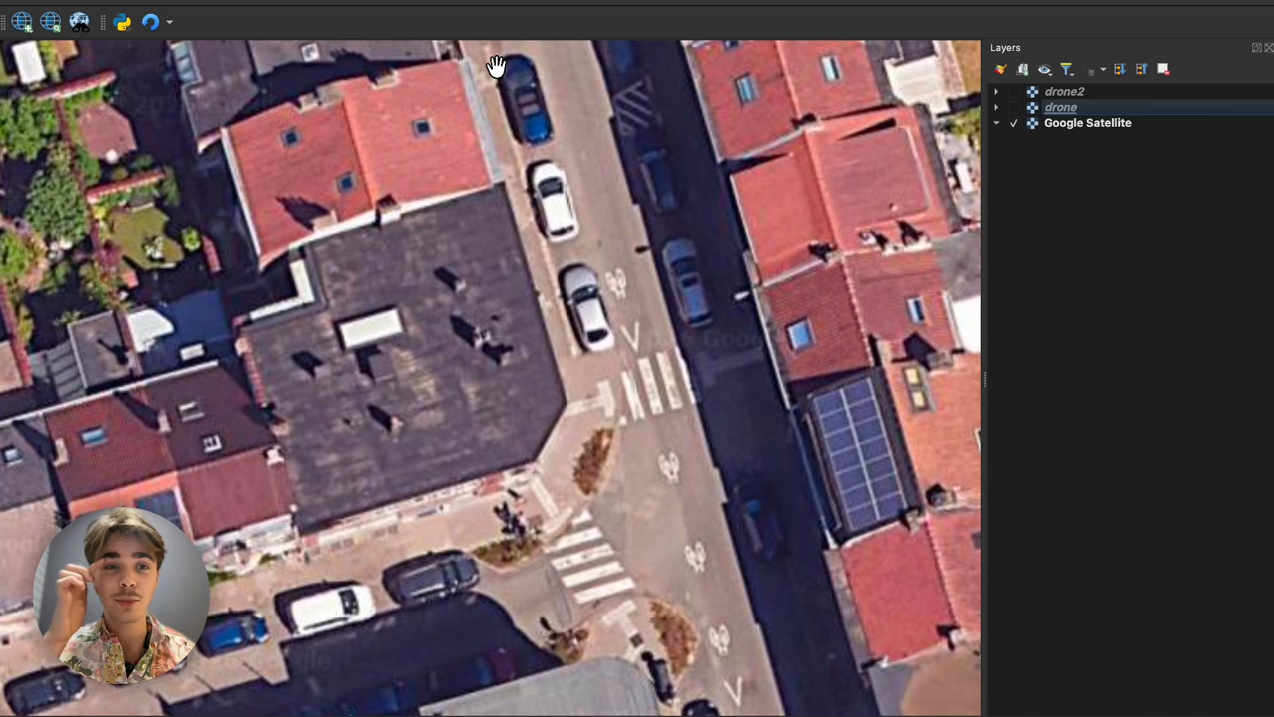
- Search the plugin repository for "ai seg" and install the AI Segmentation by TerraLab plugin
{"action": "left_click", "coordinate": [362, 0]}
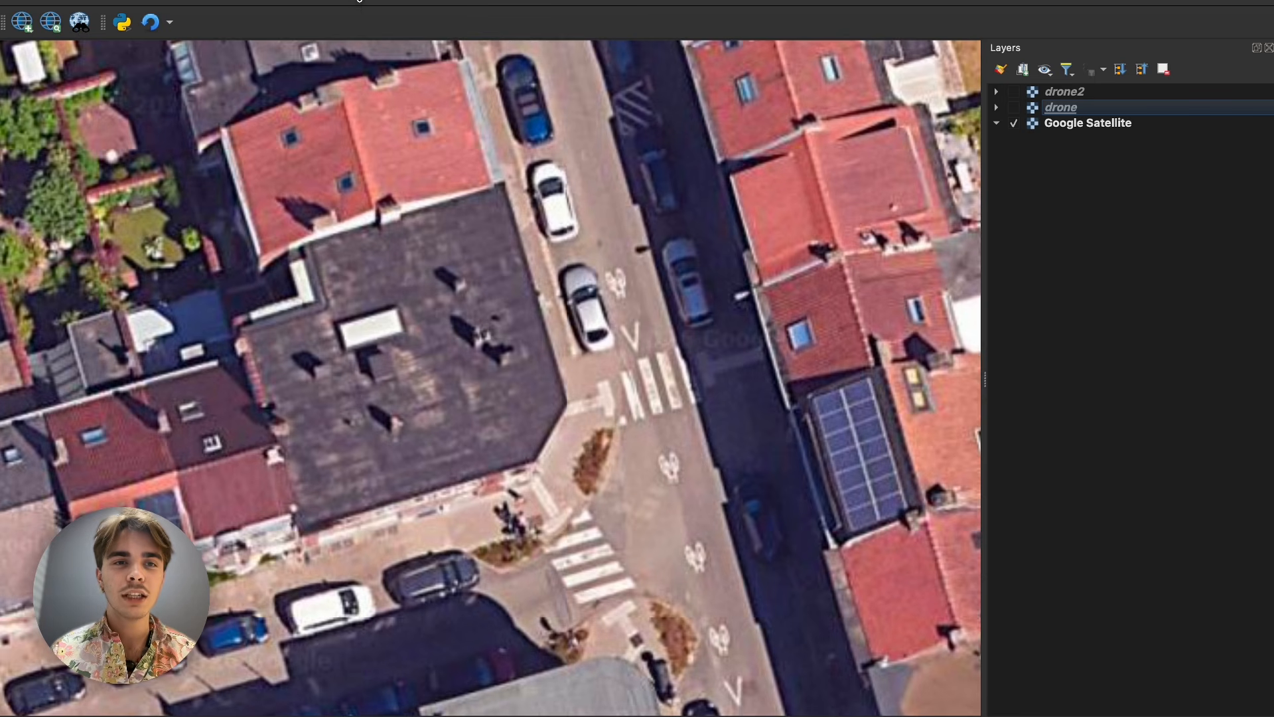
{"action": "left_click", "coordinate": [358, 0]}
{"action": "left_click", "coordinate": [360, 2]}
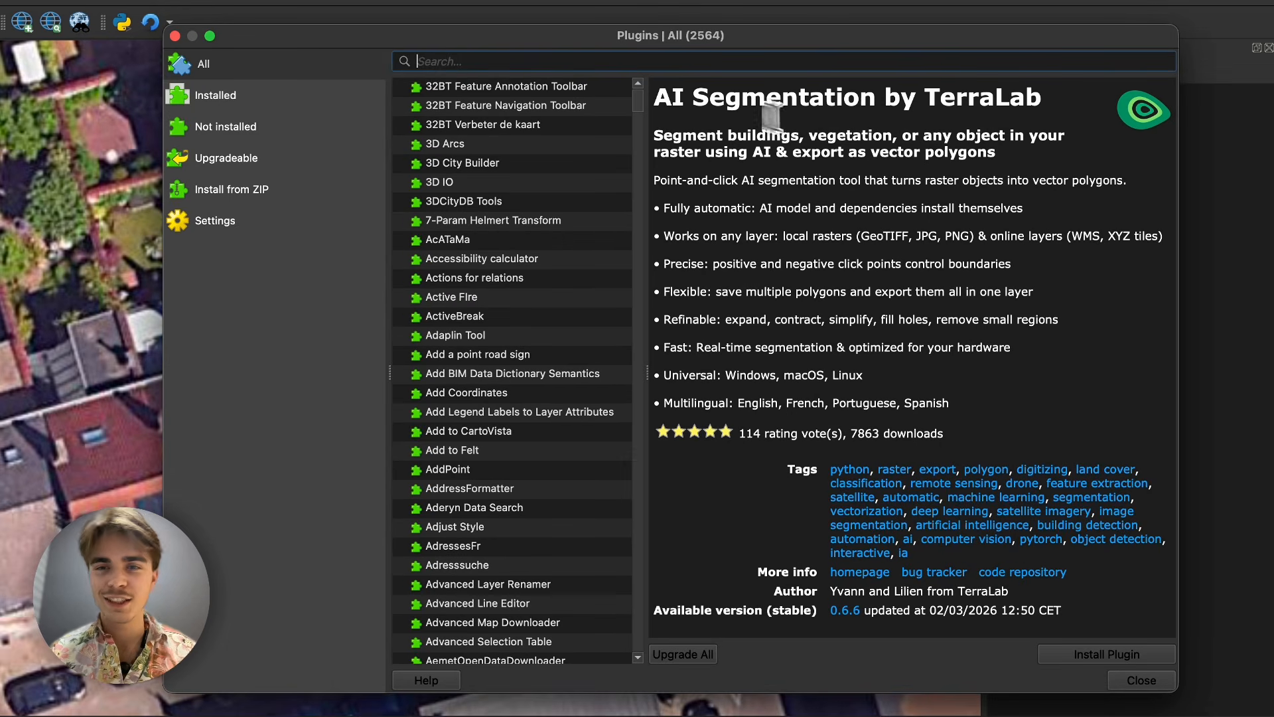
{"action": "type", "text": "ai seg"}
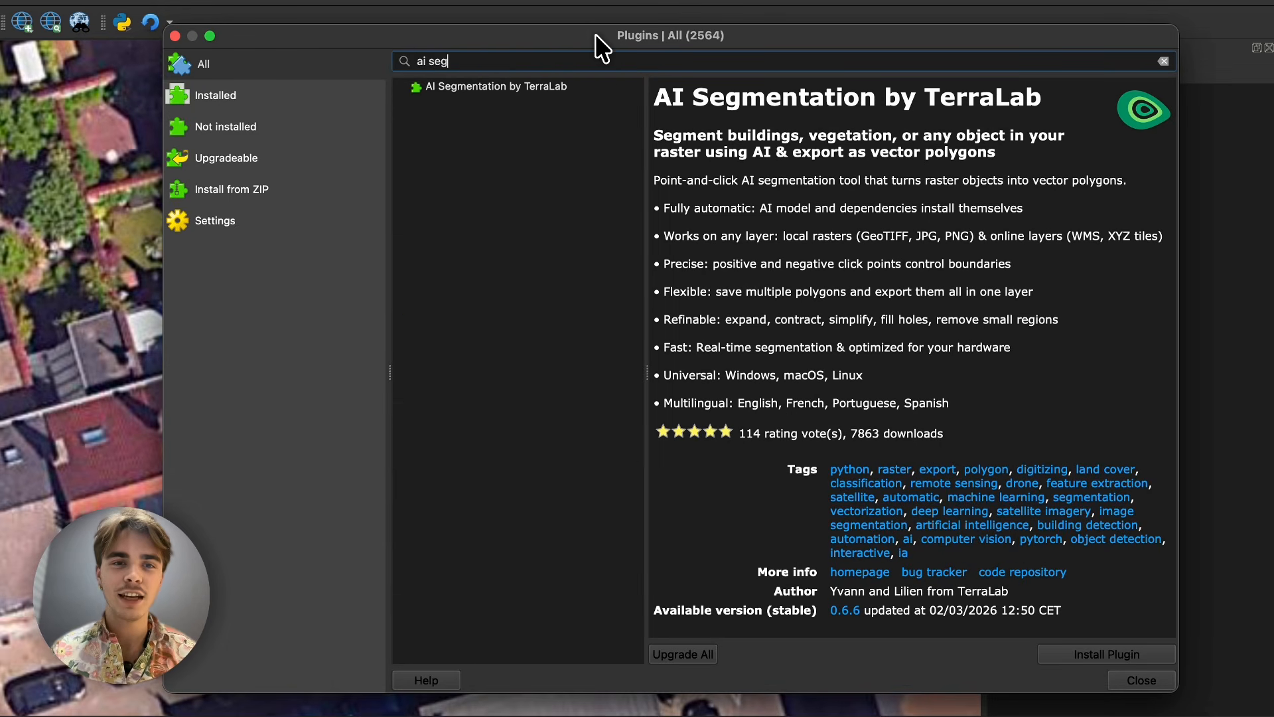
{"action": "left_click", "coordinate": [599, 86]}
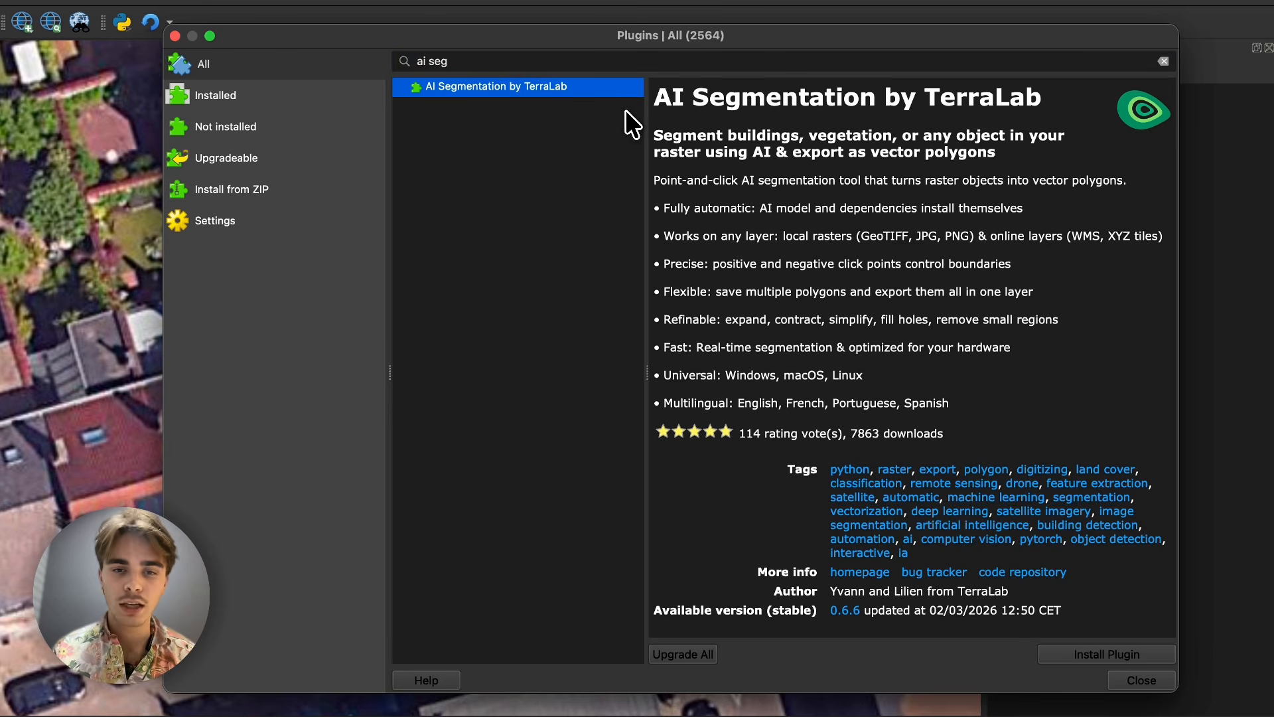
{"action": "left_click", "coordinate": [749, 113]}
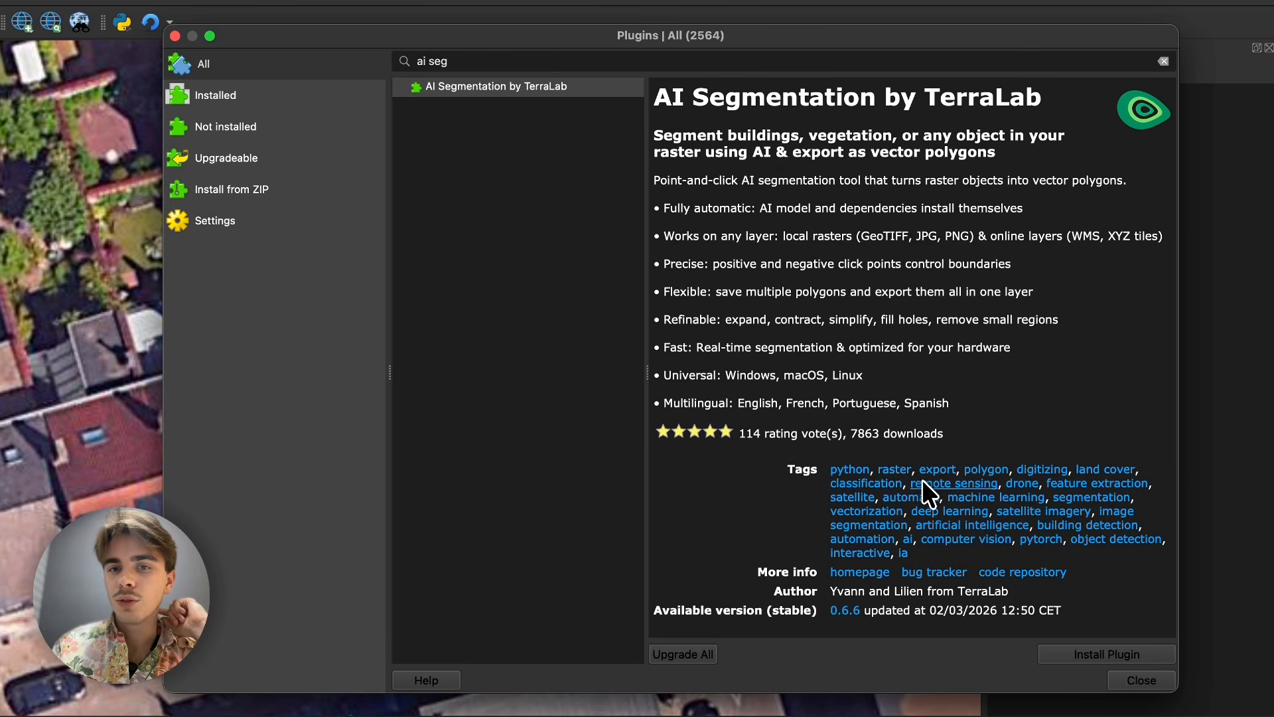
{"action": "left_click", "coordinate": [1070, 653]}
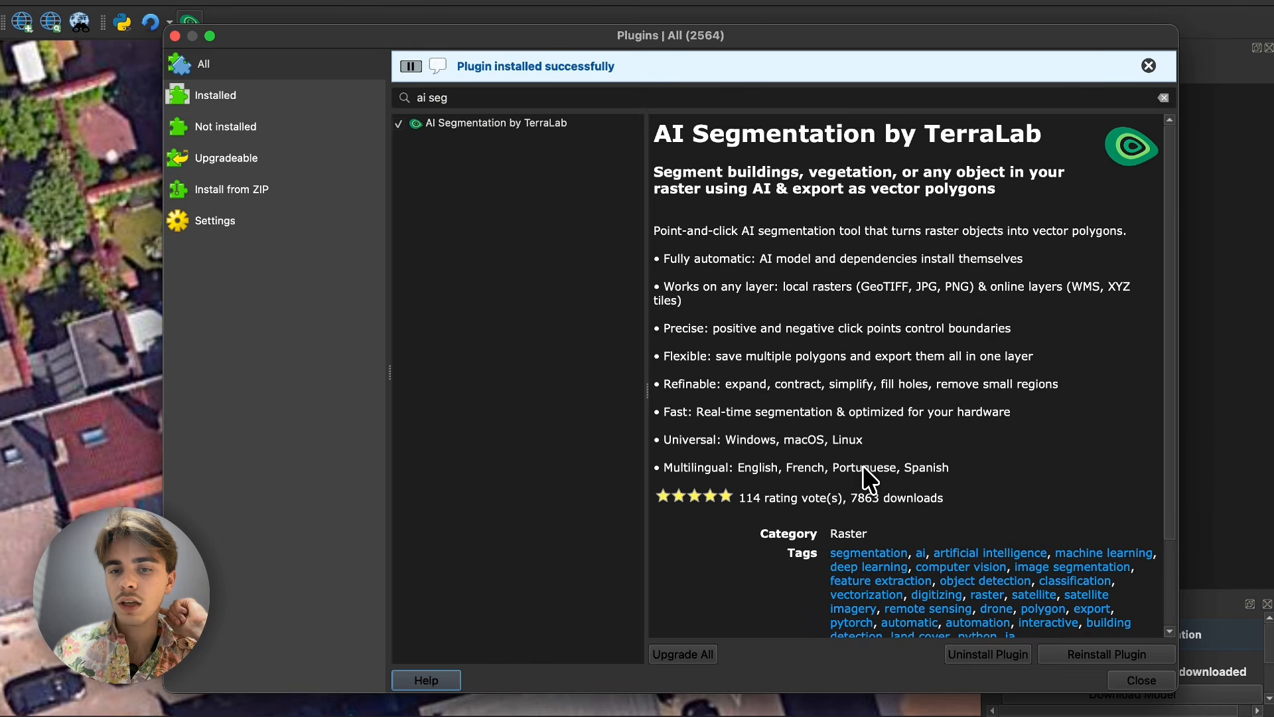
- Examine the plugin description for supported languages, operating systems, layer types and how positive and negative points control boundaries
{"action": "scroll", "coordinate": [863, 465], "scroll_direction": "down", "scroll_amount": 3}
{"action": "left_click_drag", "start_coordinate": [762, 381], "coordinate": [887, 385]}
{"action": "left_click", "coordinate": [771, 373]}
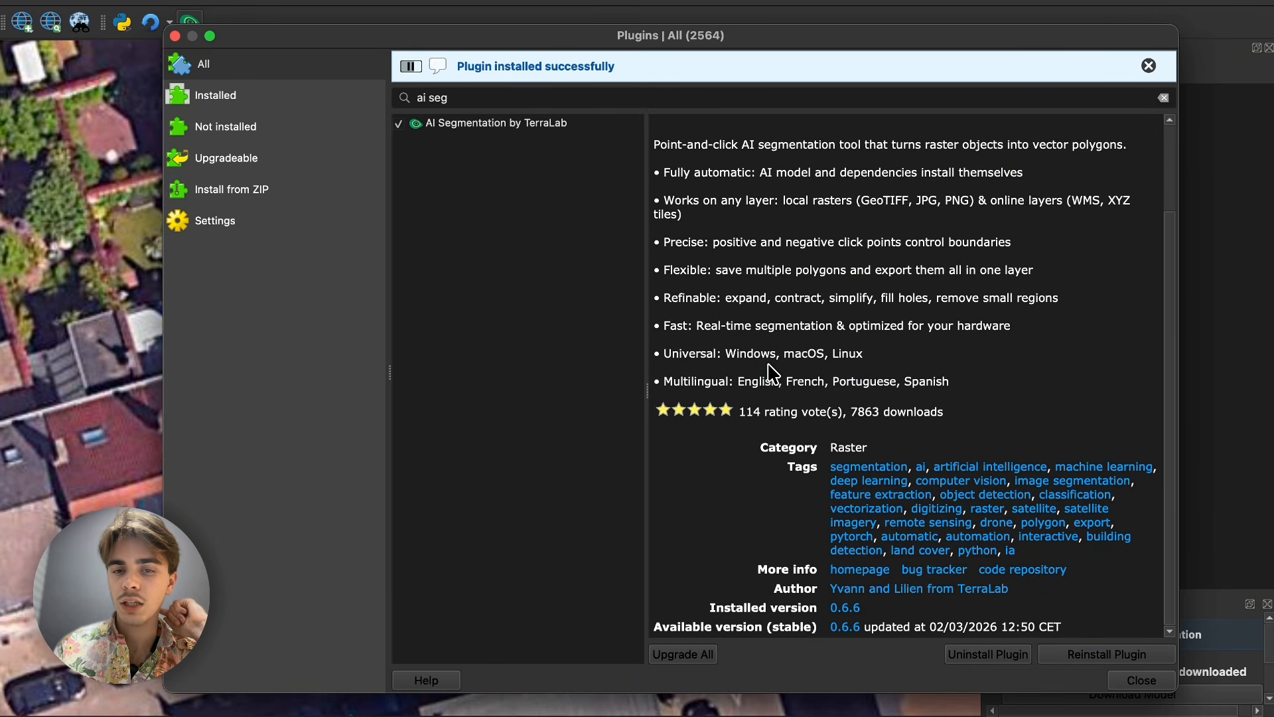
{"action": "left_click_drag", "start_coordinate": [735, 359], "coordinate": [888, 362]}
{"action": "left_click", "coordinate": [843, 357]}
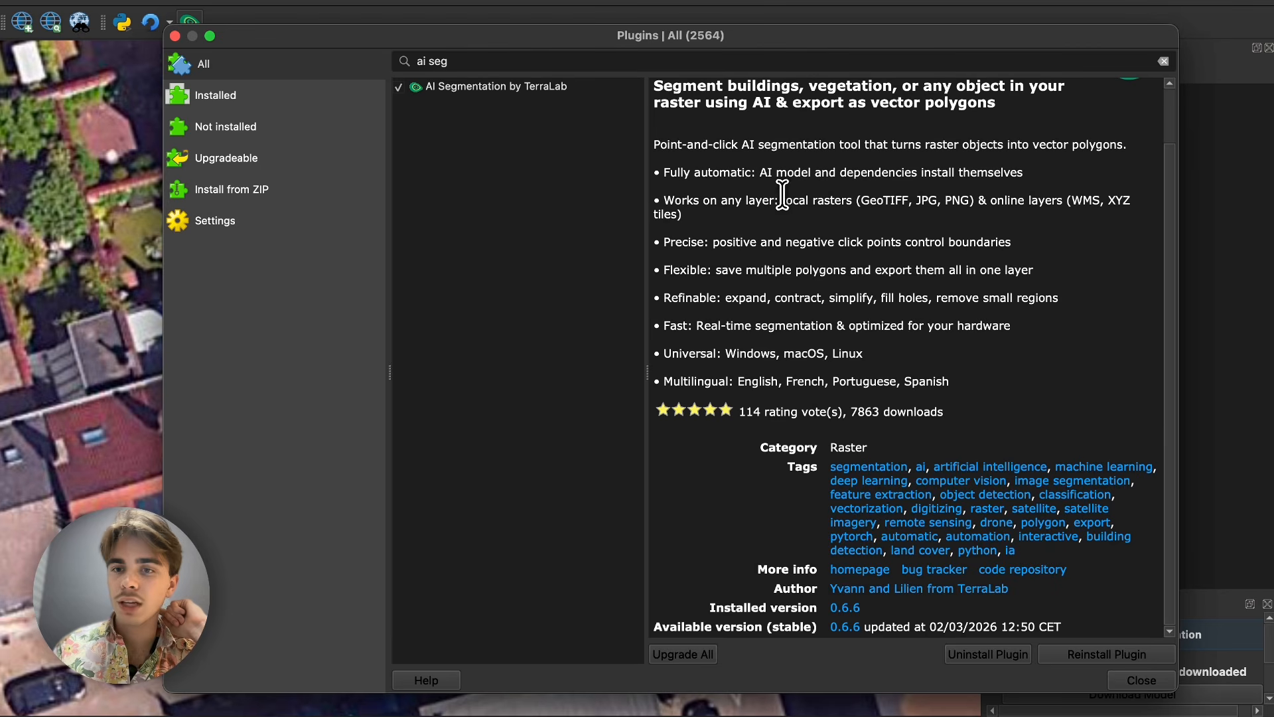
{"action": "left_click_drag", "start_coordinate": [810, 201], "coordinate": [917, 210]}
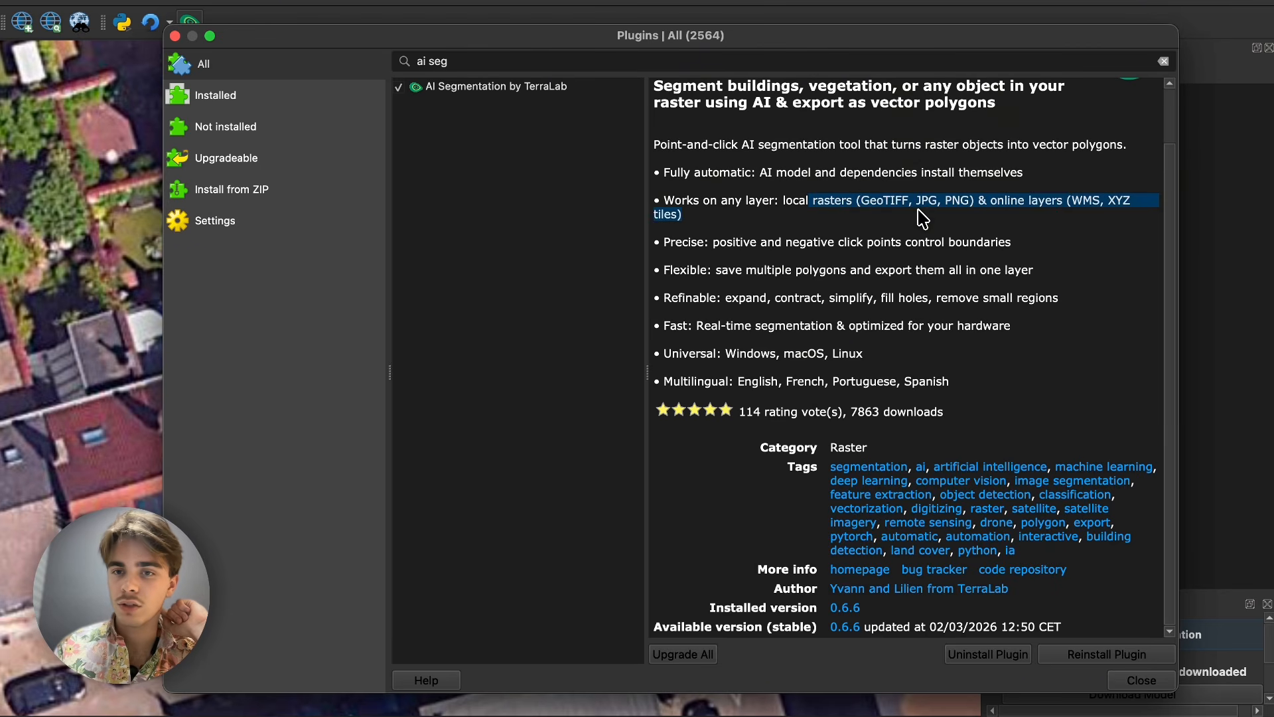
{"action": "left_click", "coordinate": [797, 204]}
{"action": "left_click_drag", "start_coordinate": [734, 232], "coordinate": [683, 203]}
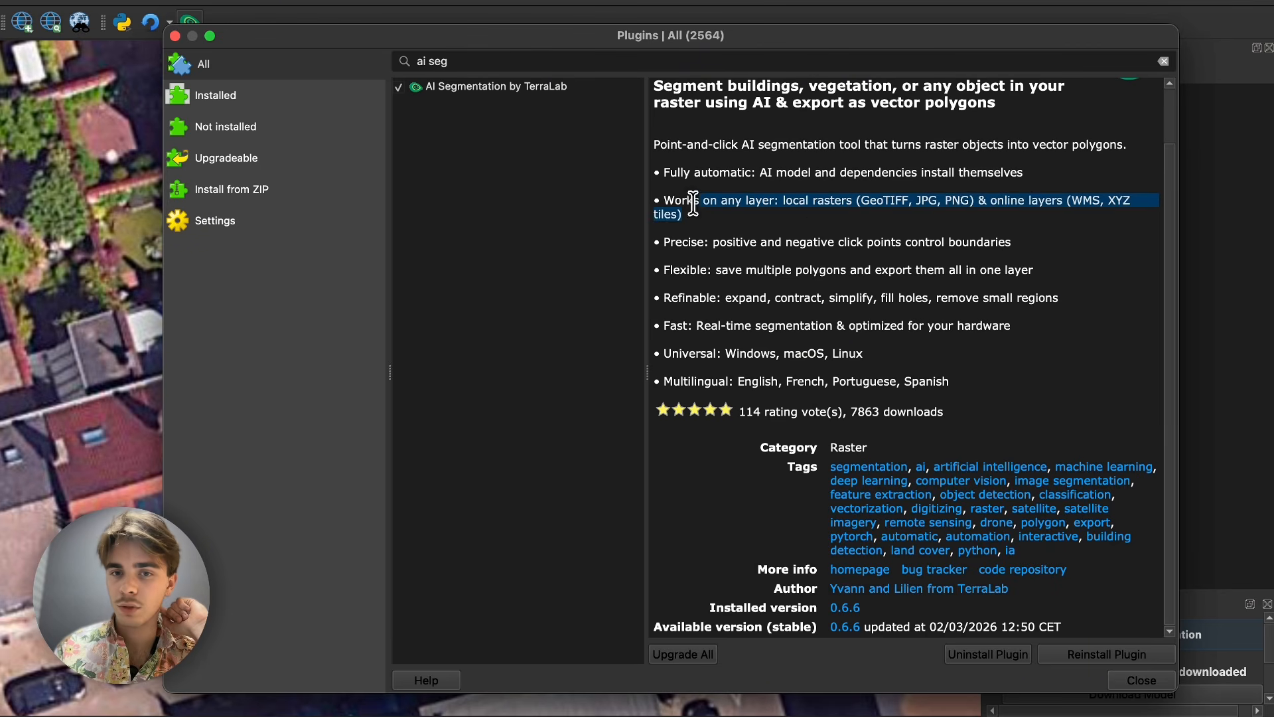
{"action": "left_click", "coordinate": [683, 205]}
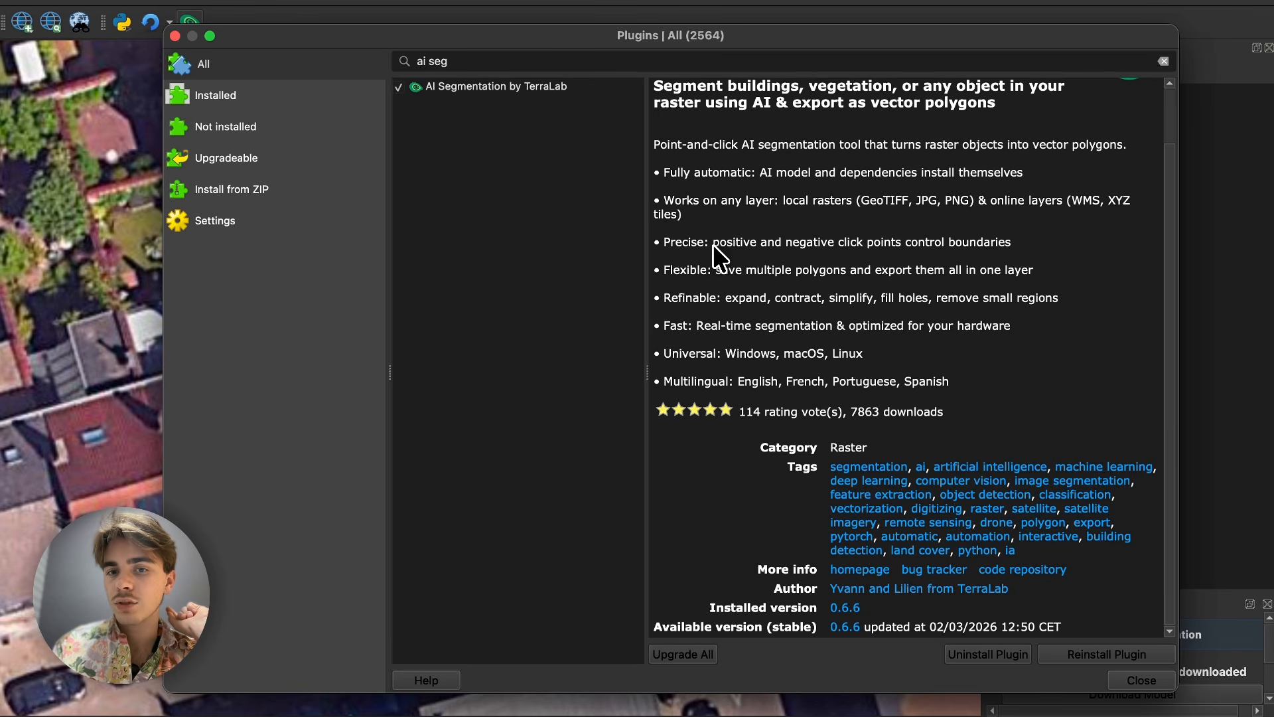
{"action": "left_click_drag", "start_coordinate": [1013, 243], "coordinate": [856, 251]}
{"action": "left_click", "coordinate": [844, 255]}
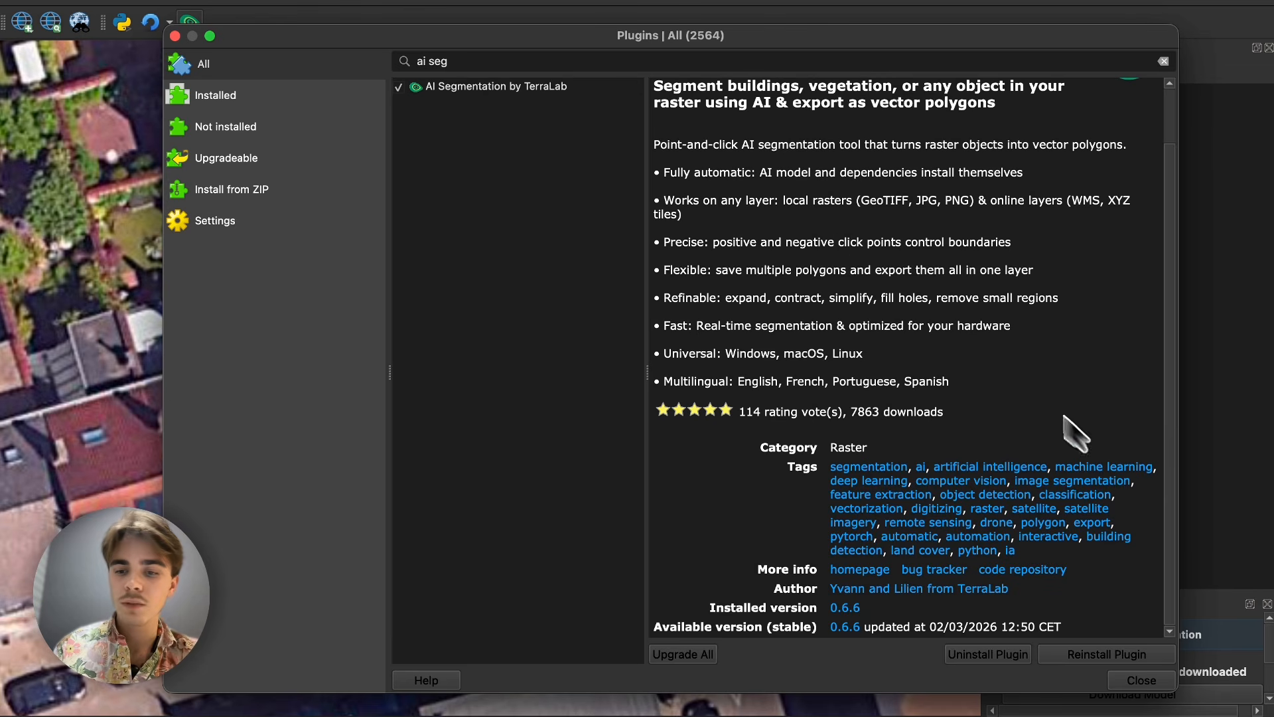
- Close the plugin manager and enlarge the AI Segmentation panel below the layer list
{"action": "left_click", "coordinate": [1125, 675]}
{"action": "left_click_drag", "start_coordinate": [1115, 600], "coordinate": [1124, 261]}
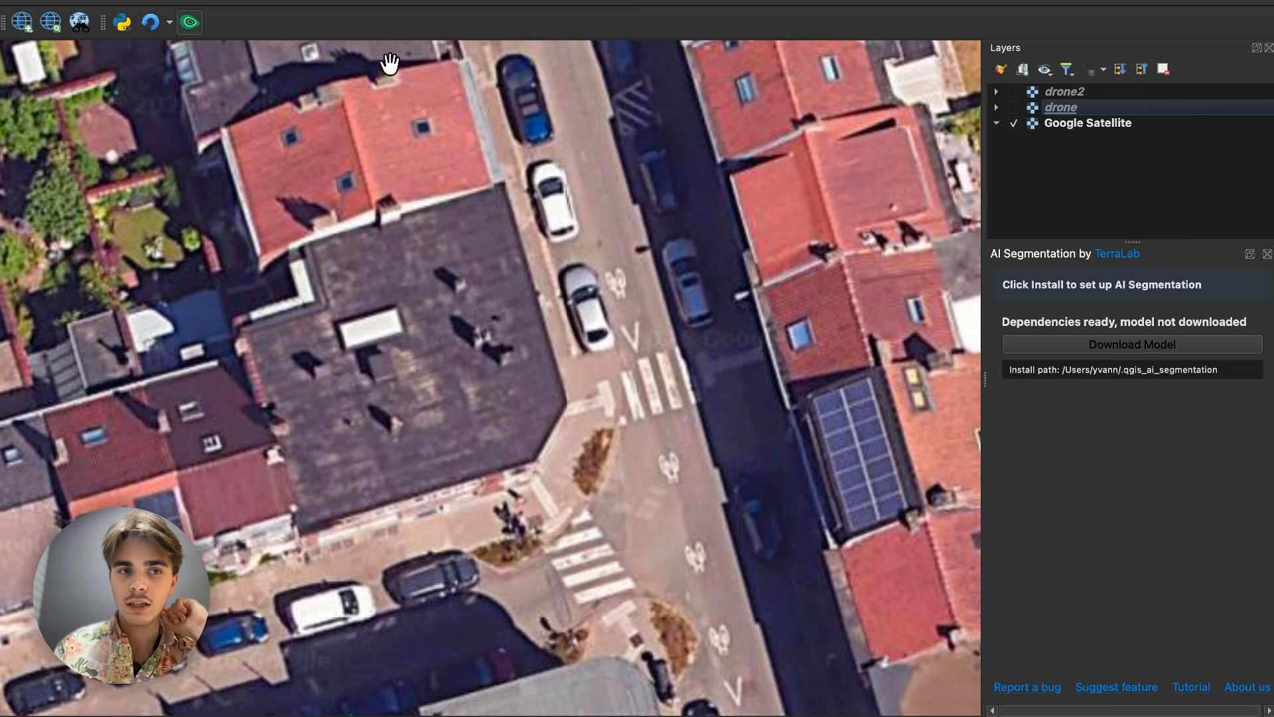
{"action": "left_click_drag", "start_coordinate": [1131, 240], "coordinate": [1131, 196]}
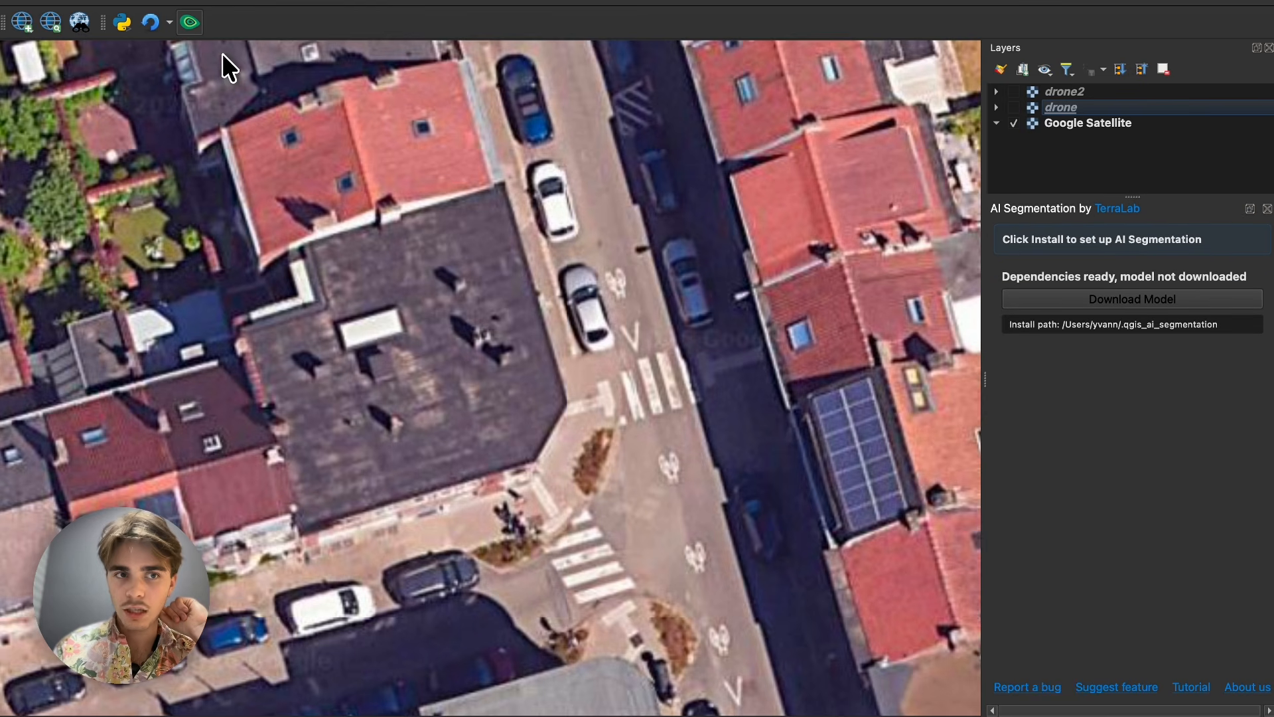
- Download the model that the AI Segmentation plugin needs
{"action": "left_click", "coordinate": [192, 23]}
{"action": "left_click", "coordinate": [189, 24]}
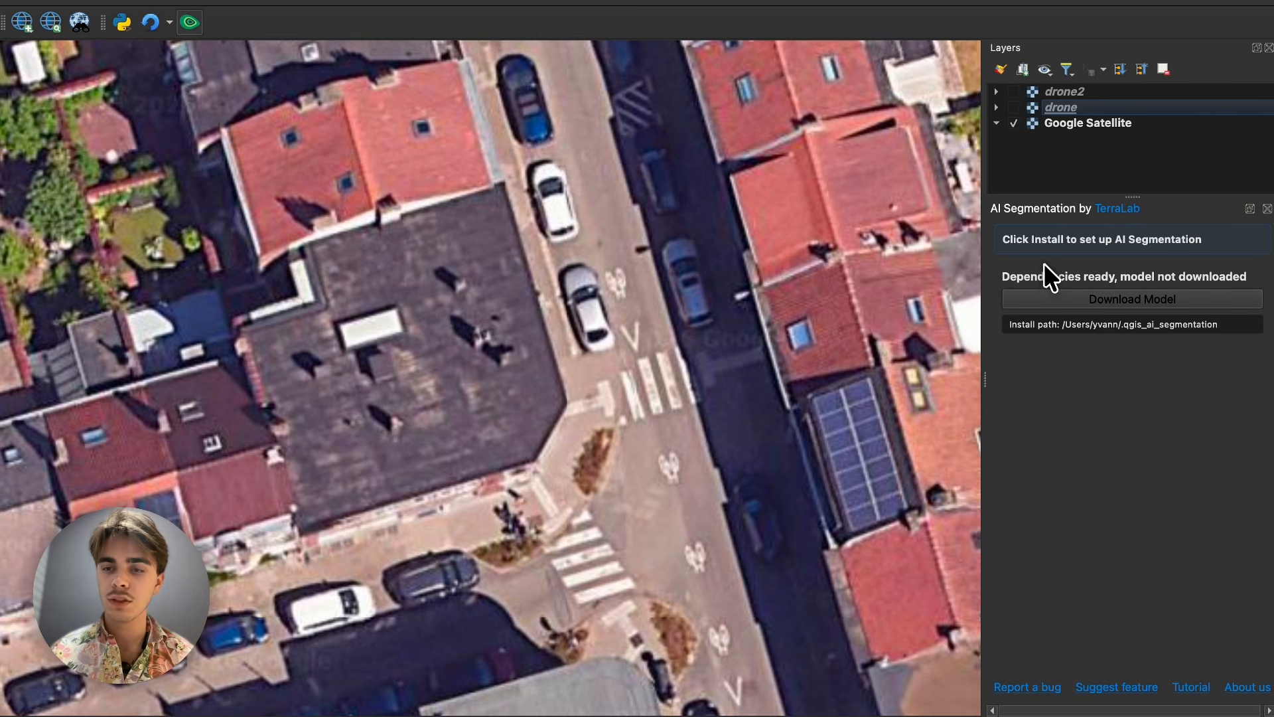
{"action": "left_click", "coordinate": [1077, 297]}
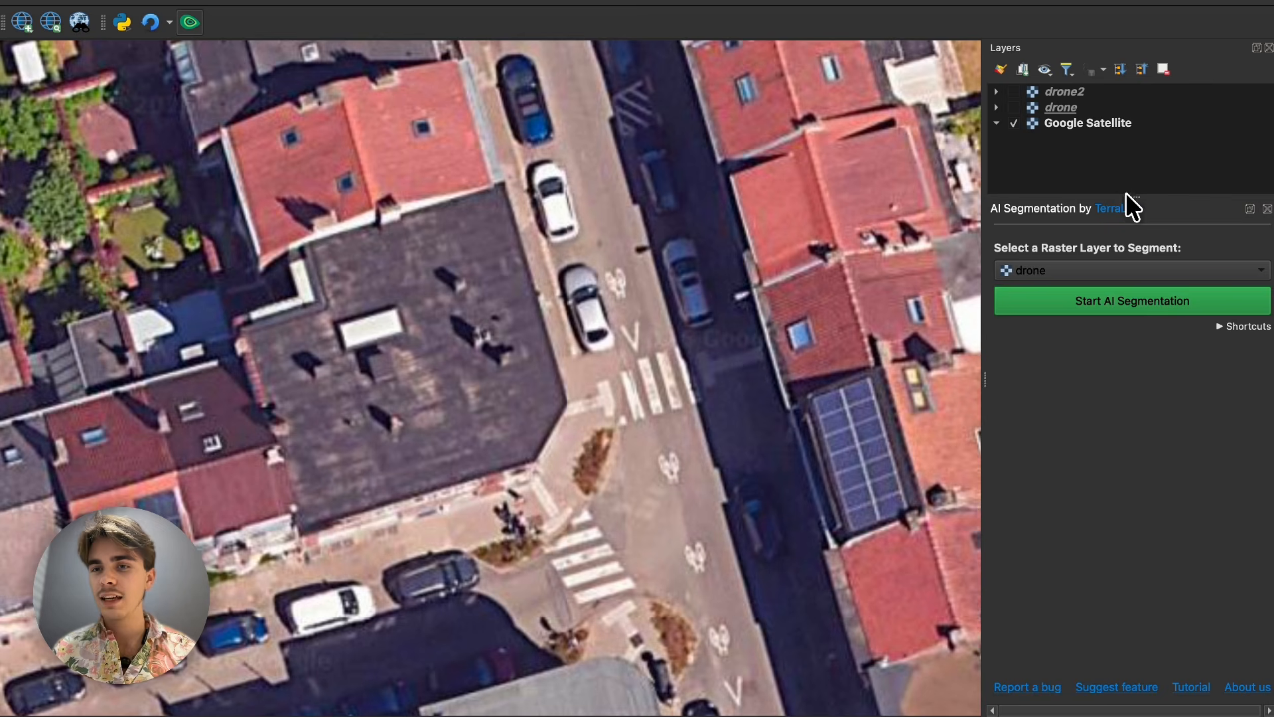
- Select the Google Satellite layer and bring a dense city block with a basketball court, beside a street junction, into view
{"action": "left_click", "coordinate": [1050, 122]}
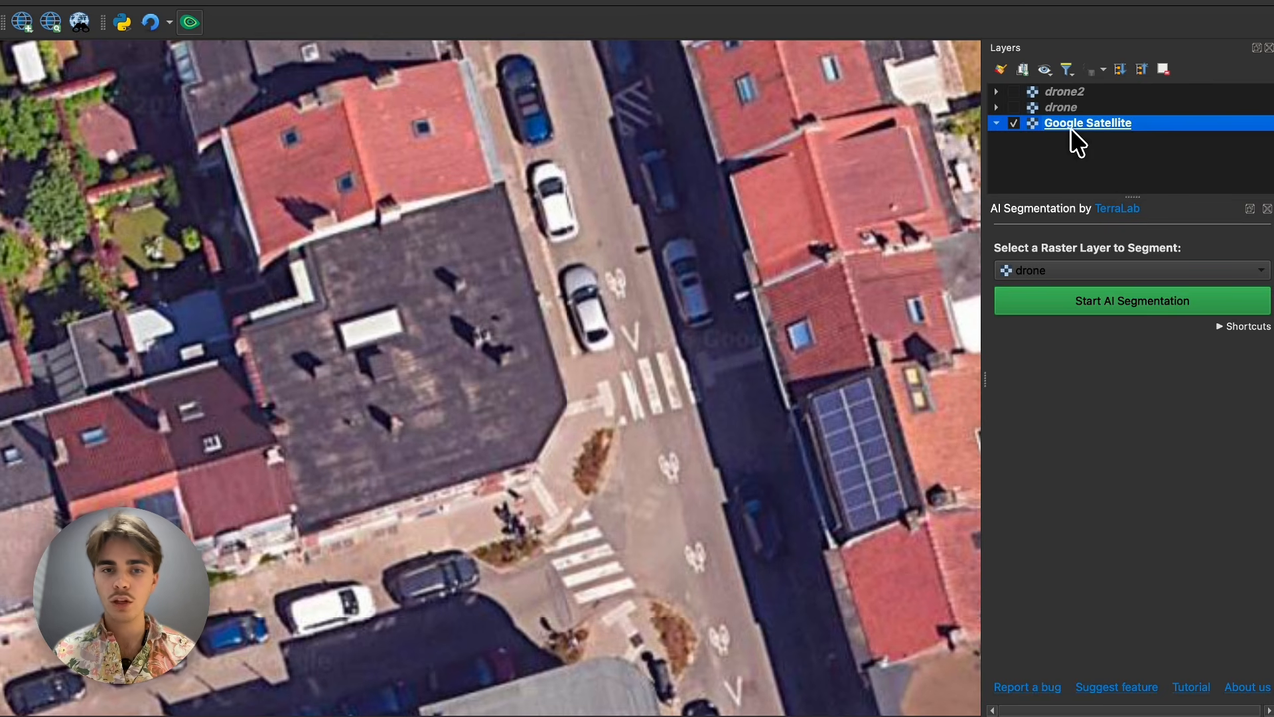
{"action": "scroll", "coordinate": [711, 213], "scroll_direction": "down", "scroll_amount": 5}
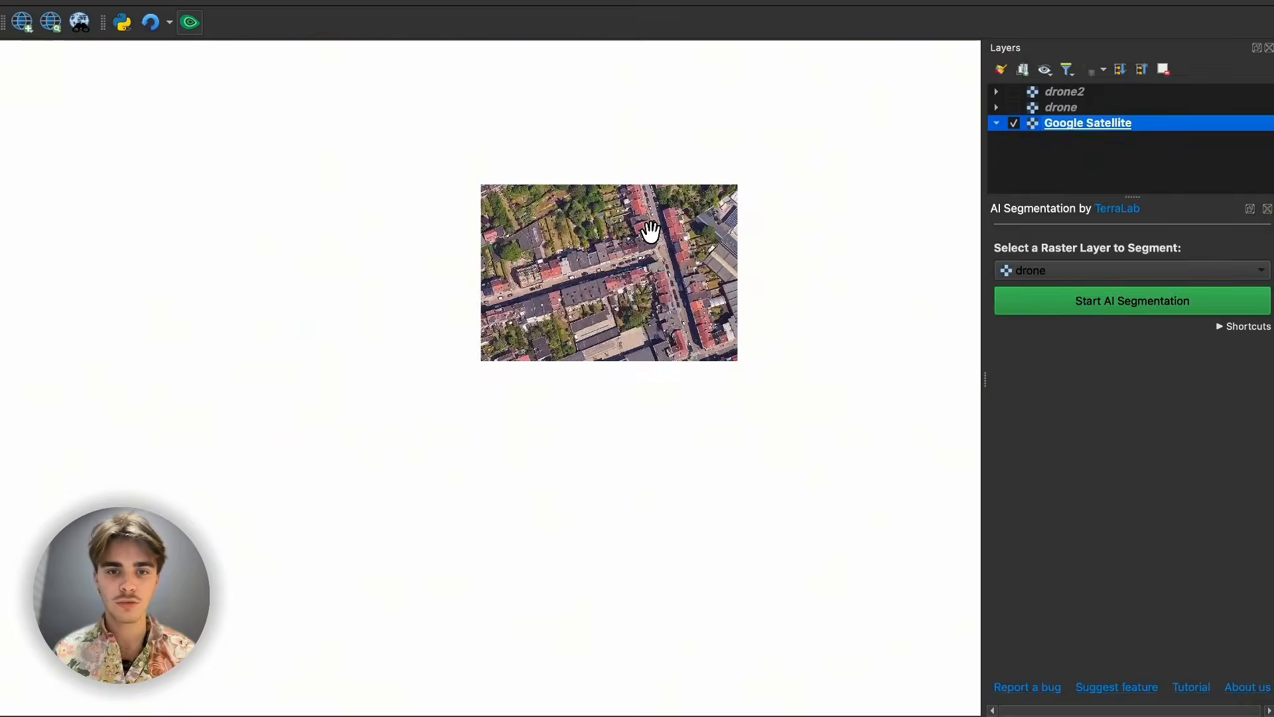
{"action": "scroll", "coordinate": [541, 278], "scroll_direction": "down", "scroll_amount": 2}
{"action": "scroll", "coordinate": [551, 292], "scroll_direction": "down", "scroll_amount": 2}
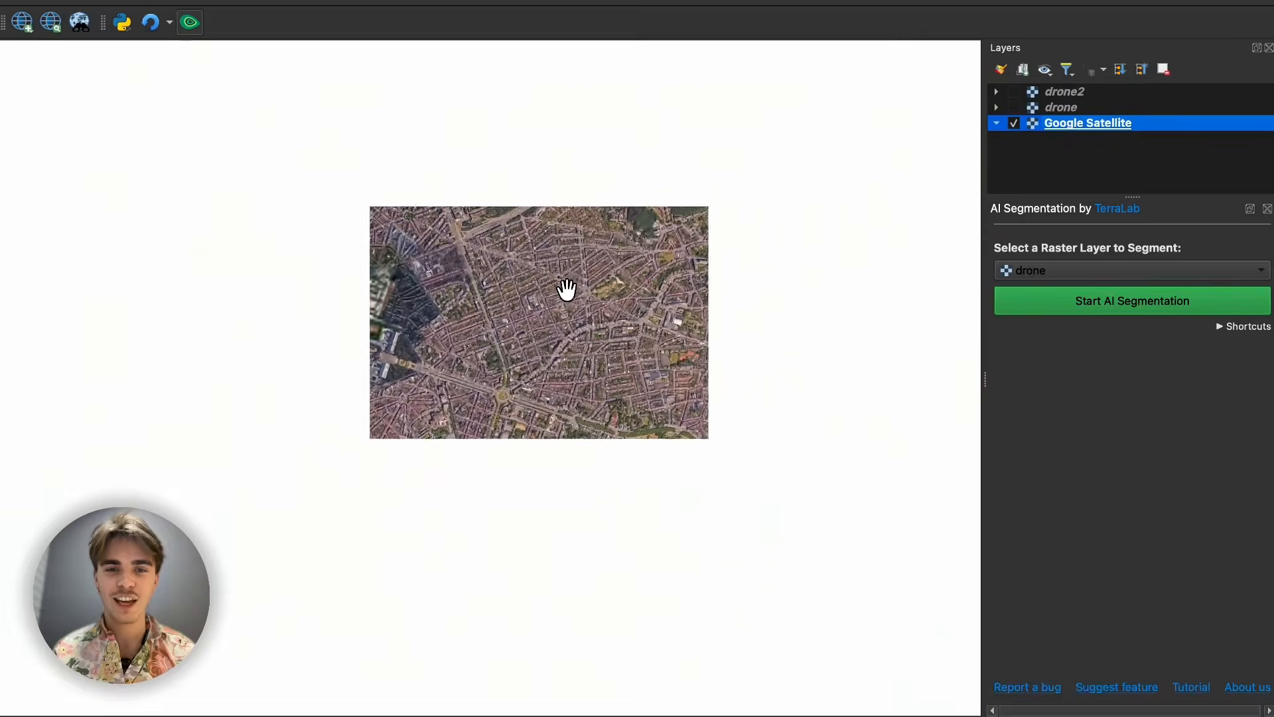
{"action": "scroll", "coordinate": [564, 287], "scroll_direction": "down", "scroll_amount": 3}
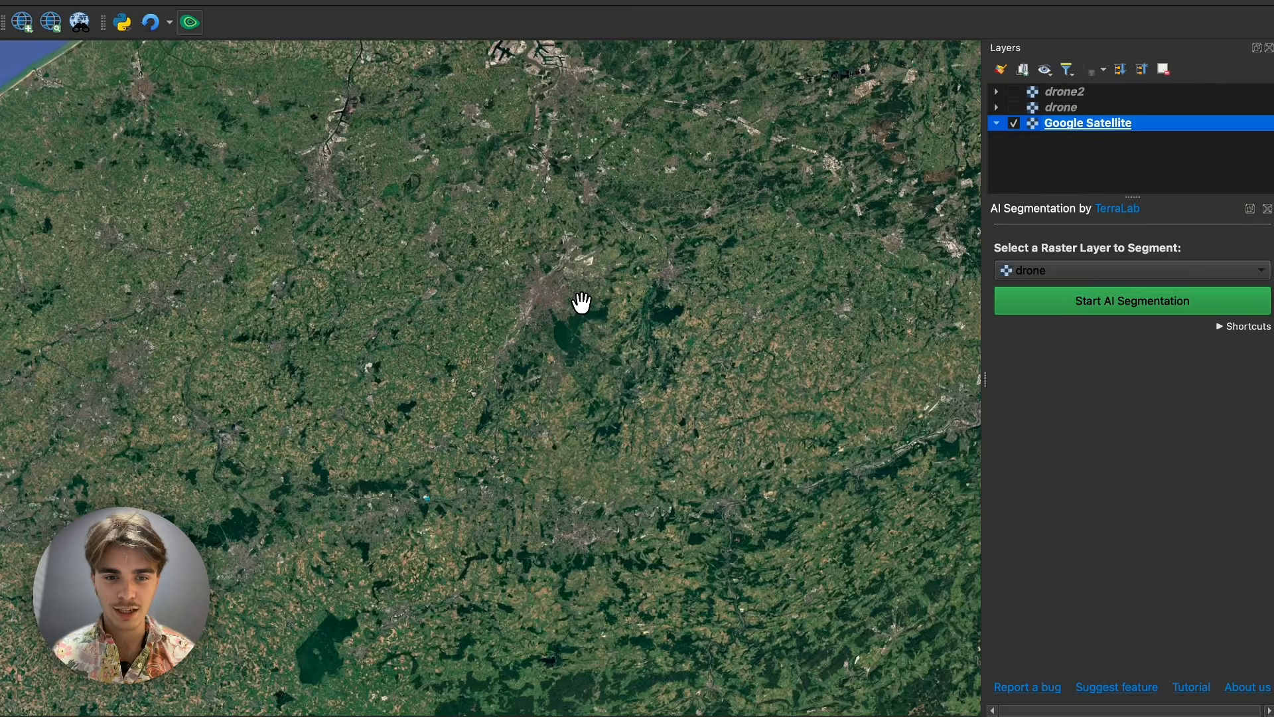
{"action": "scroll", "coordinate": [582, 302], "scroll_direction": "down", "scroll_amount": 3}
{"action": "scroll", "coordinate": [560, 301], "scroll_direction": "down", "scroll_amount": 3}
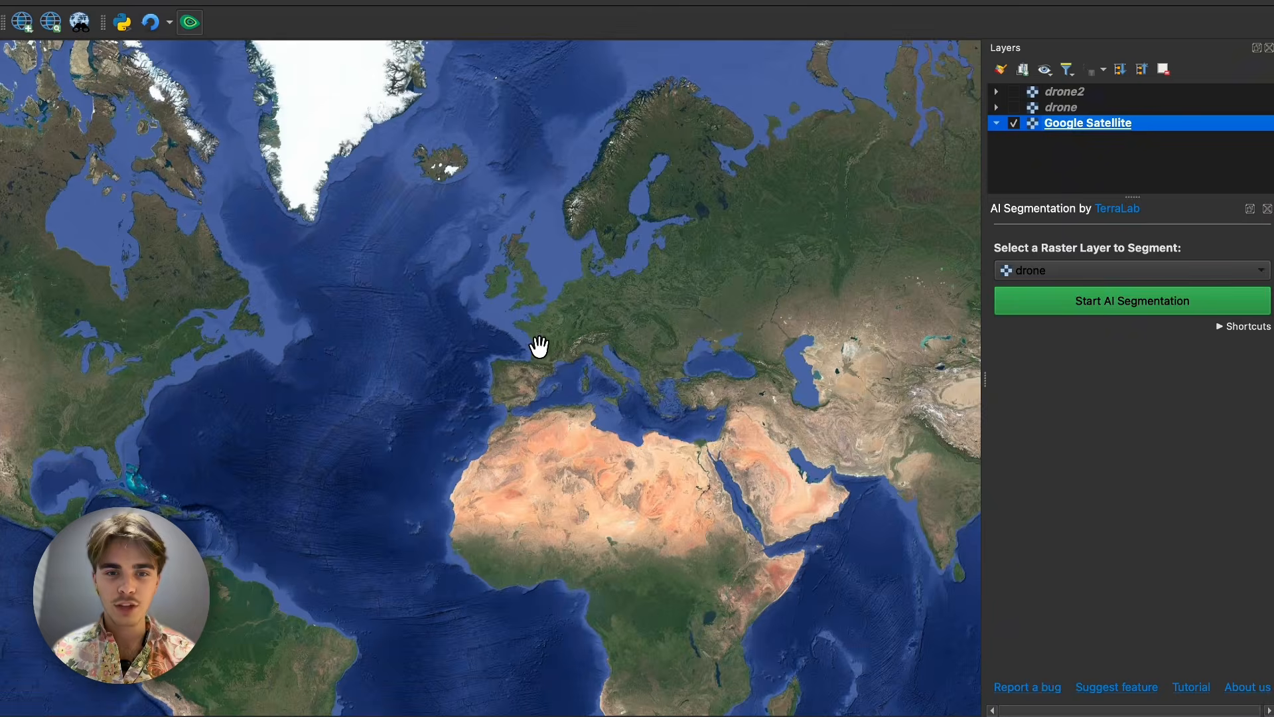
{"action": "scroll", "coordinate": [539, 345], "scroll_direction": "up", "scroll_amount": 10}
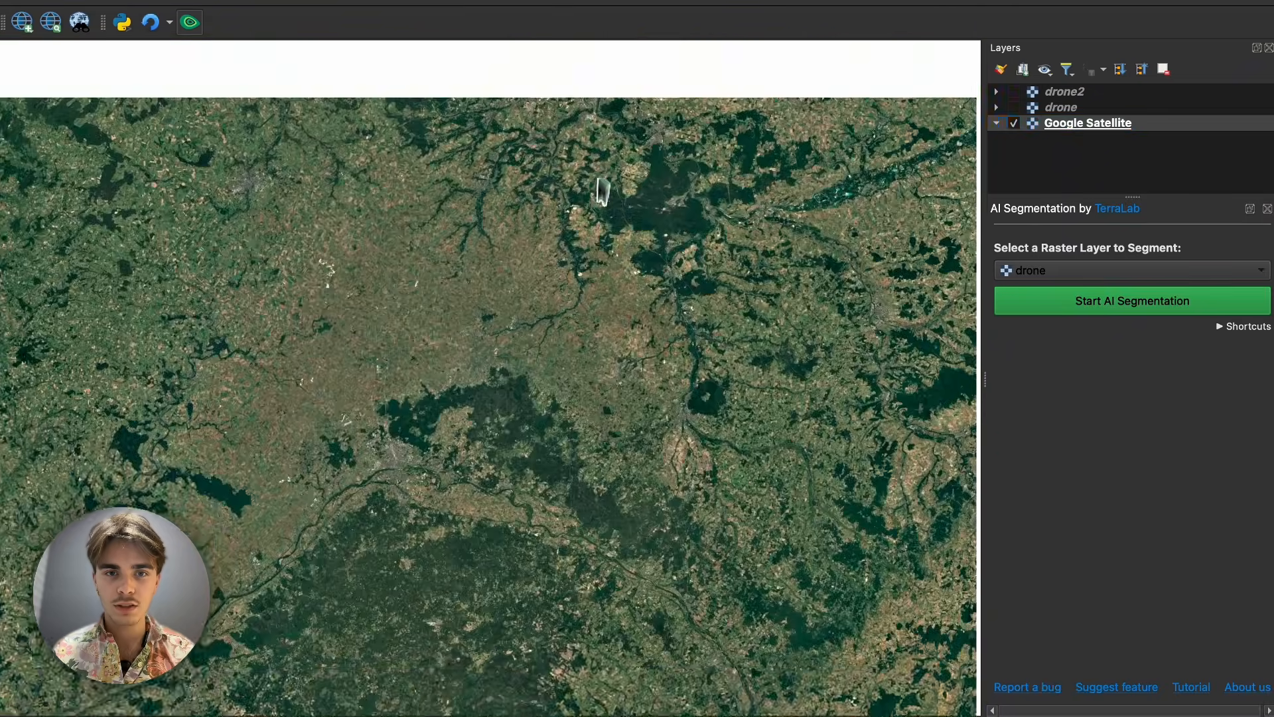
{"action": "scroll", "coordinate": [540, 491], "scroll_direction": "up", "scroll_amount": 10}
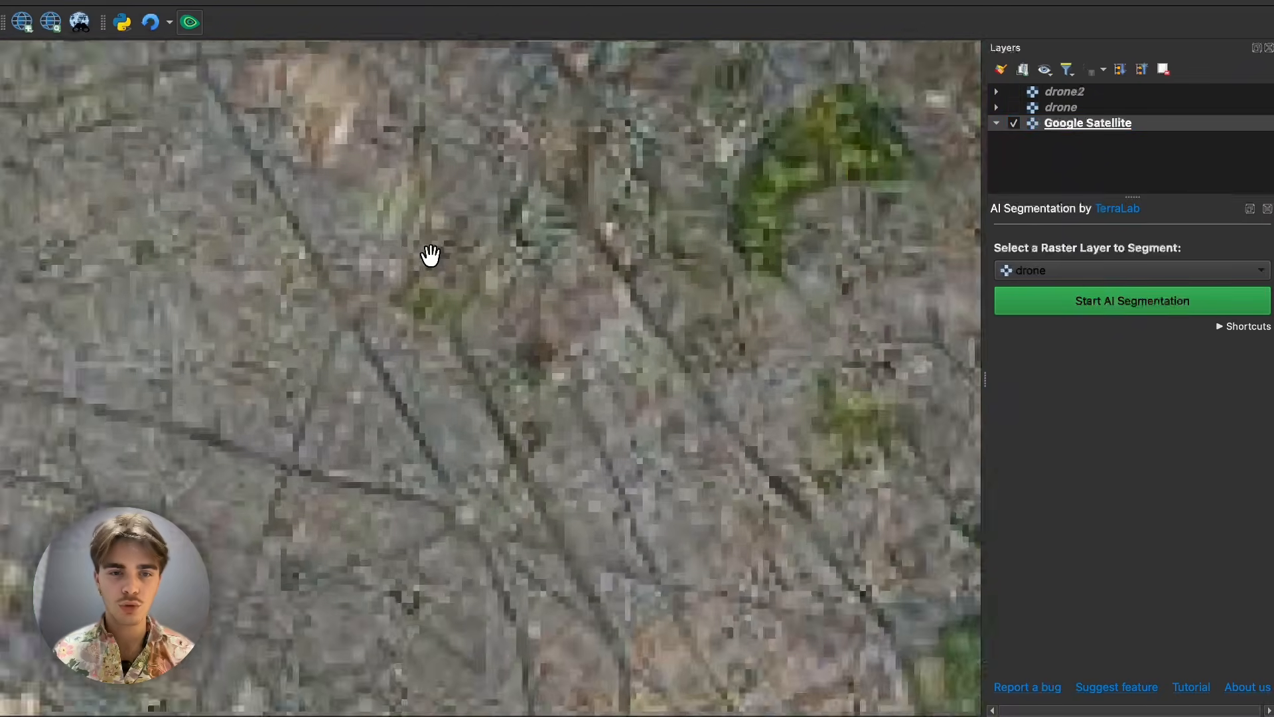
{"action": "scroll", "coordinate": [432, 292], "scroll_direction": "up", "scroll_amount": 5}
{"action": "left_click_drag", "start_coordinate": [349, 344], "coordinate": [561, 247]}
{"action": "scroll", "coordinate": [561, 247], "scroll_direction": "up", "scroll_amount": 3}
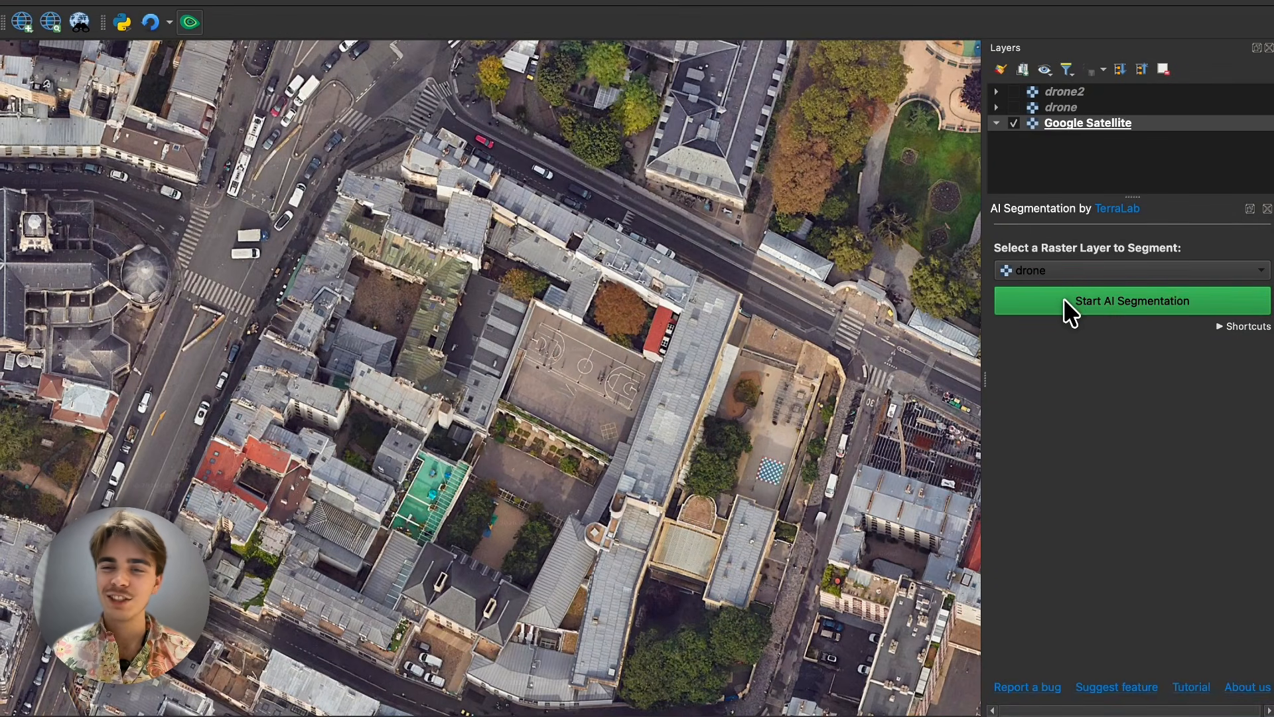
- Set Google Satellite as the raster layer to segment and start AI segmentation
{"action": "left_click", "coordinate": [1065, 270]}
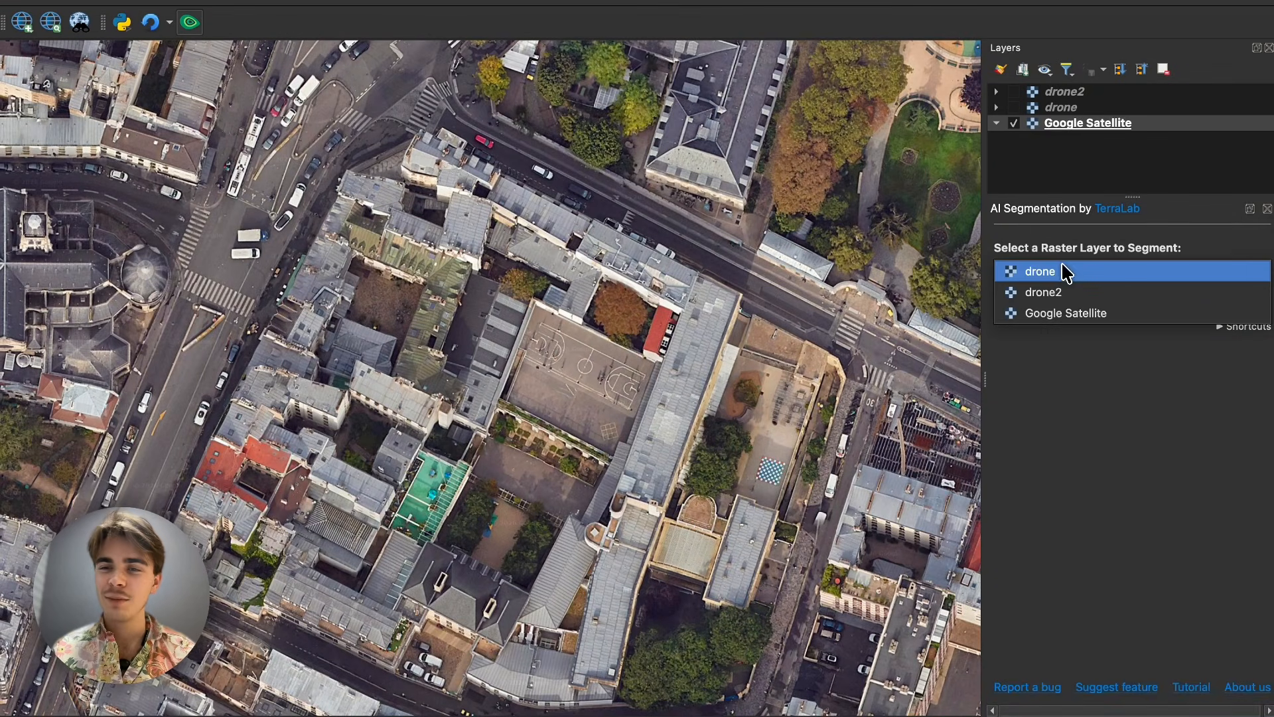
{"action": "left_click", "coordinate": [1053, 315]}
{"action": "left_click", "coordinate": [1115, 312]}
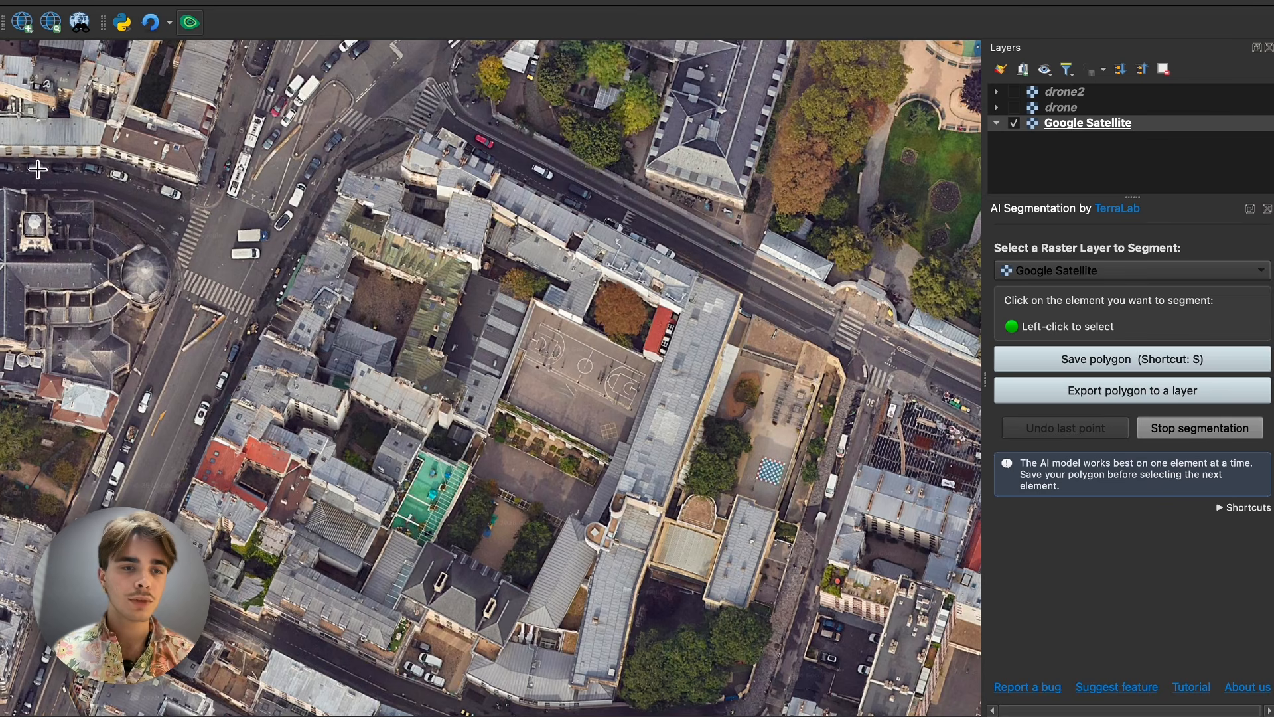
- Segment the white van just below the blue-cabbed truck at the junction and save it as a polygon
{"action": "scroll", "coordinate": [189, 242], "scroll_direction": "up", "scroll_amount": 3}
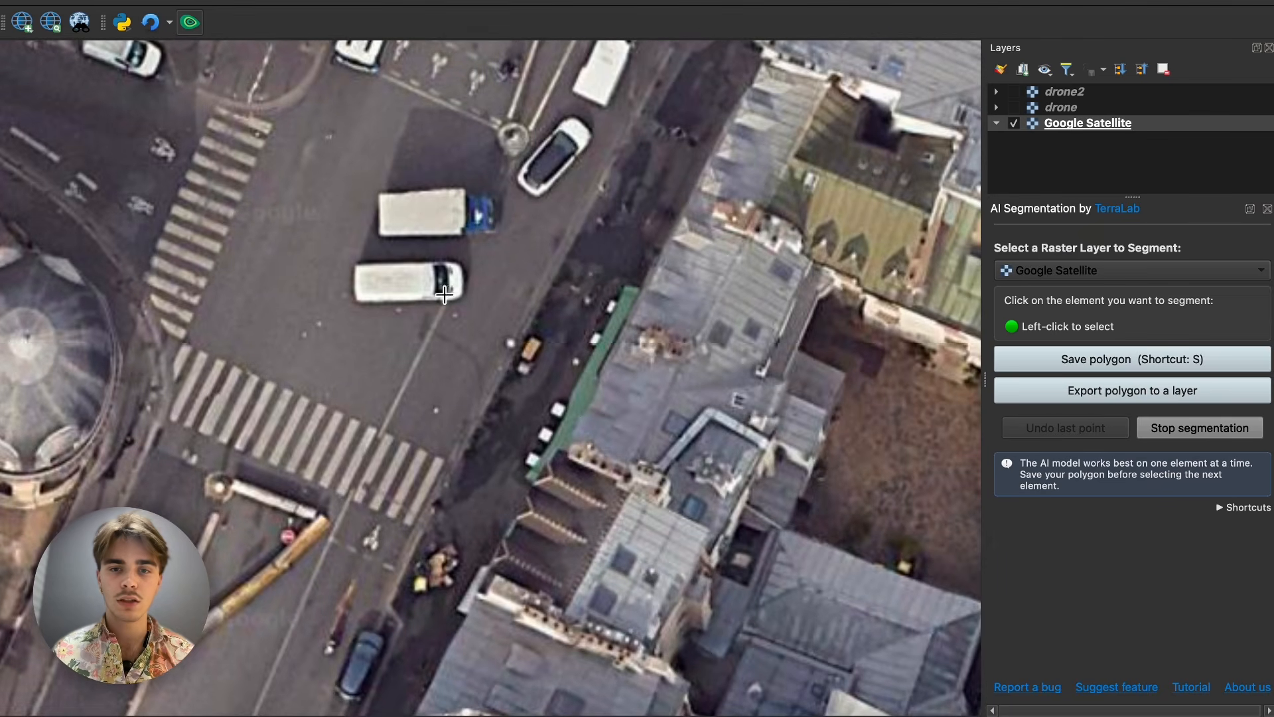
{"action": "left_click", "coordinate": [406, 278]}
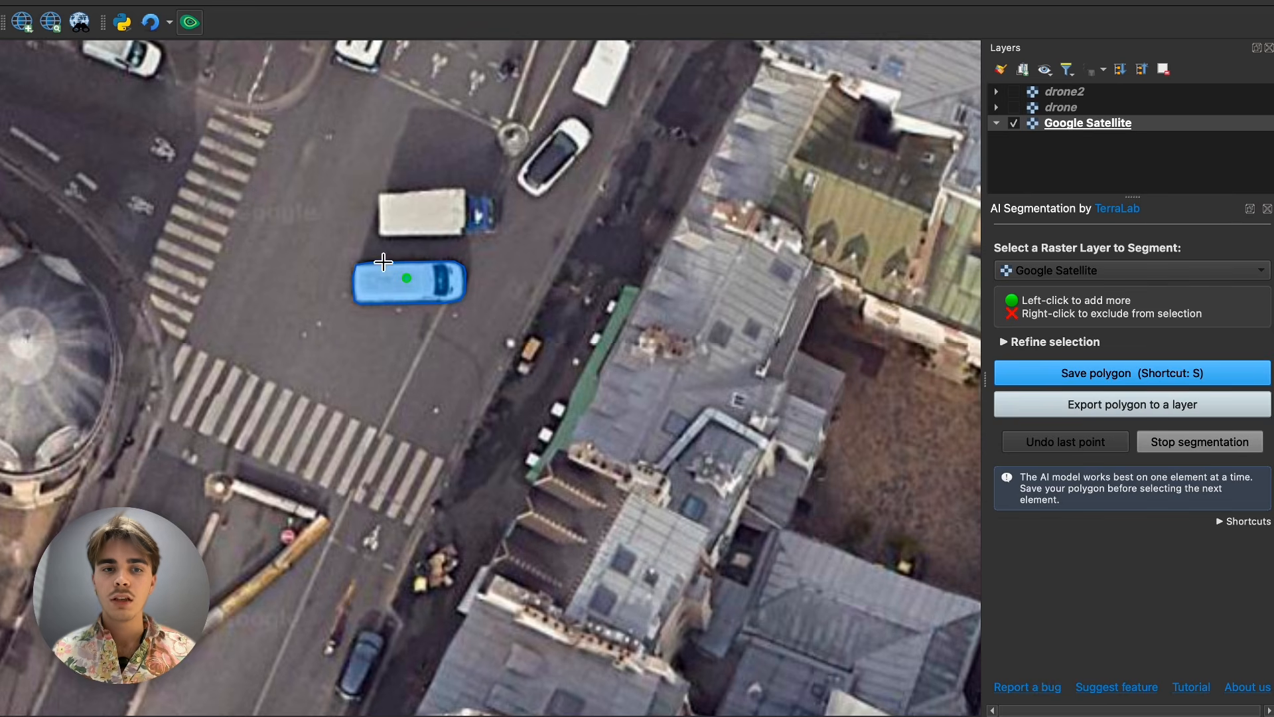
{"action": "scroll", "coordinate": [336, 263], "scroll_direction": "up", "scroll_amount": 2}
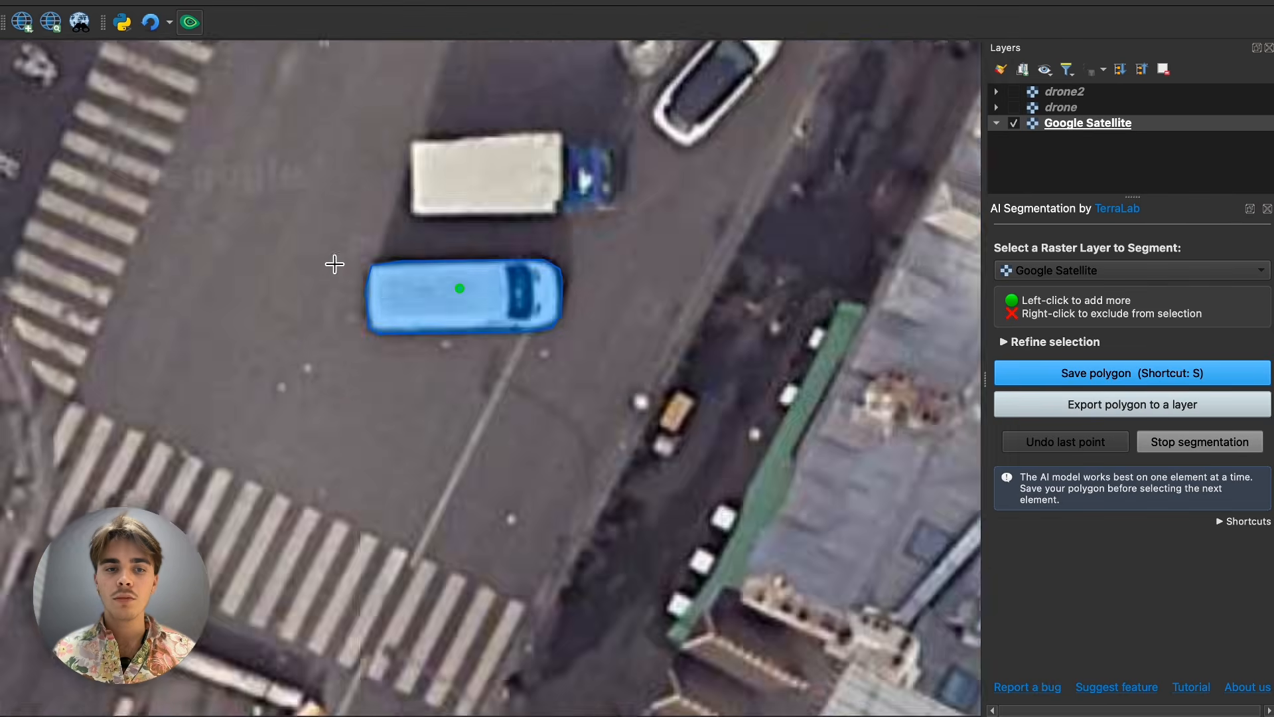
{"action": "scroll", "coordinate": [582, 296], "scroll_direction": "down", "scroll_amount": 2}
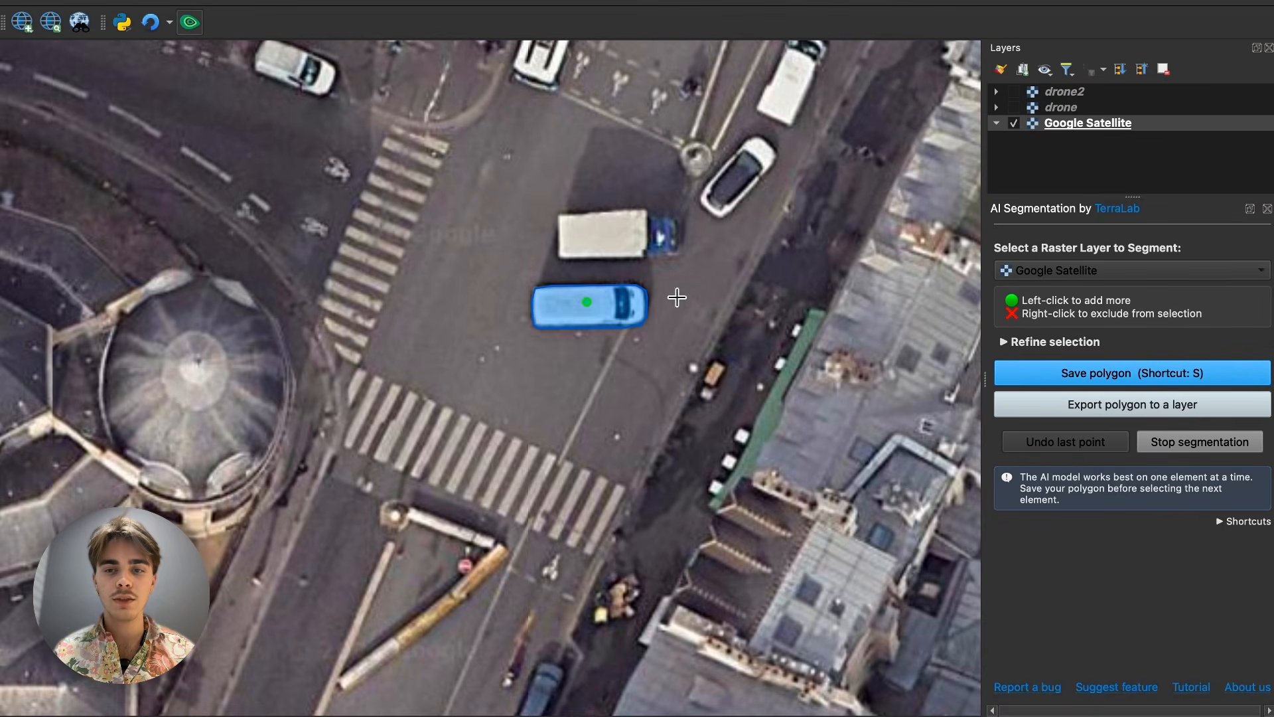
{"action": "left_click", "coordinate": [1118, 370]}
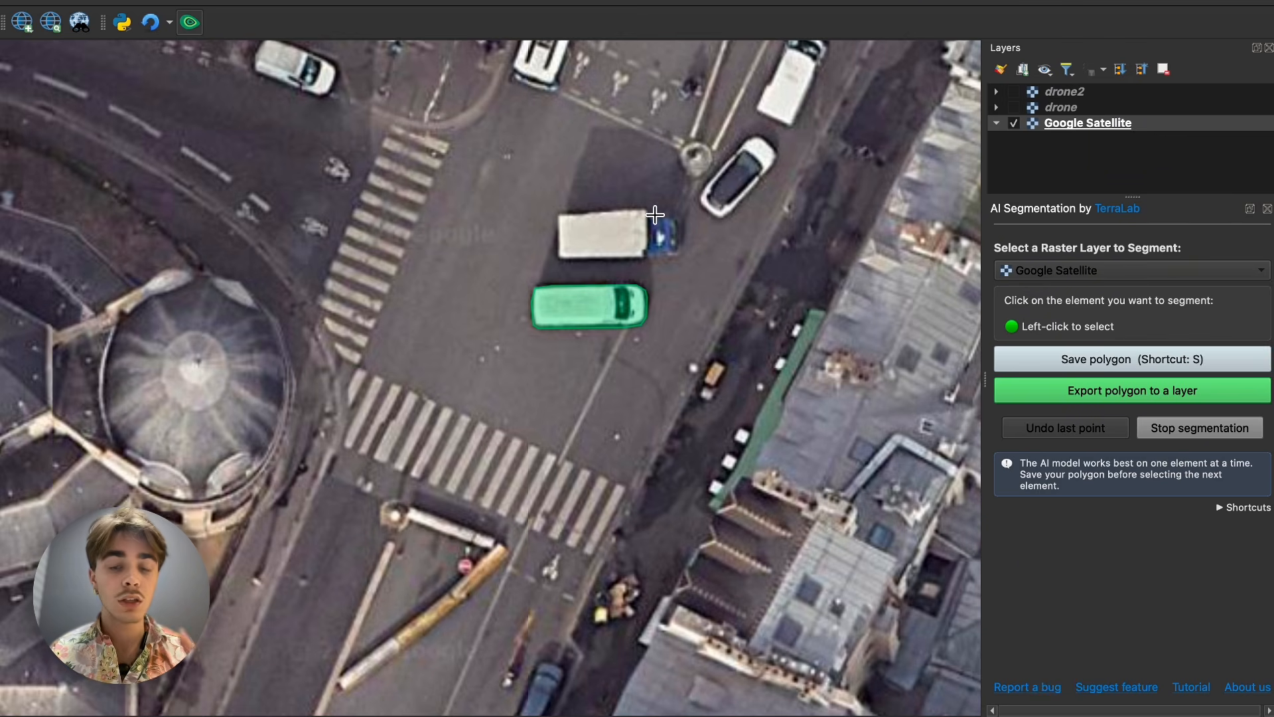
- Segment the white van between the two parked-lane cars and the small grey roof behind the corner building, saving each as a polygon
{"action": "left_click_drag", "start_coordinate": [610, 131], "coordinate": [606, 312]}
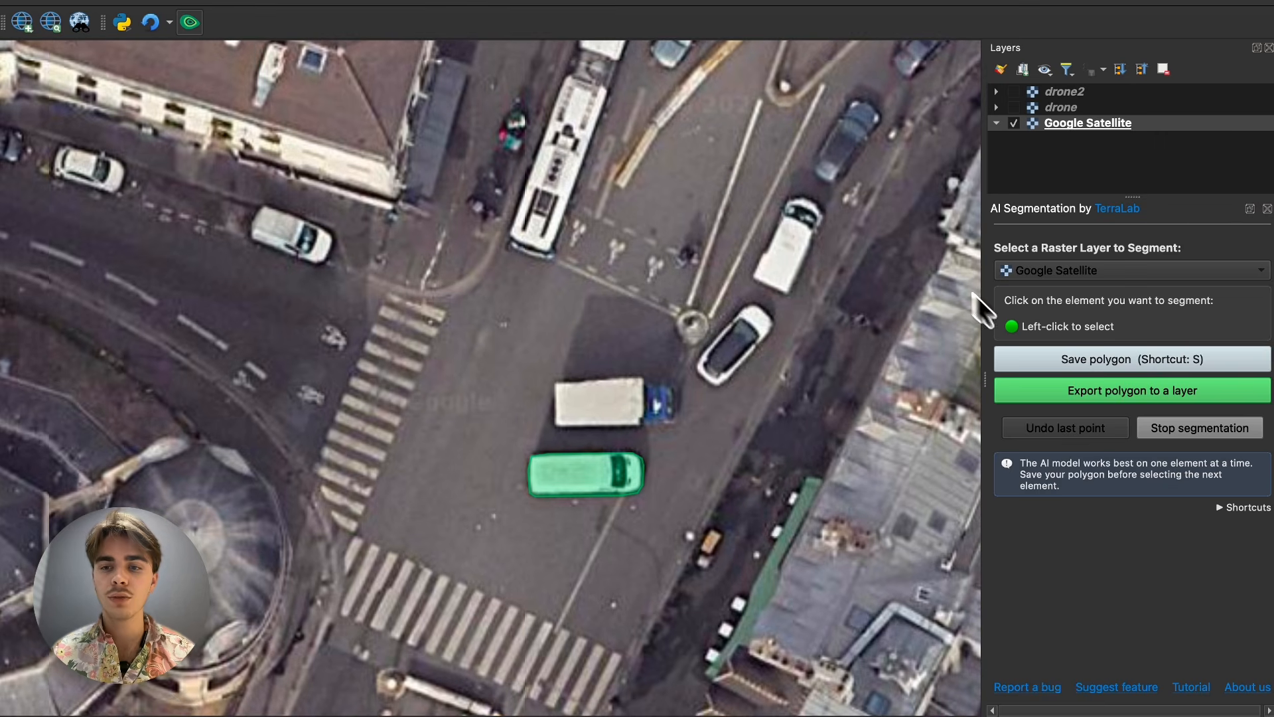
{"action": "left_click", "coordinate": [789, 240]}
{"action": "key", "text": "s"}
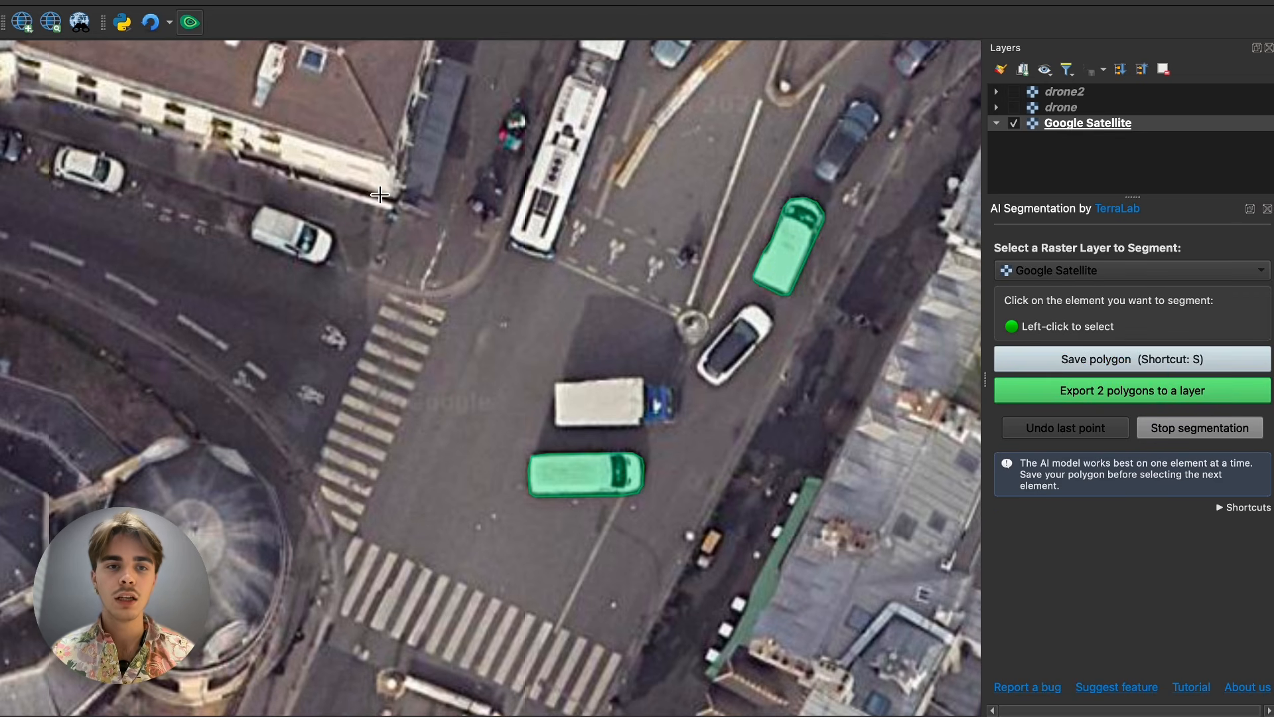
{"action": "left_click_drag", "start_coordinate": [401, 130], "coordinate": [398, 352]}
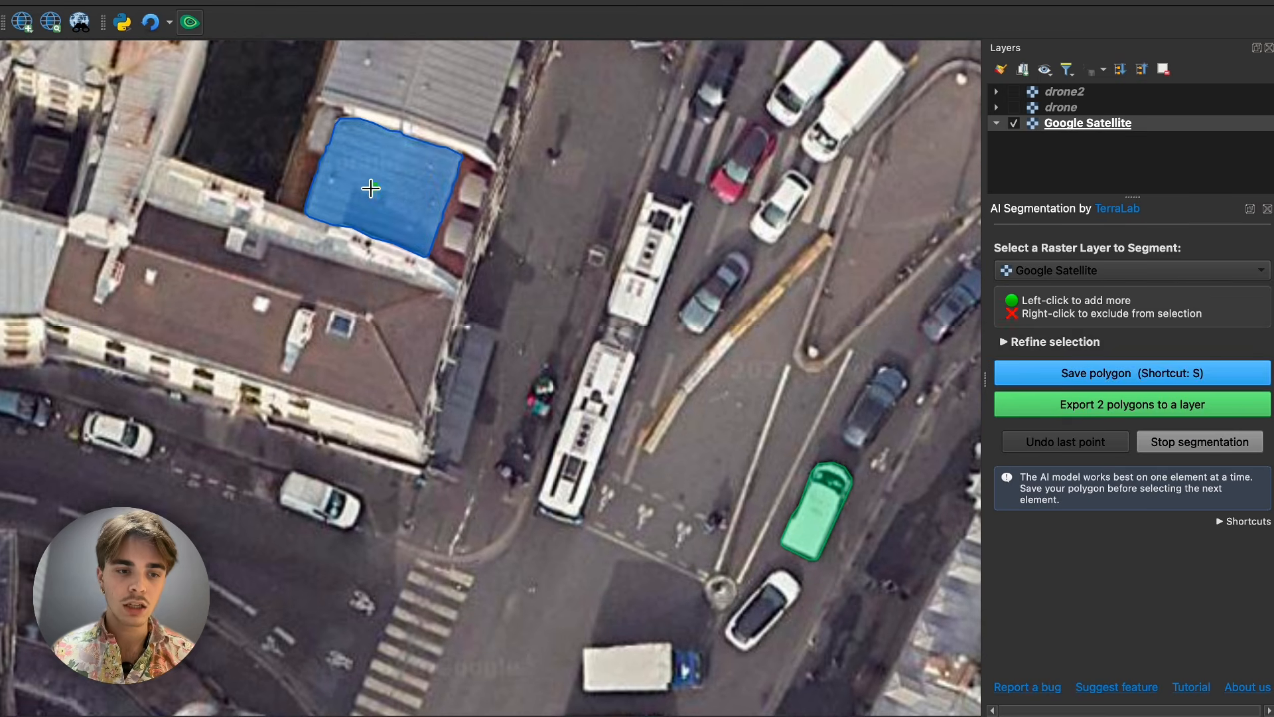
{"action": "key", "text": "s"}
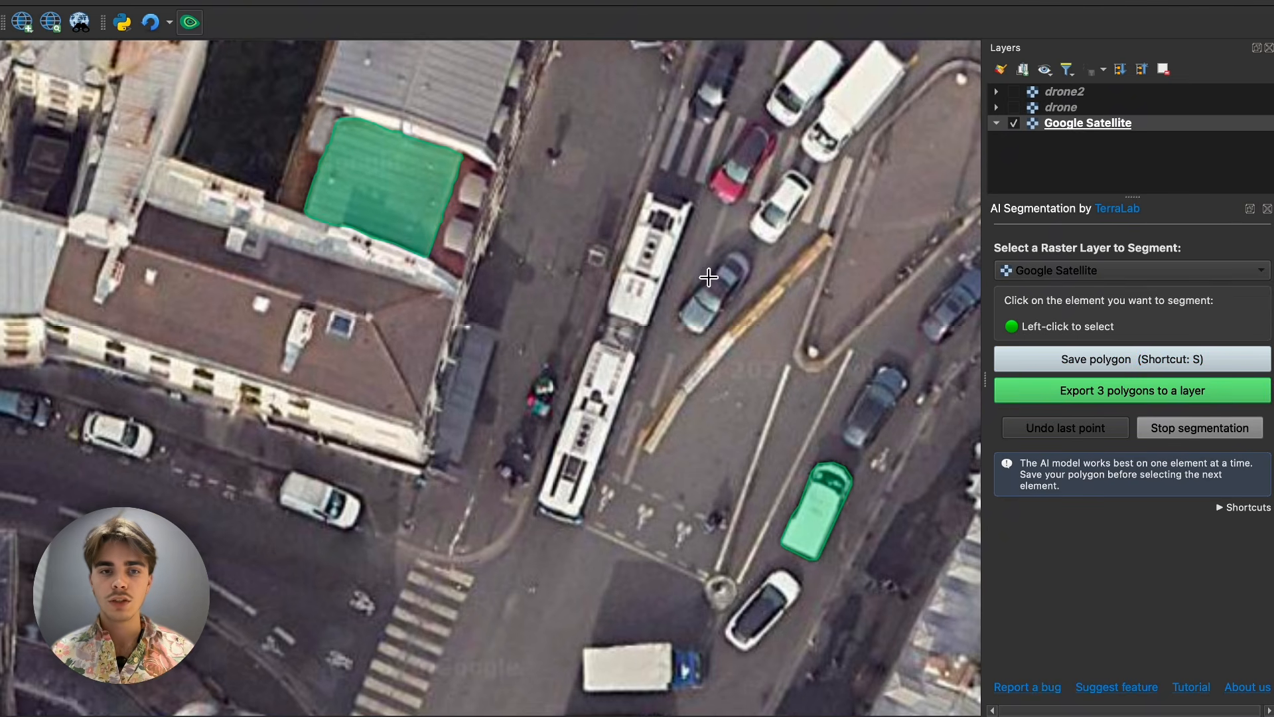
- Review the plugin's shortcut list and export the three saved polygons to a layer
{"action": "left_click_drag", "start_coordinate": [725, 352], "coordinate": [662, 310]}
{"action": "left_click_drag", "start_coordinate": [650, 426], "coordinate": [630, 357]}
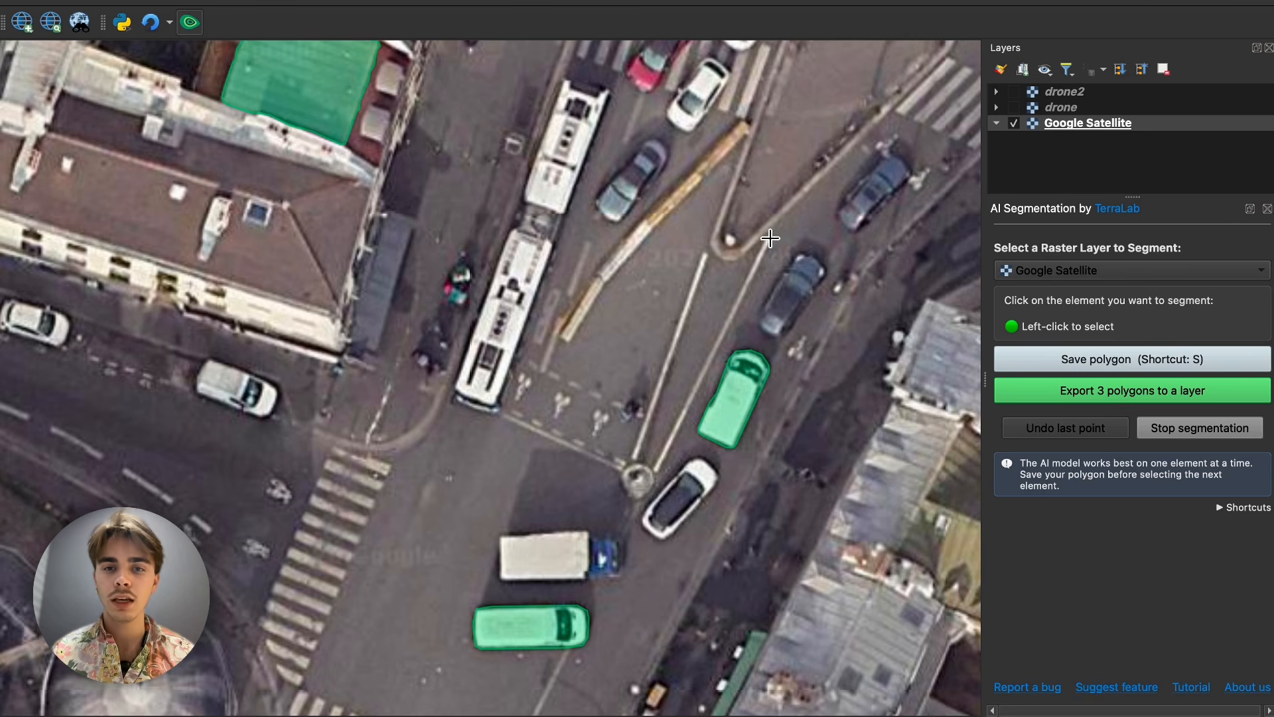
{"action": "left_click_drag", "start_coordinate": [684, 196], "coordinate": [647, 274]}
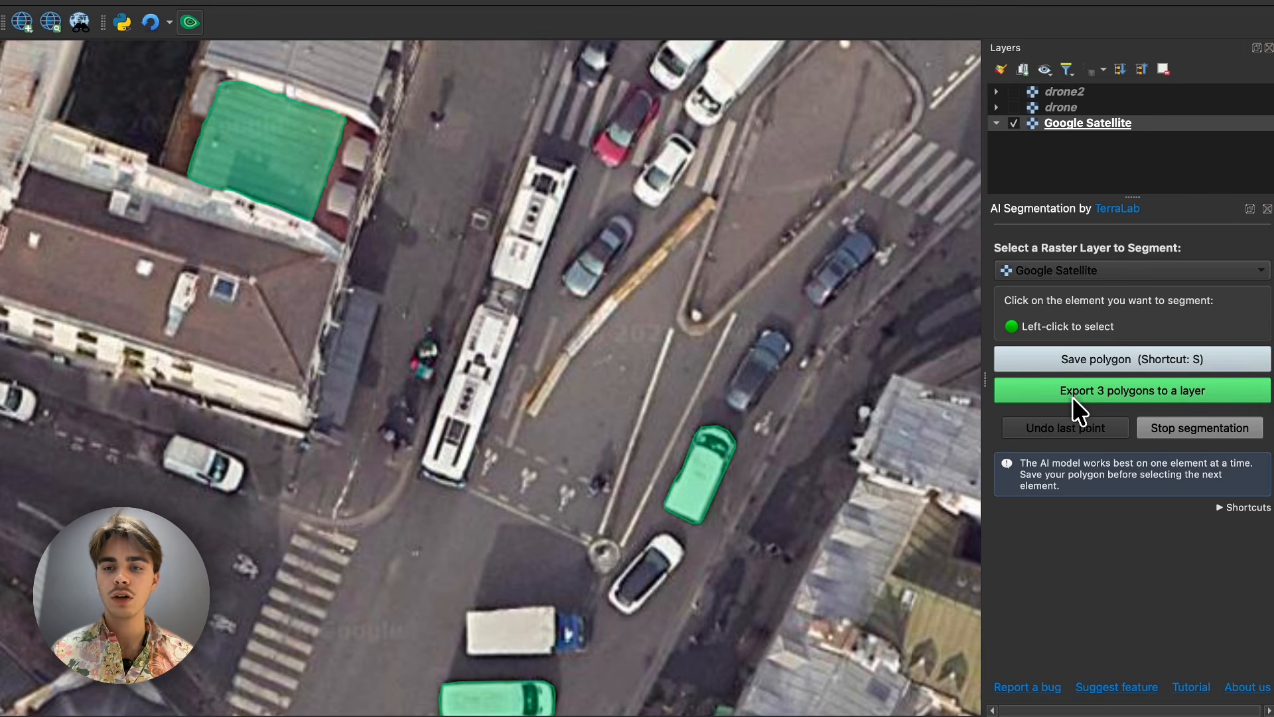
{"action": "left_click", "coordinate": [1239, 509]}
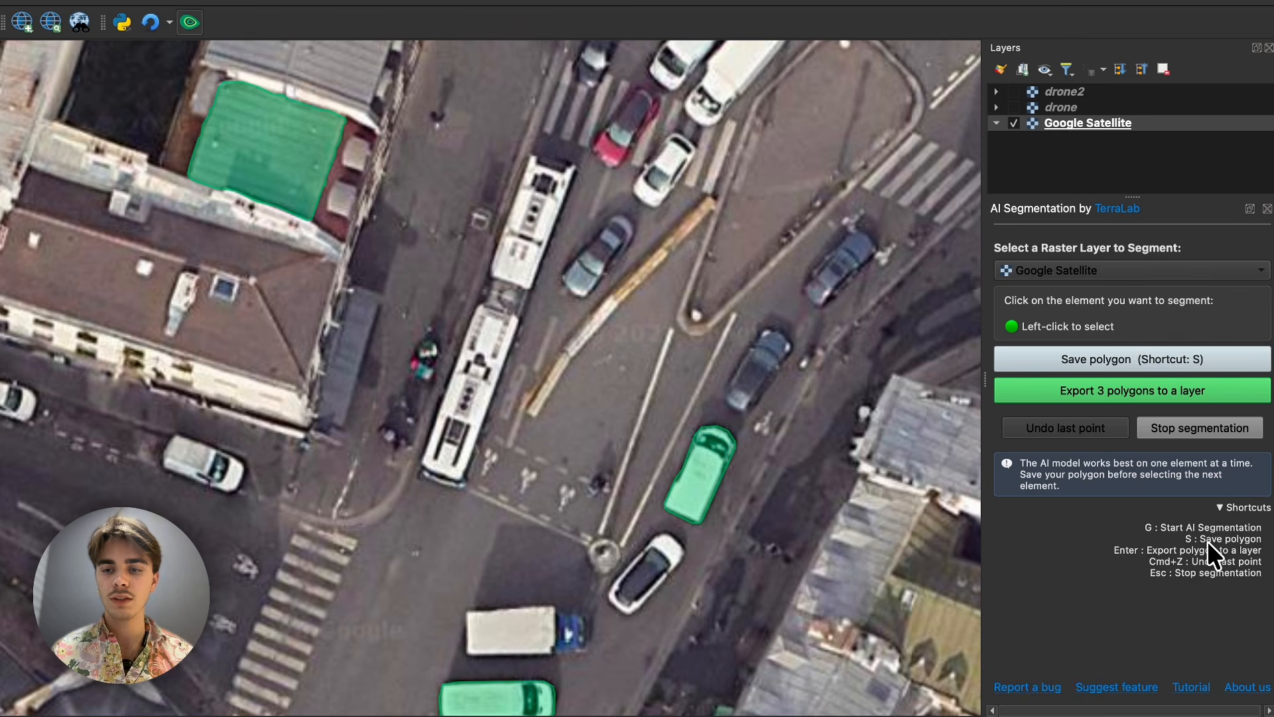
{"action": "left_click", "coordinate": [1238, 510]}
{"action": "left_click", "coordinate": [1180, 397]}
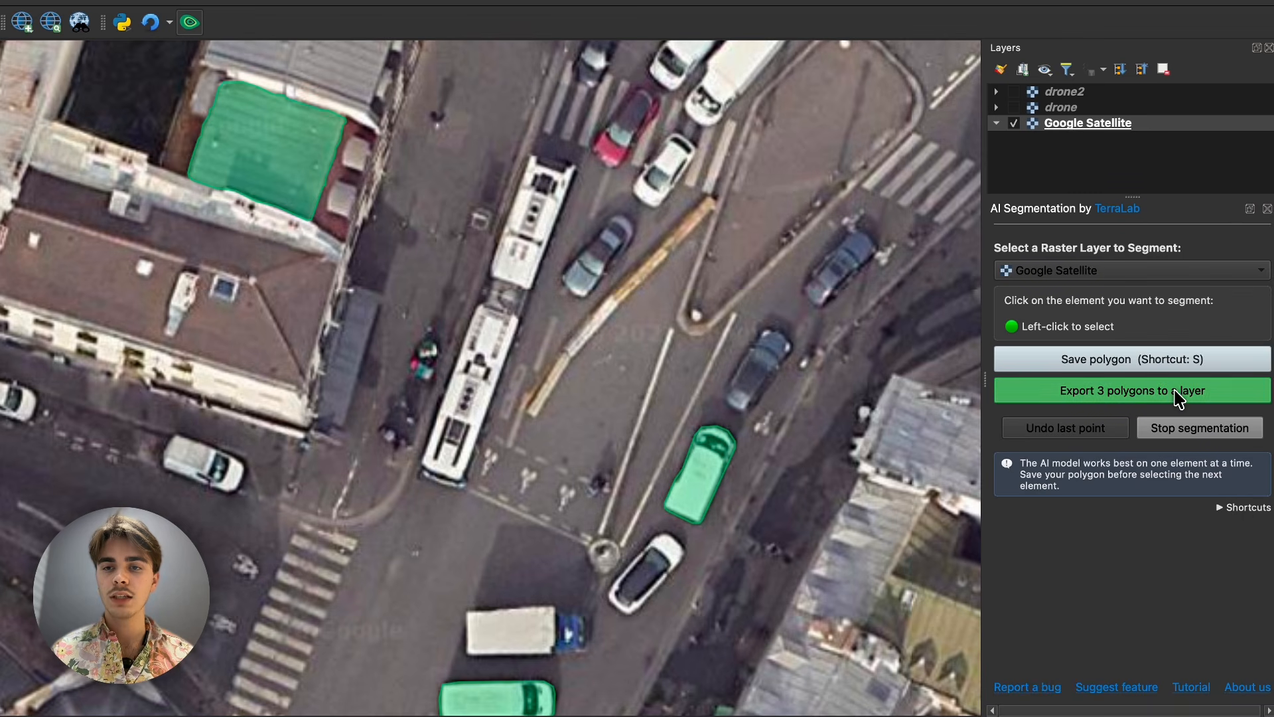
- Toggle the visibility of the exported Google_Satellite (AI Segmentation) group and its mask_1 layer to compare the outlines with the imagery
{"action": "left_click", "coordinate": [1013, 91]}
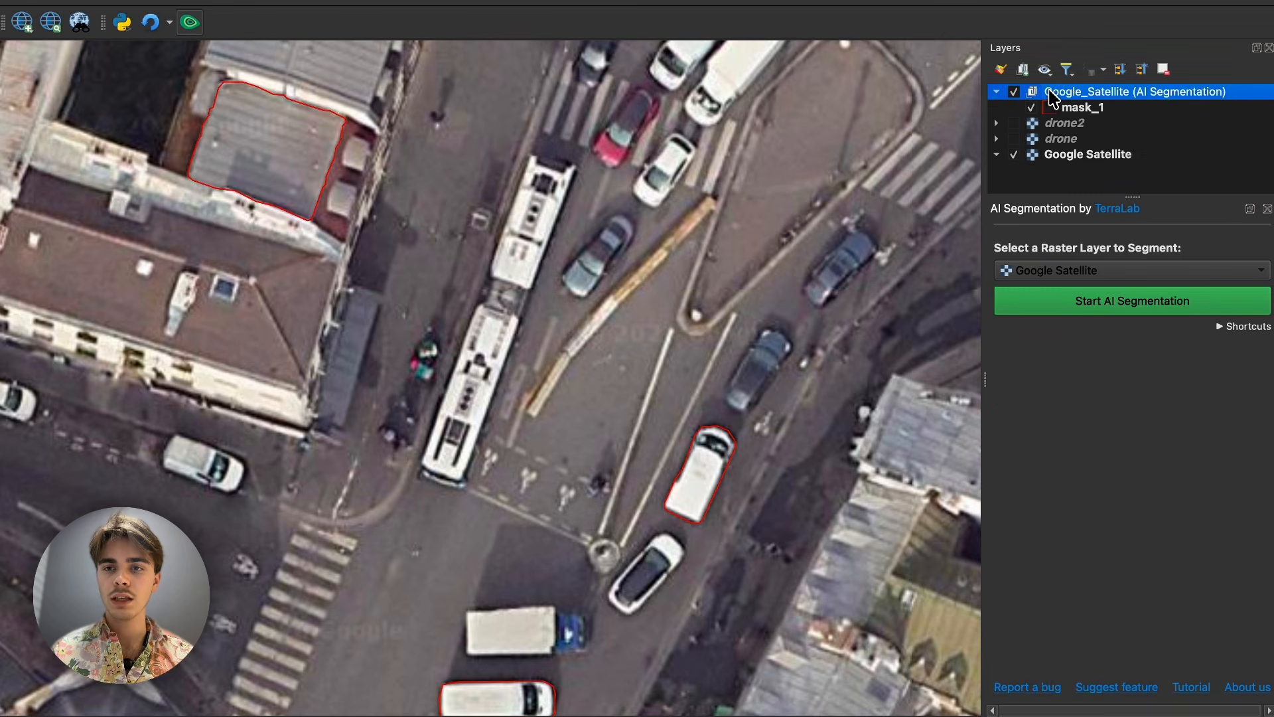
{"action": "left_click", "coordinate": [1013, 93]}
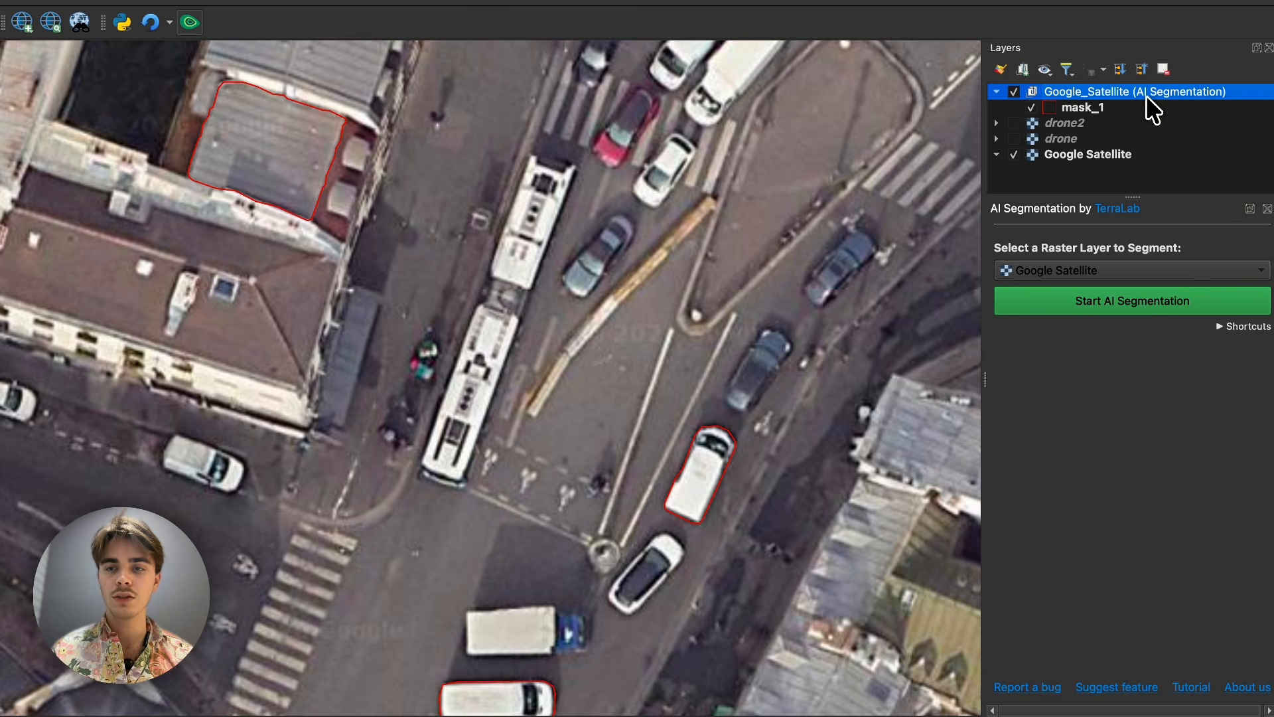
{"action": "left_click", "coordinate": [1103, 107]}
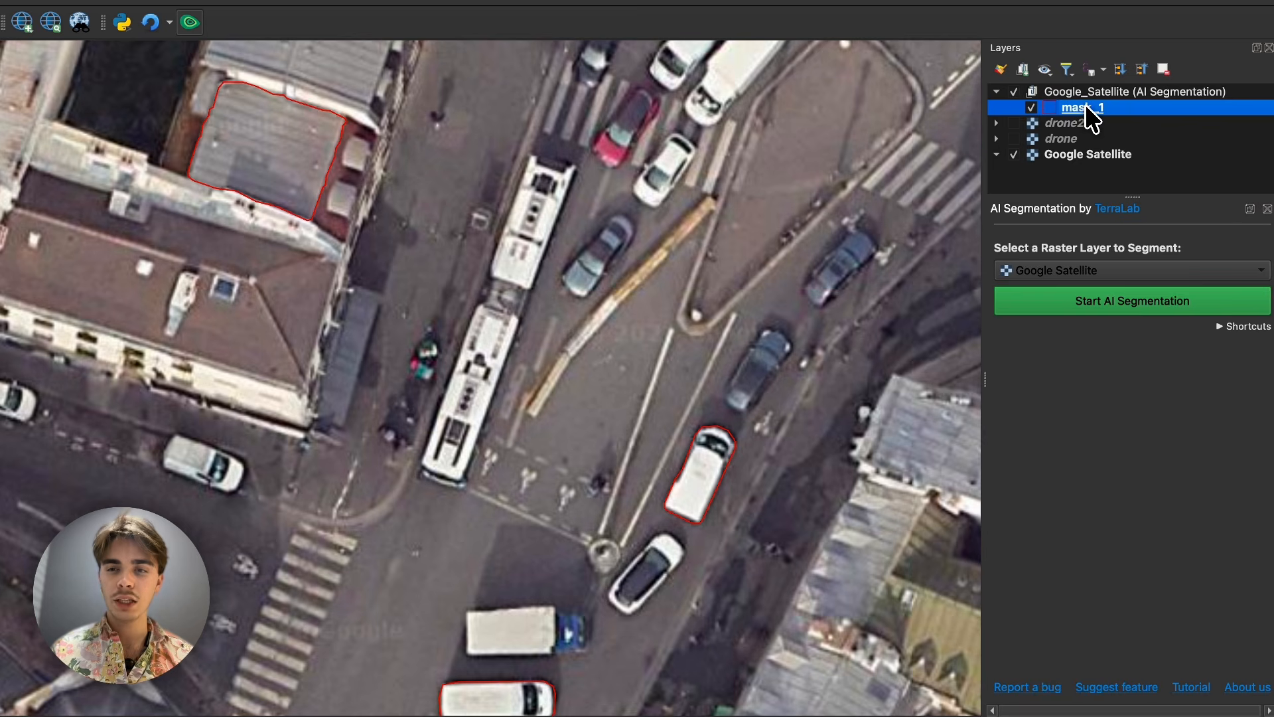
{"action": "left_click", "coordinate": [1030, 110]}
{"action": "left_click", "coordinate": [1031, 110]}
{"action": "left_click", "coordinate": [1031, 111]}
{"action": "left_click", "coordinate": [1031, 110]}
{"action": "left_click", "coordinate": [1030, 110]}
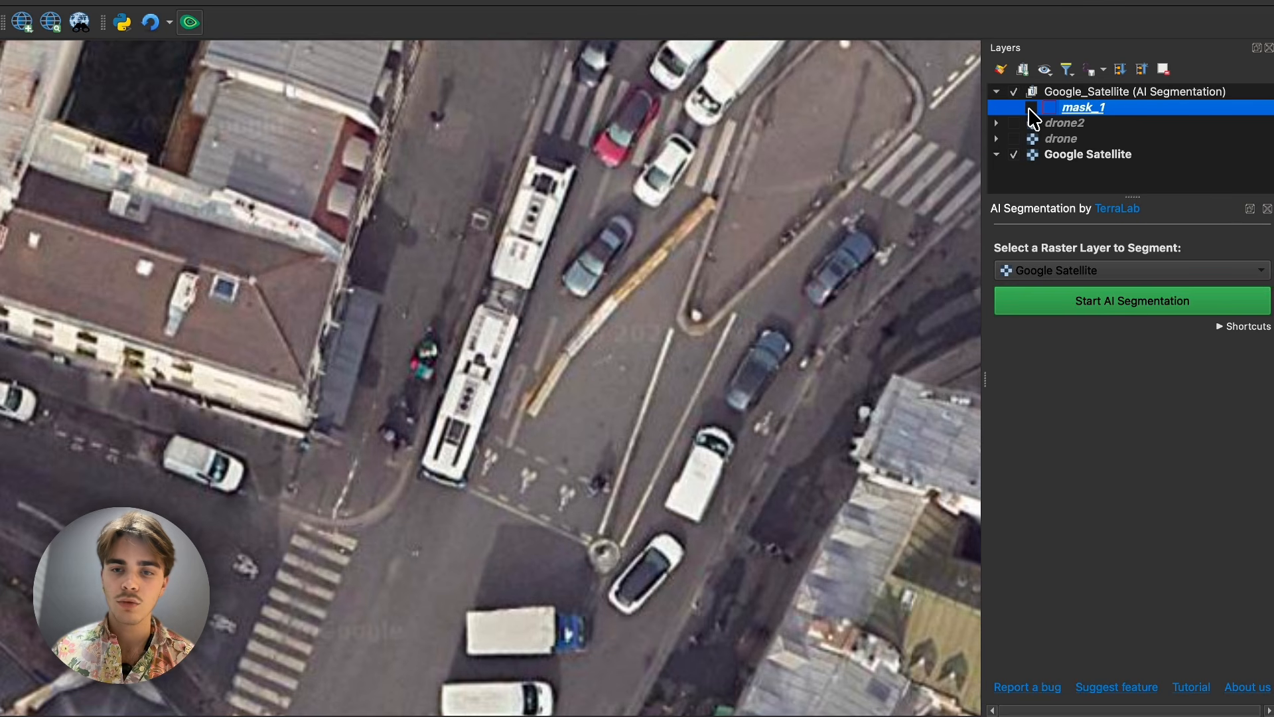
{"action": "left_click", "coordinate": [1031, 110]}
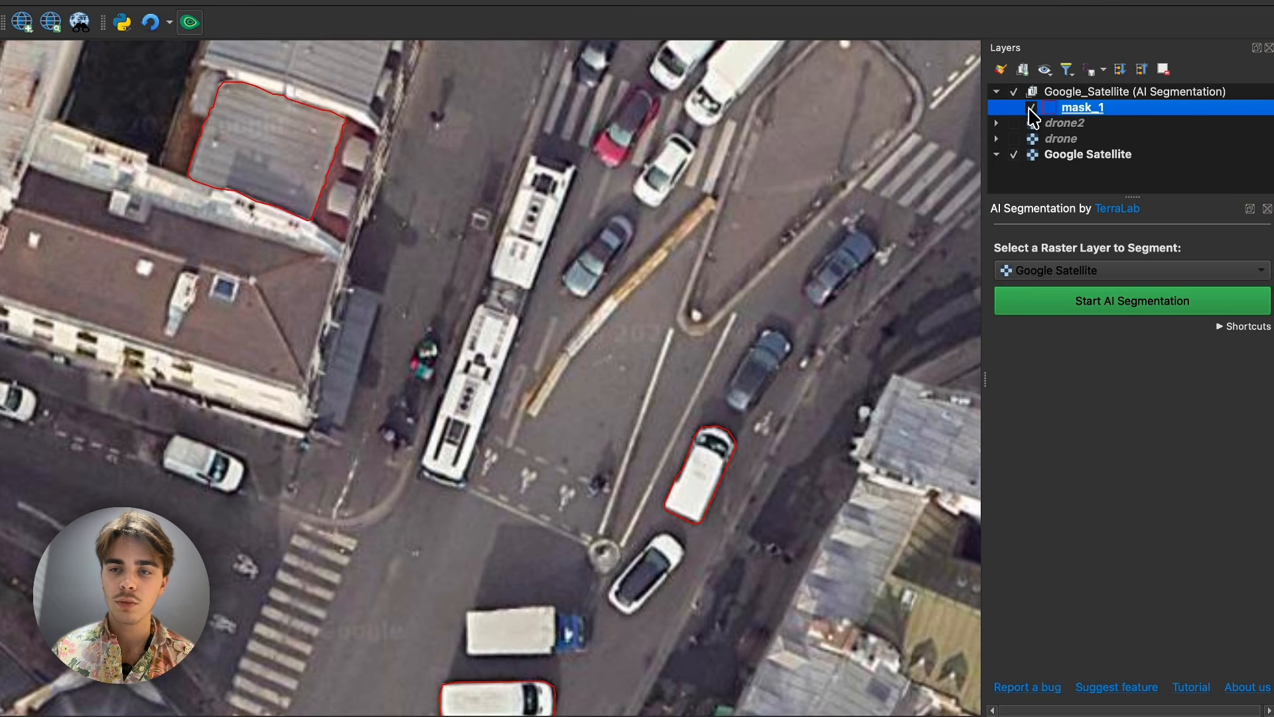
- Apply the "gradient plasma" fill style to the mask_1 layer in its symbology properties
{"action": "double_click", "coordinate": [1077, 106]}
{"action": "left_click", "coordinate": [560, 173]}
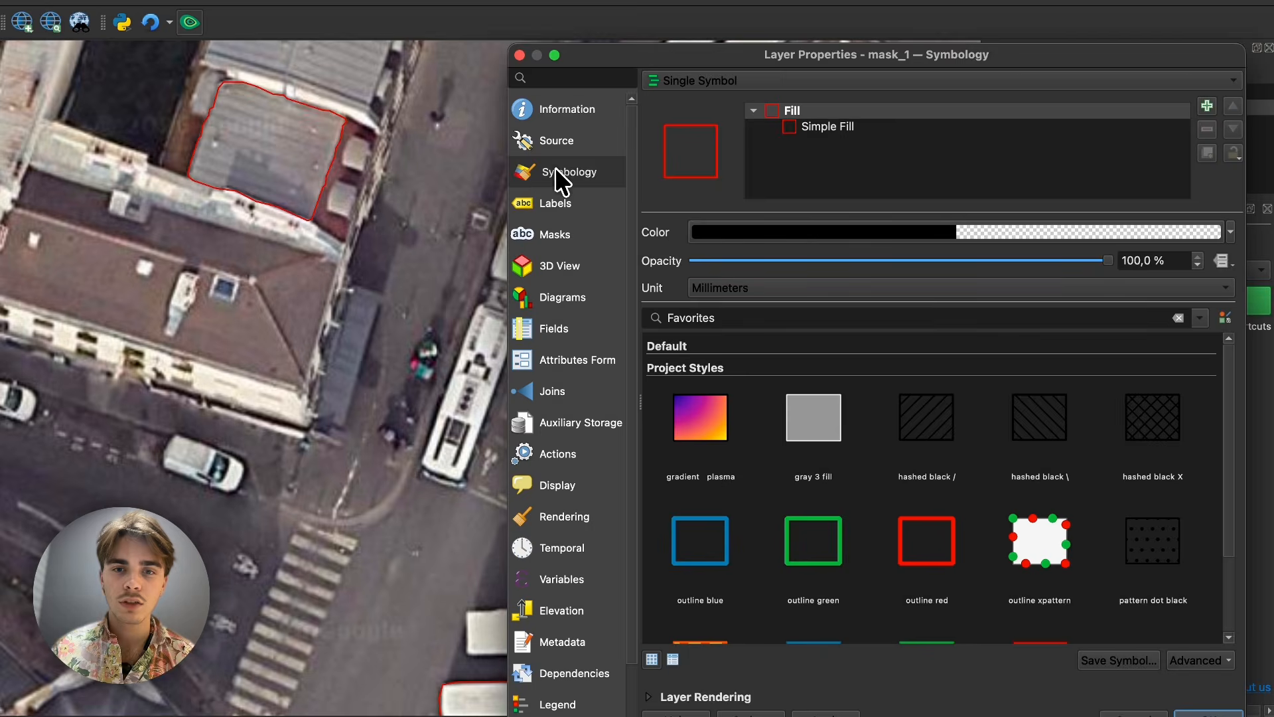
{"action": "left_click_drag", "start_coordinate": [803, 54], "coordinate": [870, 5]}
{"action": "left_click", "coordinate": [1015, 404]}
{"action": "left_click_drag", "start_coordinate": [961, 8], "coordinate": [823, 30]}
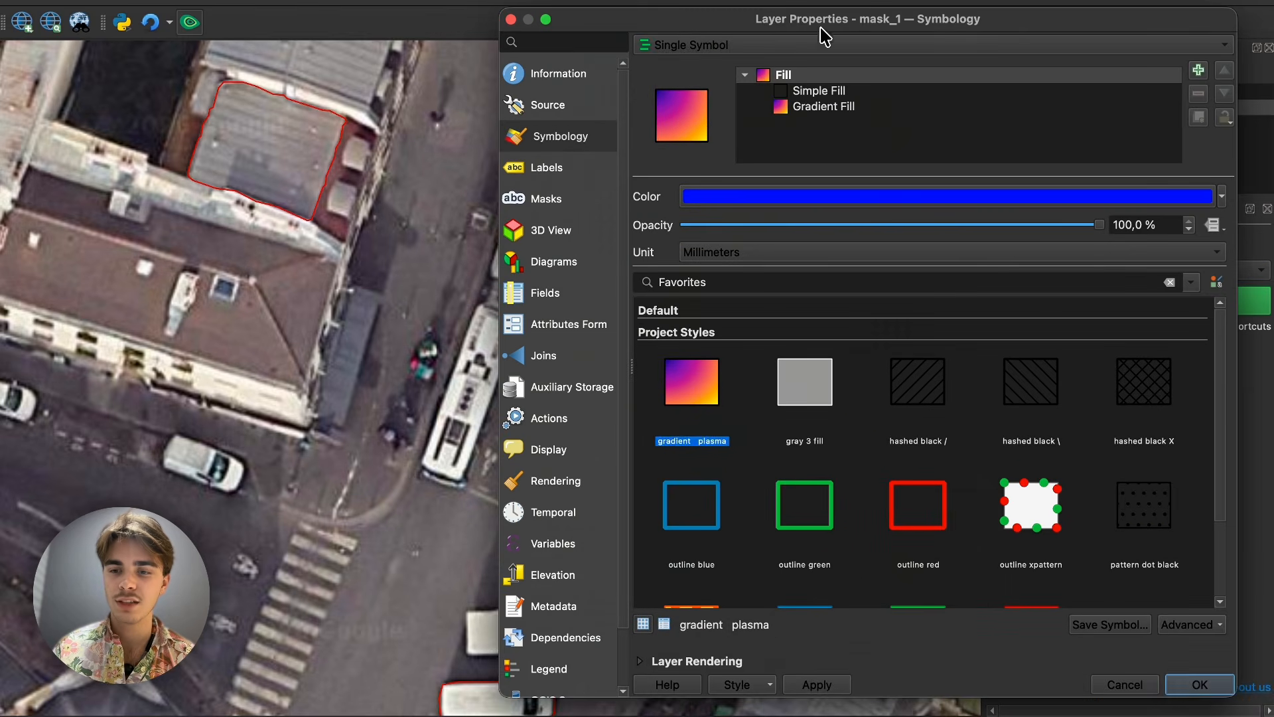
{"action": "left_click", "coordinate": [1195, 686]}
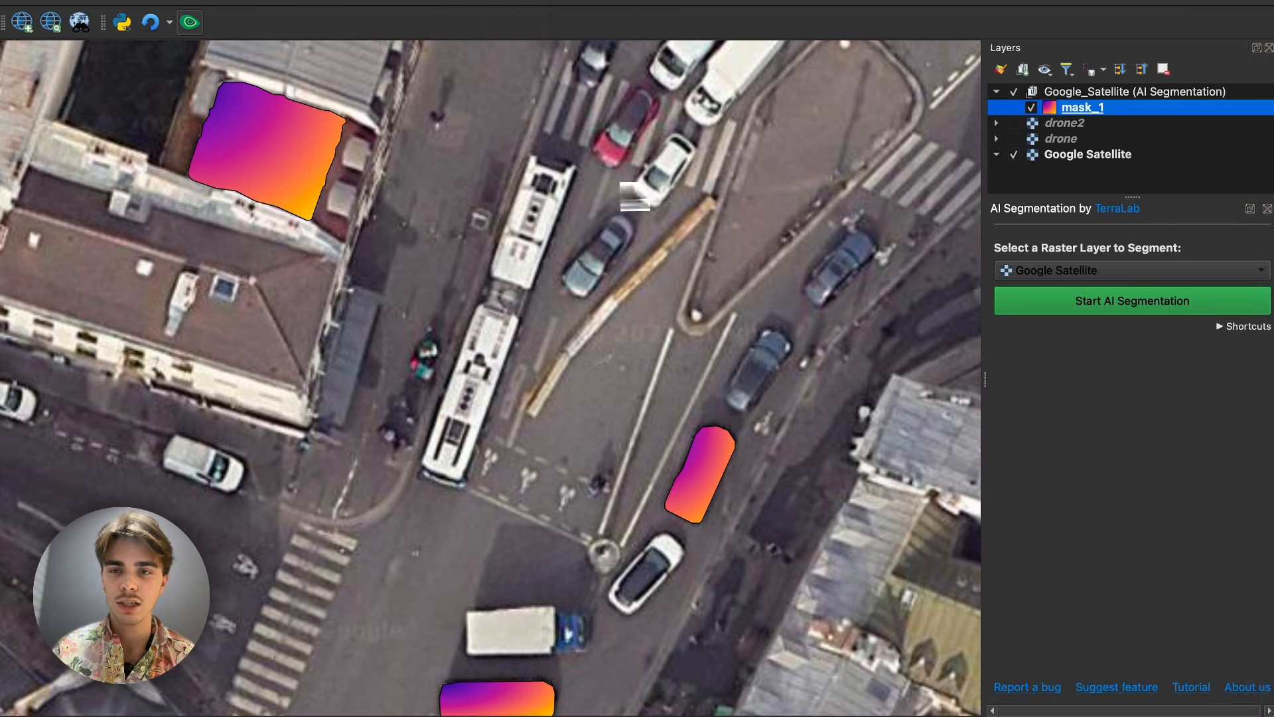
{"action": "left_click", "coordinate": [1066, 190]}
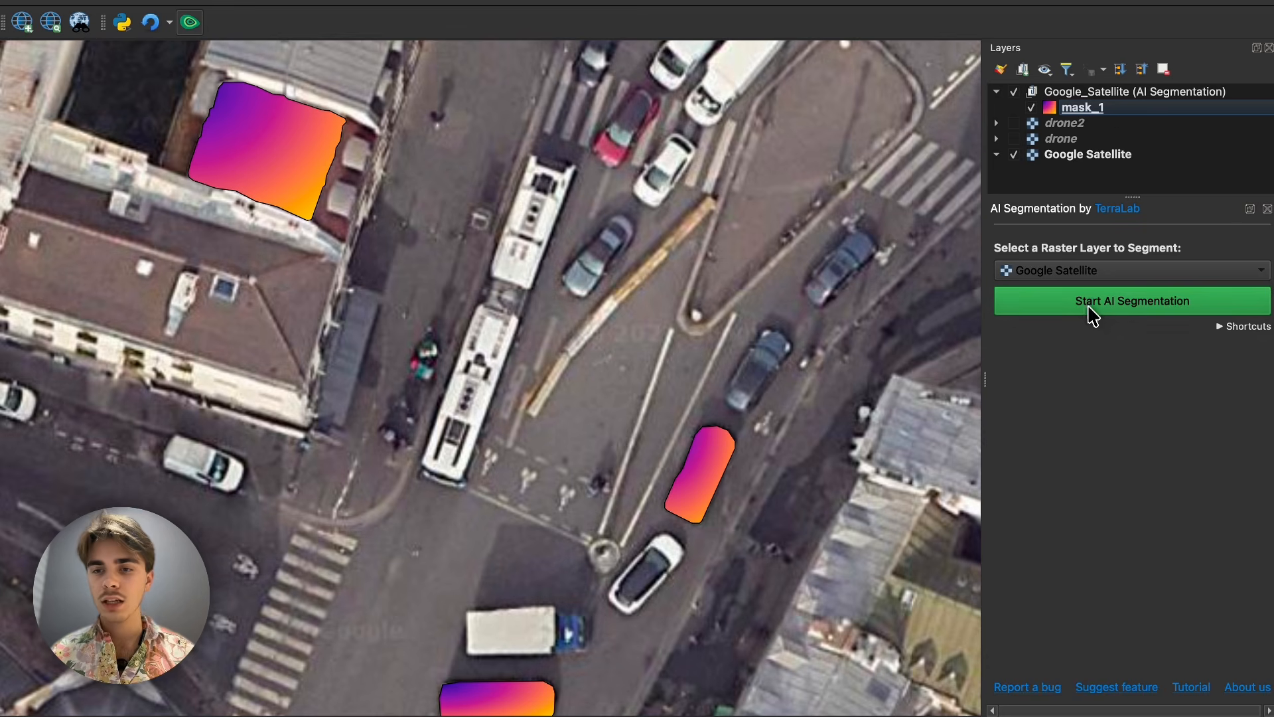
- Start a new AI segmentation and select the tapered field between the two converging farm tracks, using three include points
{"action": "left_click", "coordinate": [1092, 302]}
{"action": "scroll", "coordinate": [582, 176], "scroll_direction": "down", "scroll_amount": 10}
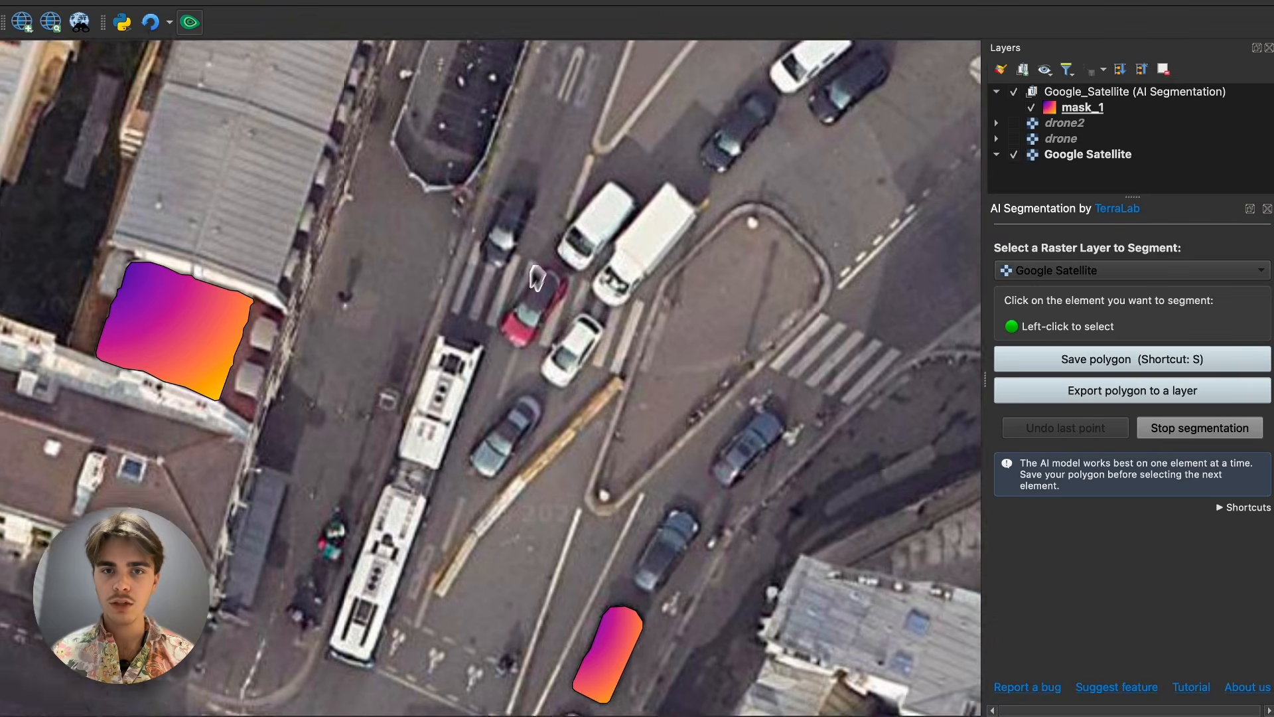
{"action": "scroll", "coordinate": [738, 543], "scroll_direction": "up", "scroll_amount": 5}
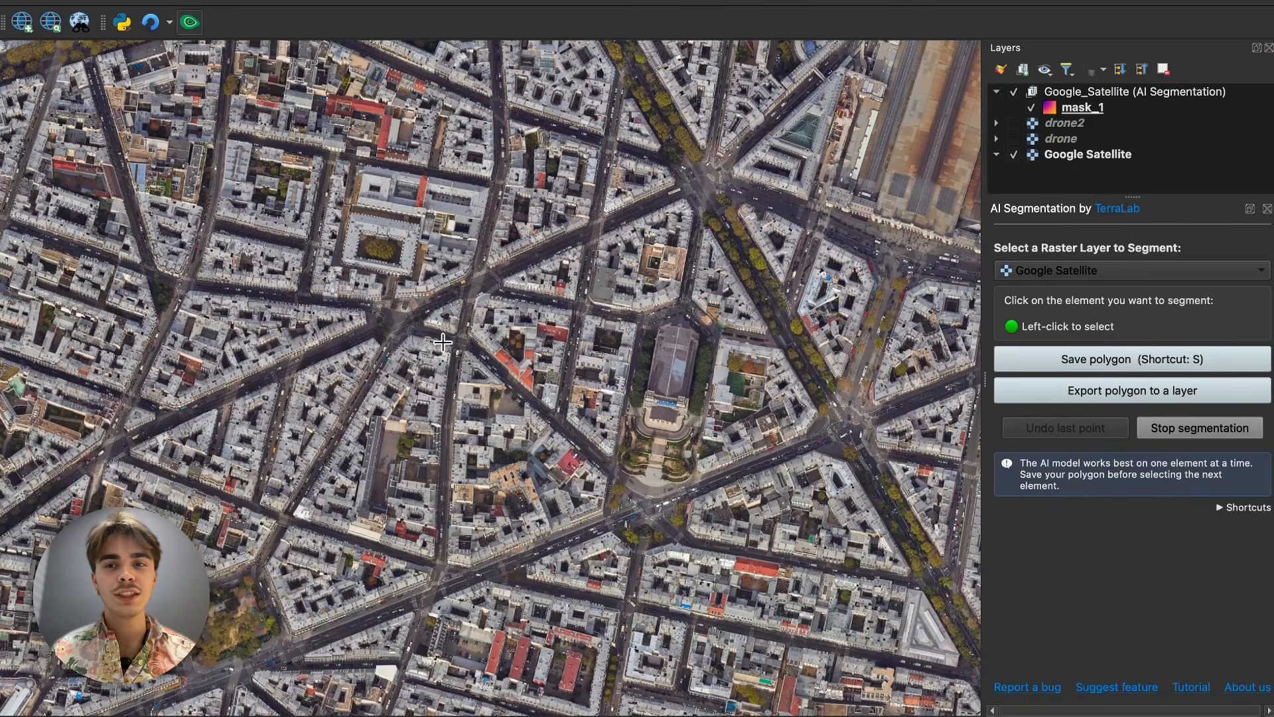
{"action": "scroll", "coordinate": [358, 211], "scroll_direction": "down", "scroll_amount": 10}
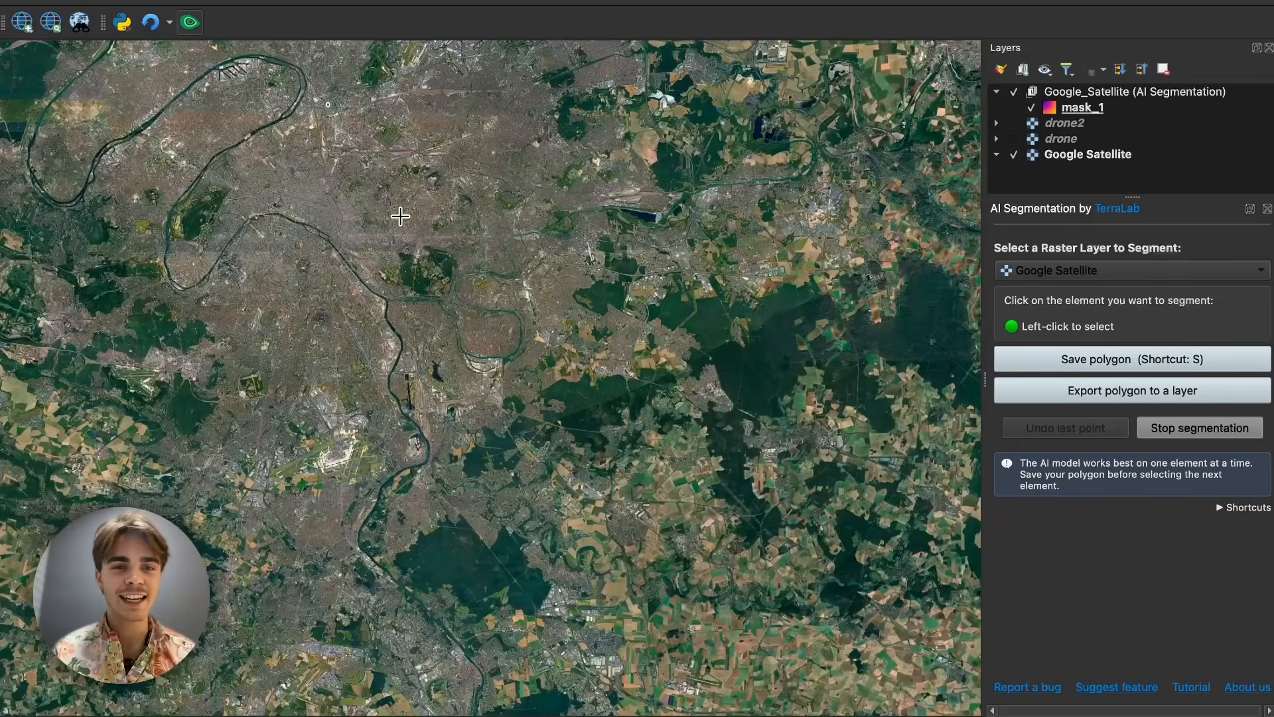
{"action": "scroll", "coordinate": [524, 211], "scroll_direction": "down", "scroll_amount": 5}
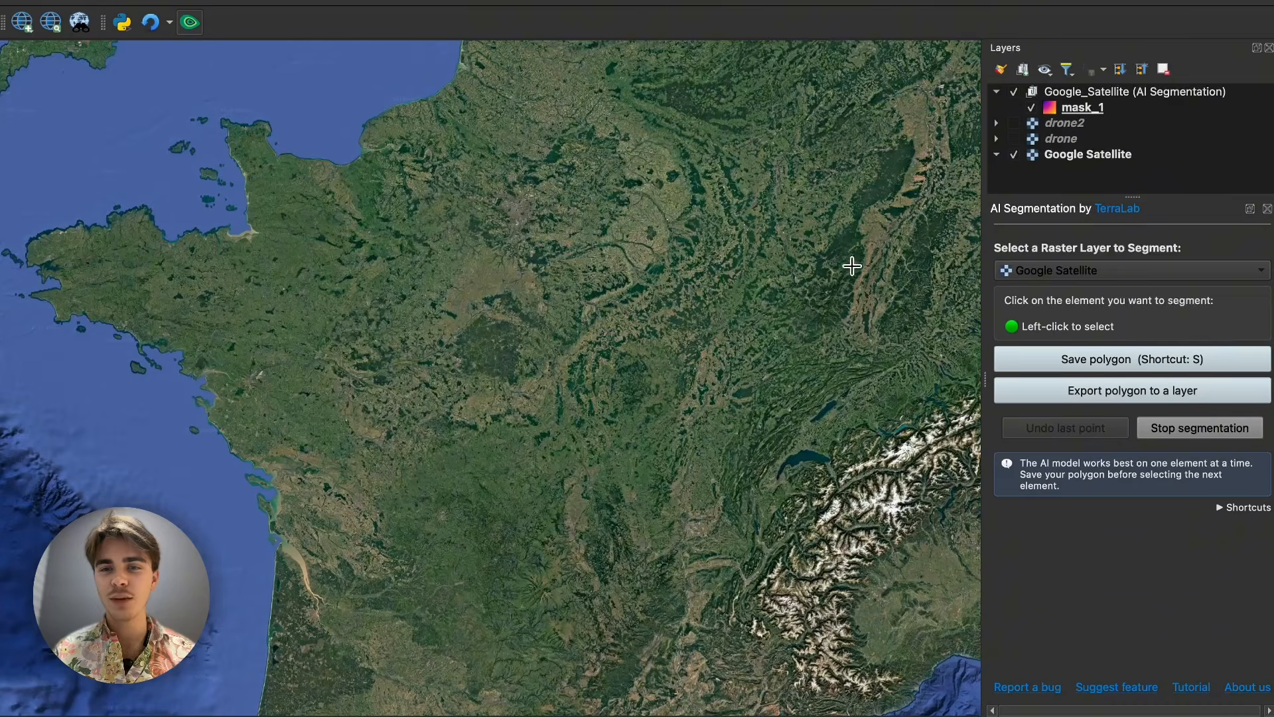
{"action": "scroll", "coordinate": [852, 266], "scroll_direction": "up", "scroll_amount": 12}
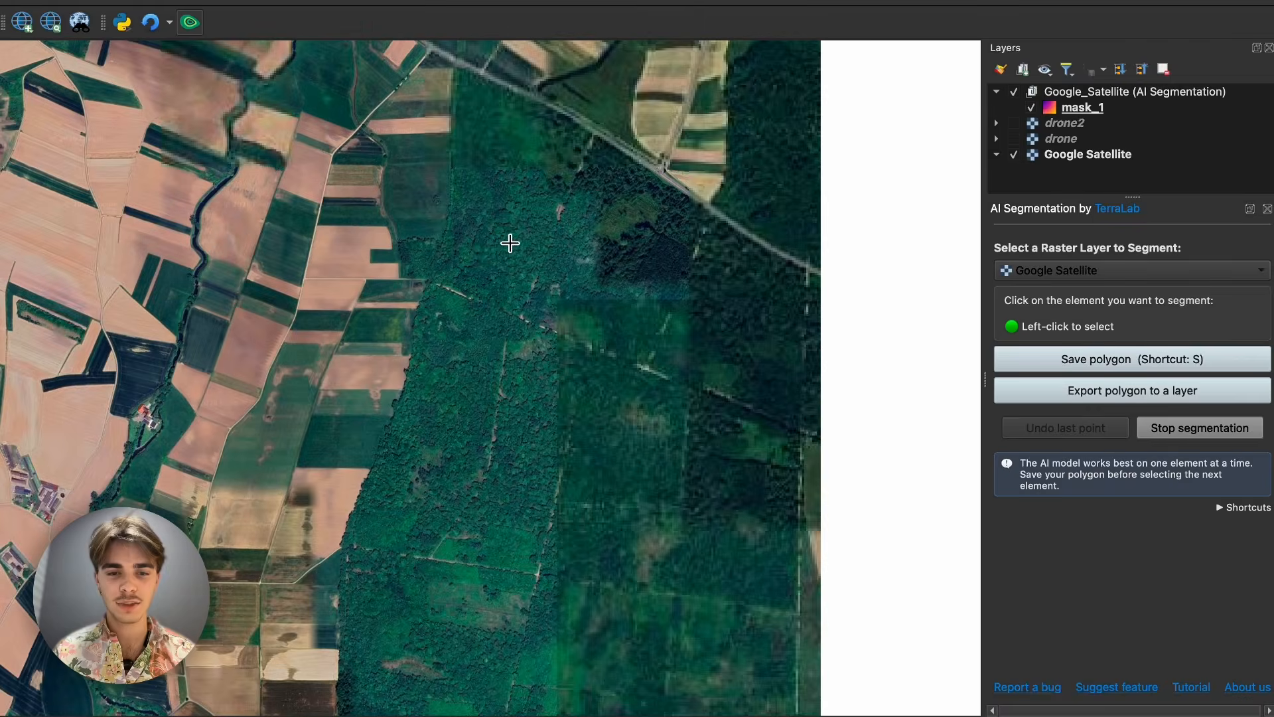
{"action": "scroll", "coordinate": [304, 250], "scroll_direction": "up", "scroll_amount": 6}
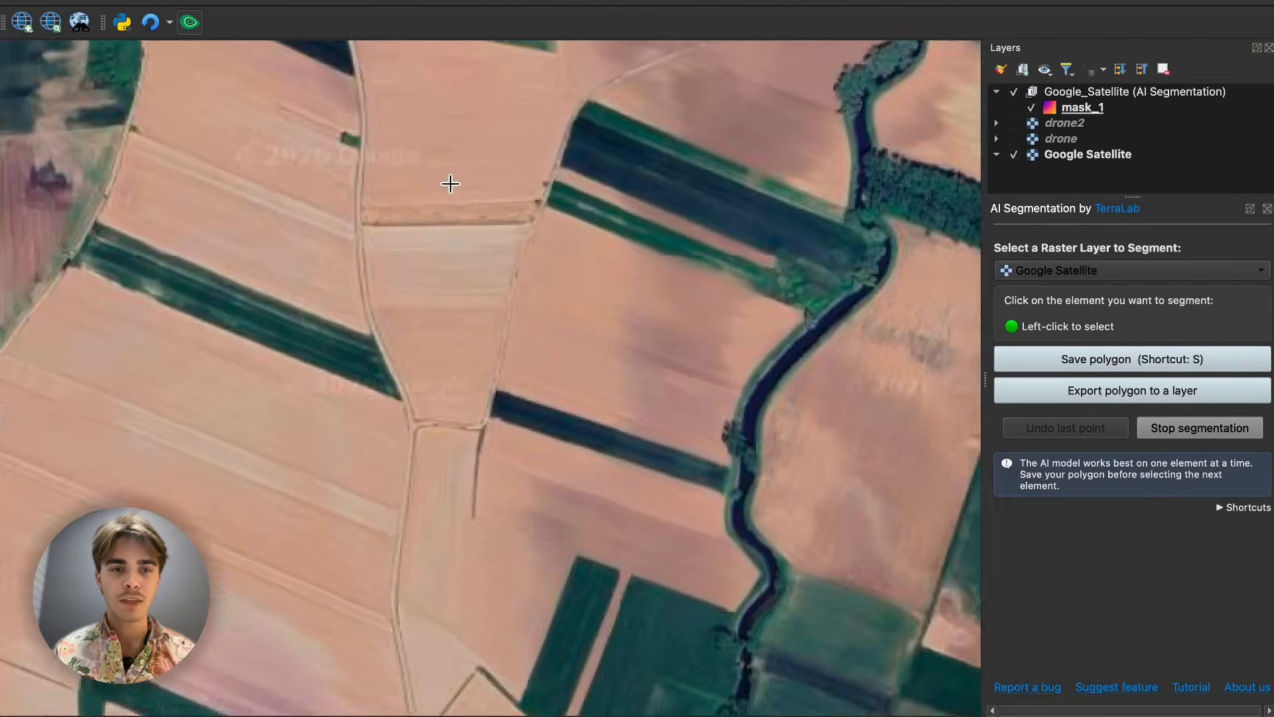
{"action": "scroll", "coordinate": [451, 184], "scroll_direction": "up", "scroll_amount": 1}
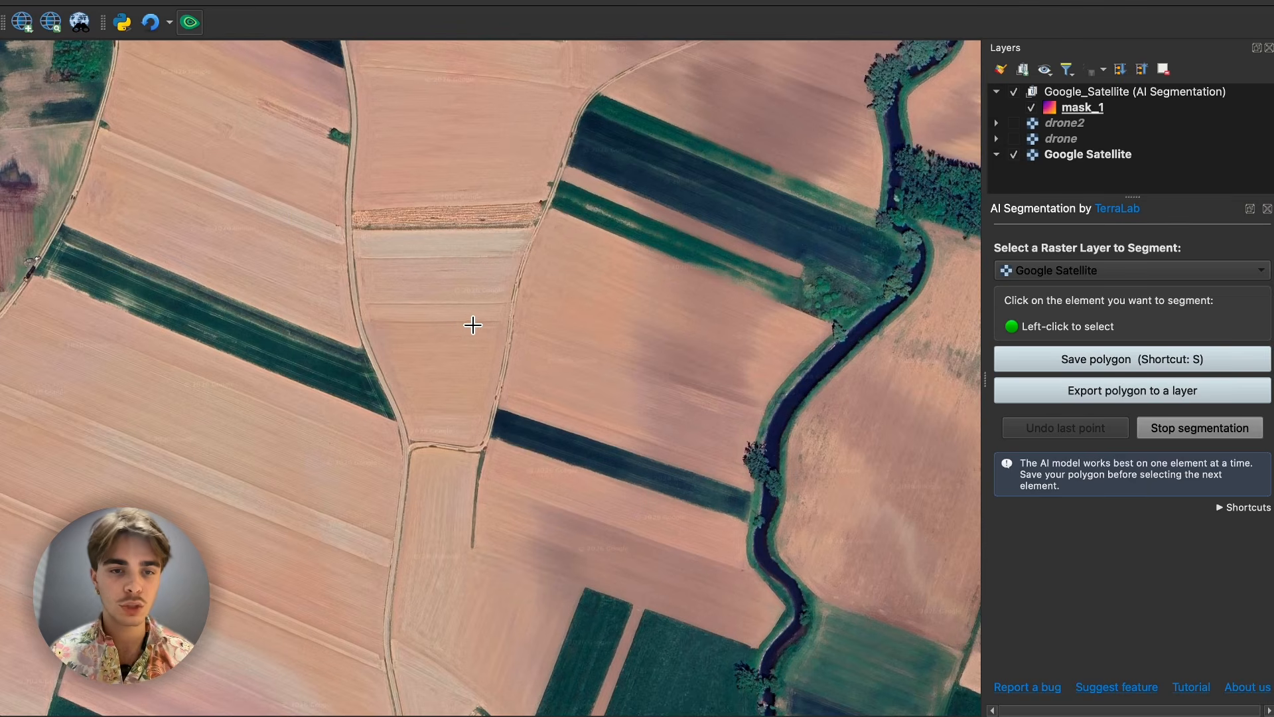
{"action": "left_click", "coordinate": [450, 306]}
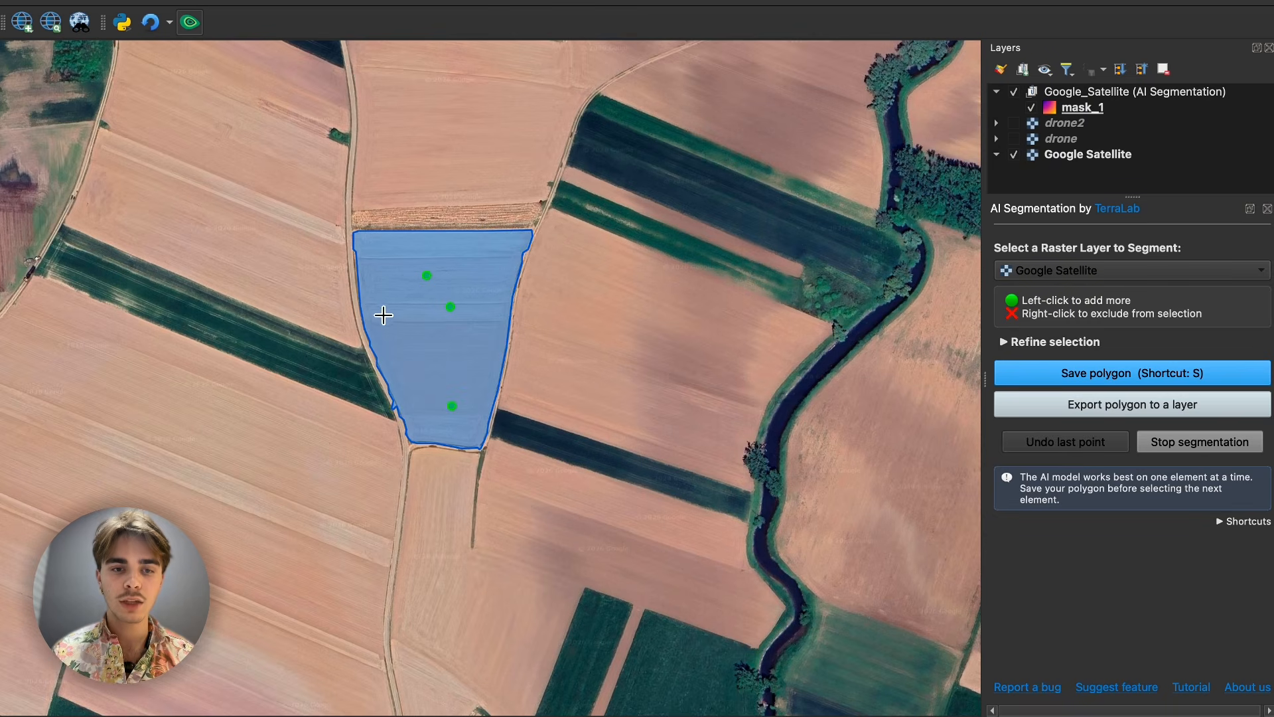
- Exclude the spill-over at the tip of the dark green strip, across the track west of the field, from the selection
{"action": "scroll", "coordinate": [384, 315], "scroll_direction": "up", "scroll_amount": 3}
{"action": "scroll", "coordinate": [413, 304], "scroll_direction": "down", "scroll_amount": 3}
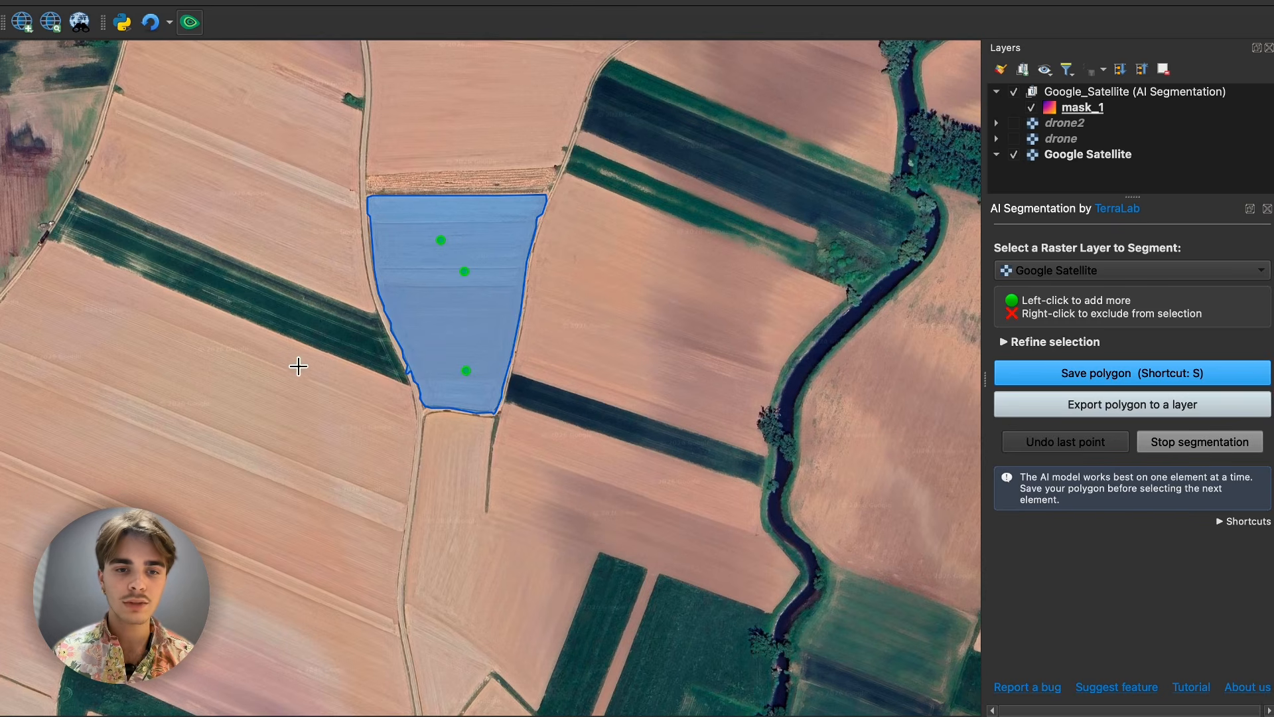
{"action": "scroll", "coordinate": [422, 386], "scroll_direction": "up", "scroll_amount": 3}
{"action": "scroll", "coordinate": [425, 382], "scroll_direction": "up", "scroll_amount": 1}
{"action": "right_click", "coordinate": [443, 366]}
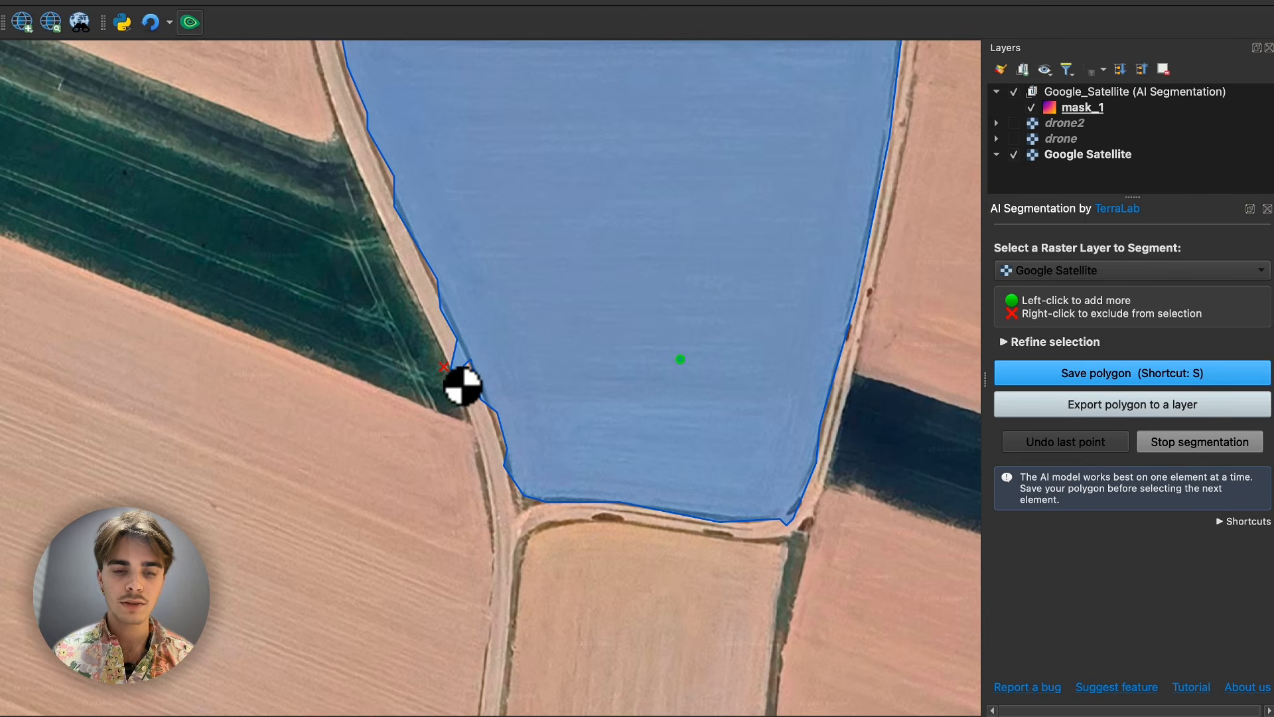
- Examine how closely the field's selection outline follows the track along its western edge
{"action": "scroll", "coordinate": [420, 342], "scroll_direction": "down", "scroll_amount": 1}
{"action": "scroll", "coordinate": [421, 342], "scroll_direction": "down", "scroll_amount": 2}
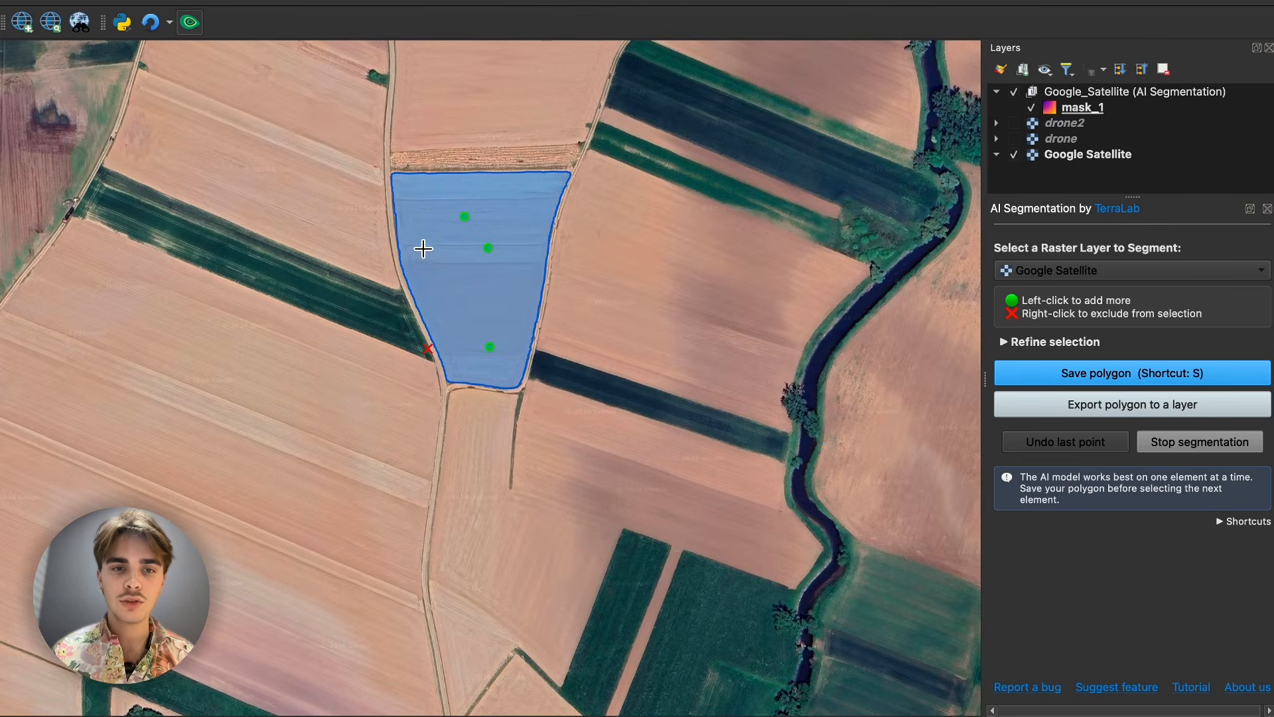
{"action": "scroll", "coordinate": [441, 398], "scroll_direction": "up", "scroll_amount": 2}
{"action": "scroll", "coordinate": [447, 332], "scroll_direction": "down", "scroll_amount": 2}
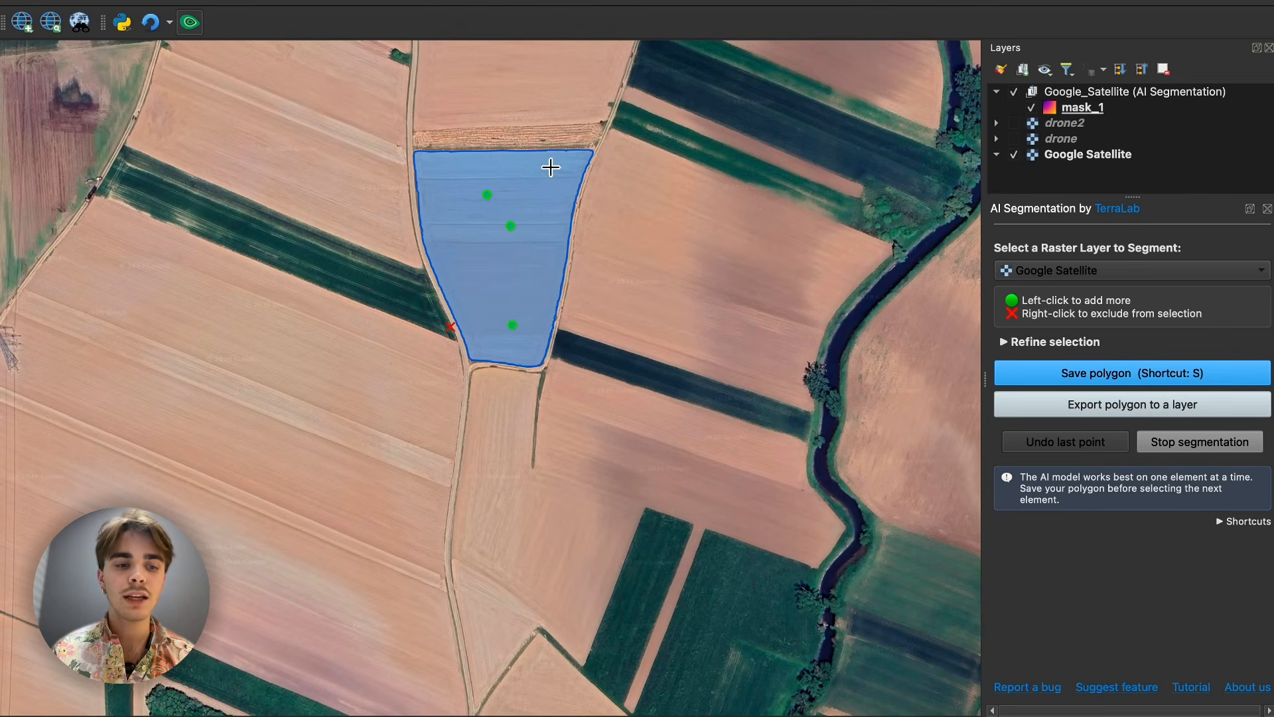
{"action": "scroll", "coordinate": [399, 206], "scroll_direction": "up", "scroll_amount": 3}
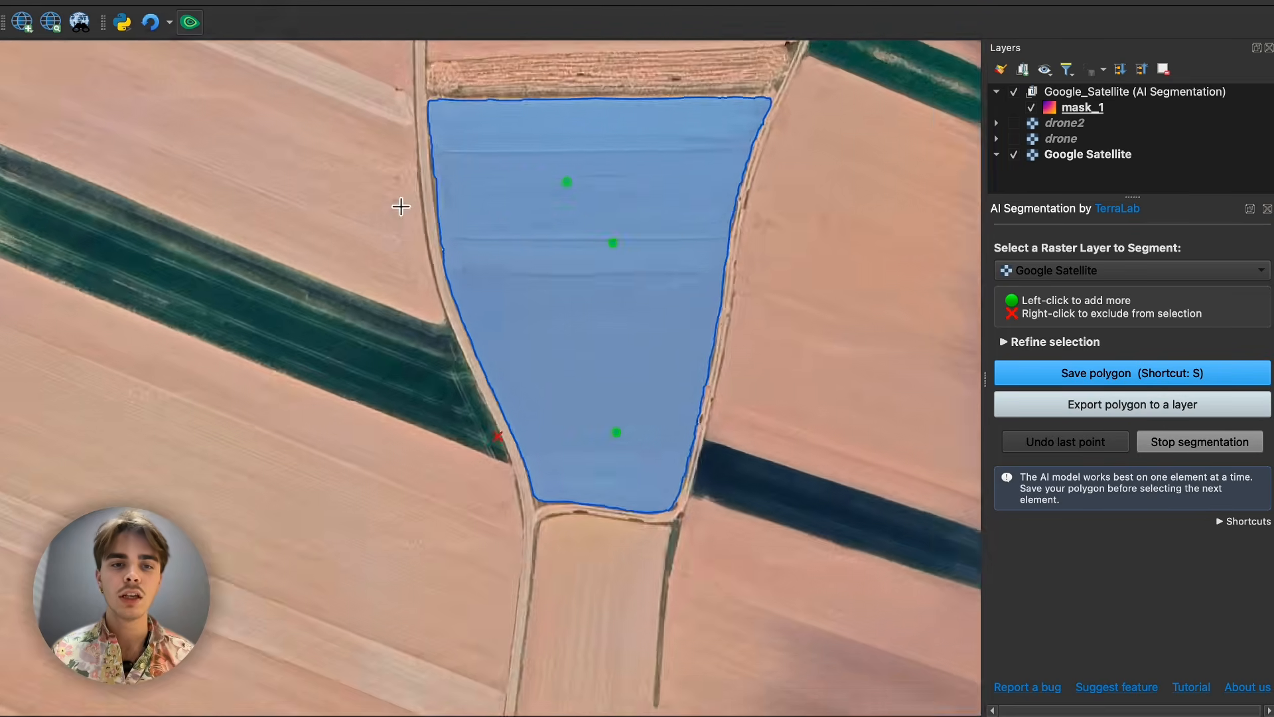
{"action": "scroll", "coordinate": [483, 275], "scroll_direction": "up", "scroll_amount": 3}
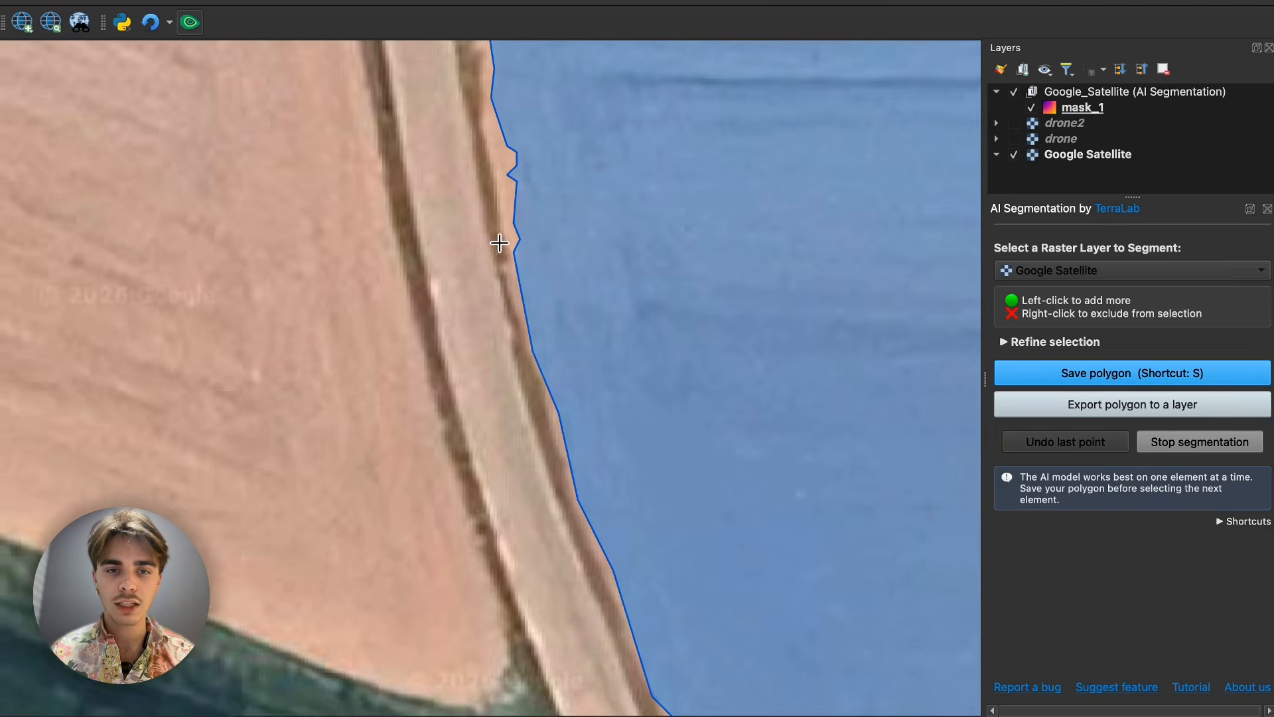
{"action": "scroll", "coordinate": [501, 187], "scroll_direction": "down", "scroll_amount": 6}
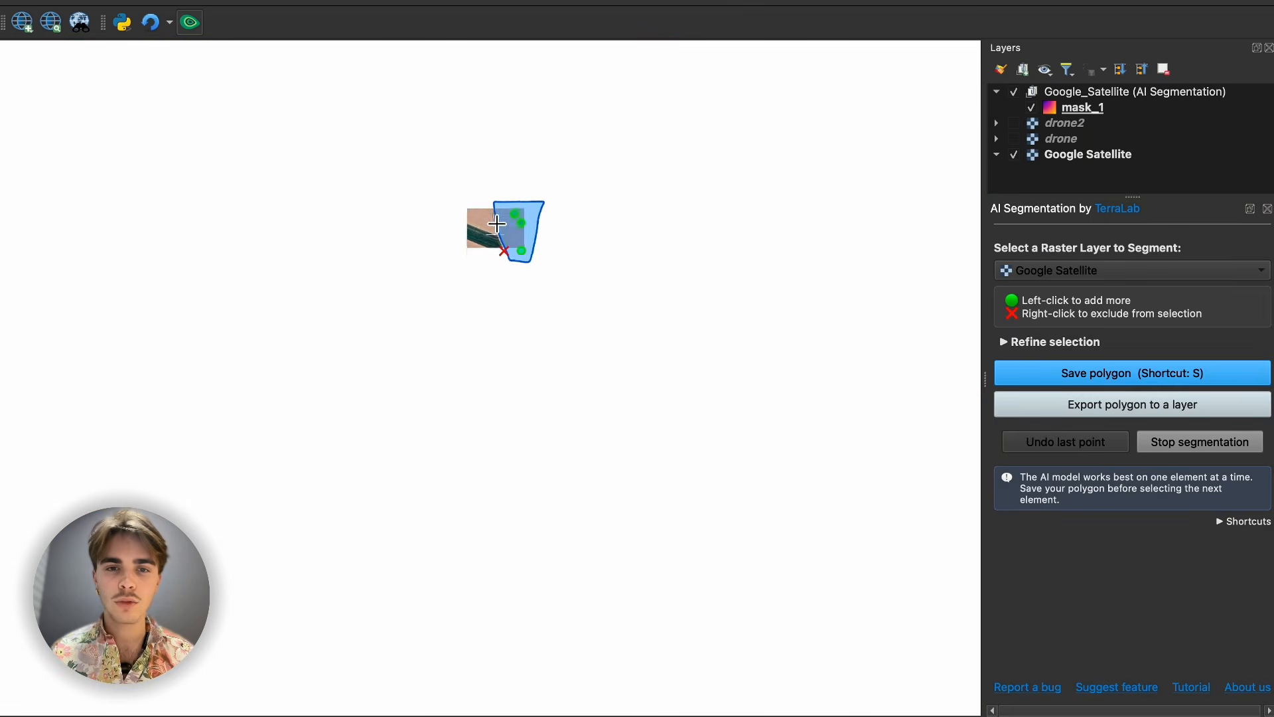
{"action": "scroll", "coordinate": [435, 352], "scroll_direction": "up", "scroll_amount": 4}
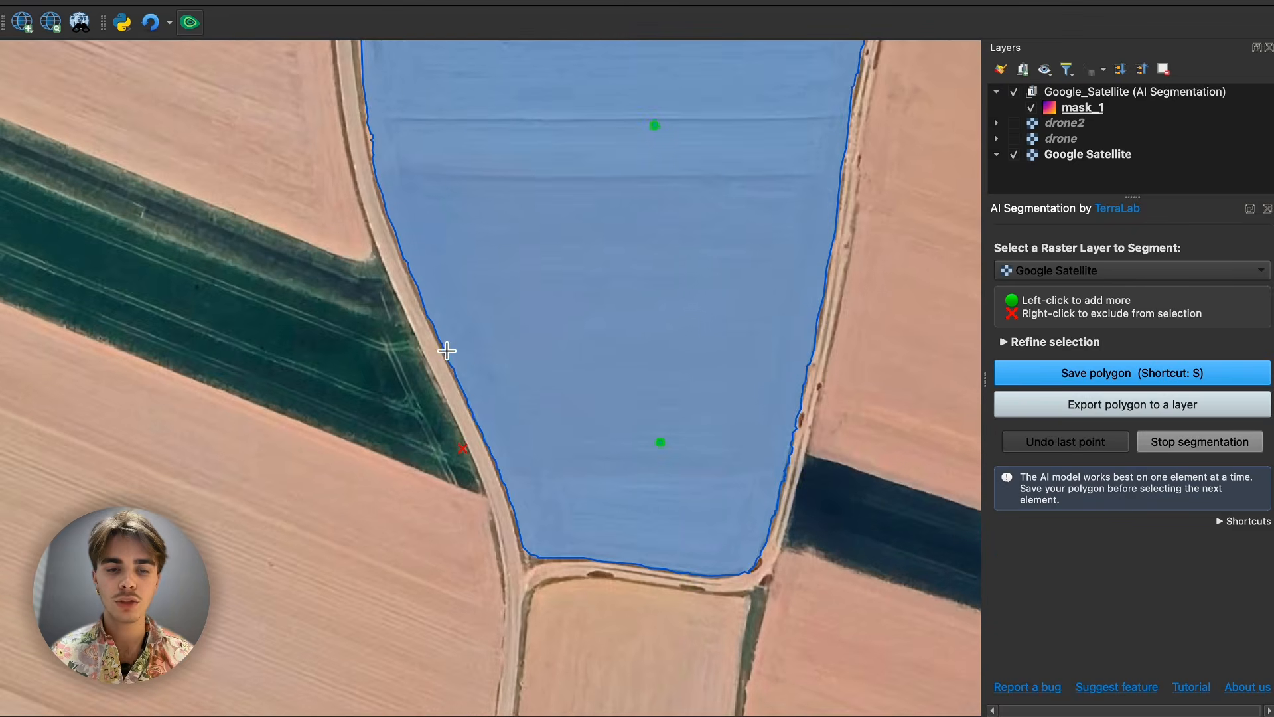
- Refine the field selection by setting Simplify outline to 14, and inspect its north-east corner beside the track
{"action": "left_click", "coordinate": [1028, 330]}
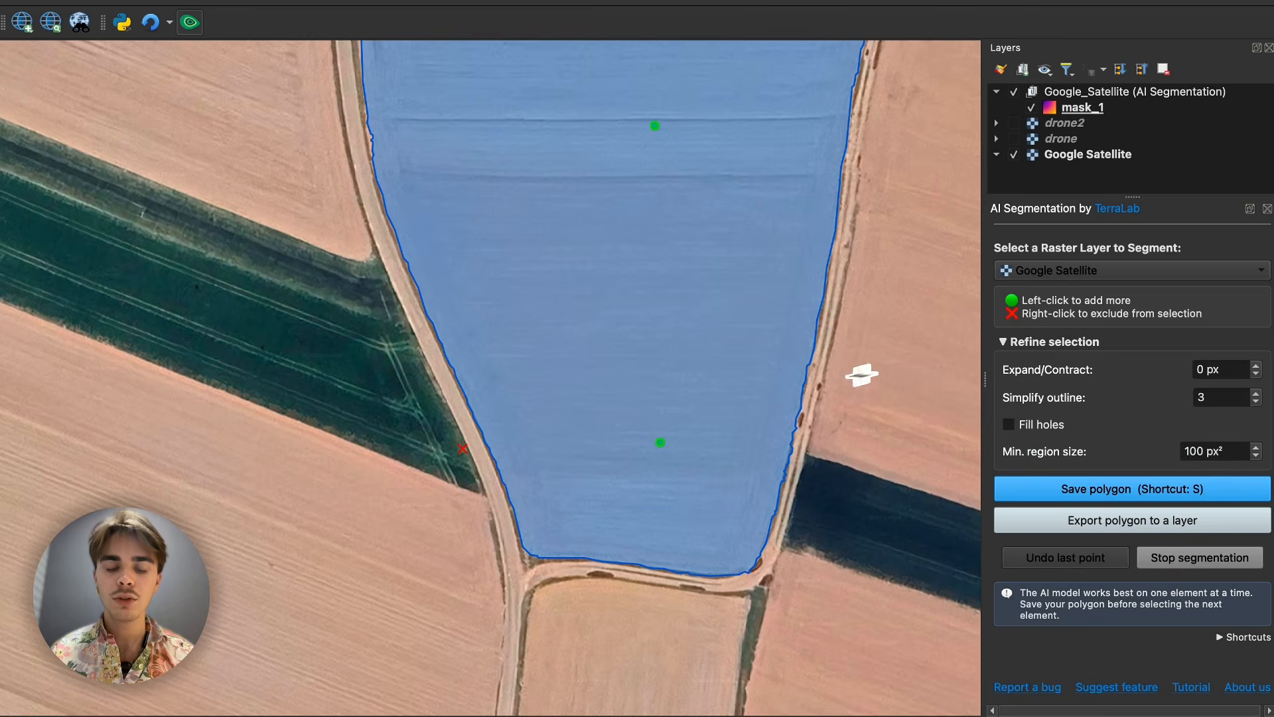
{"action": "scroll", "coordinate": [869, 250], "scroll_direction": "up", "scroll_amount": 2}
{"action": "scroll", "coordinate": [877, 251], "scroll_direction": "up", "scroll_amount": 3}
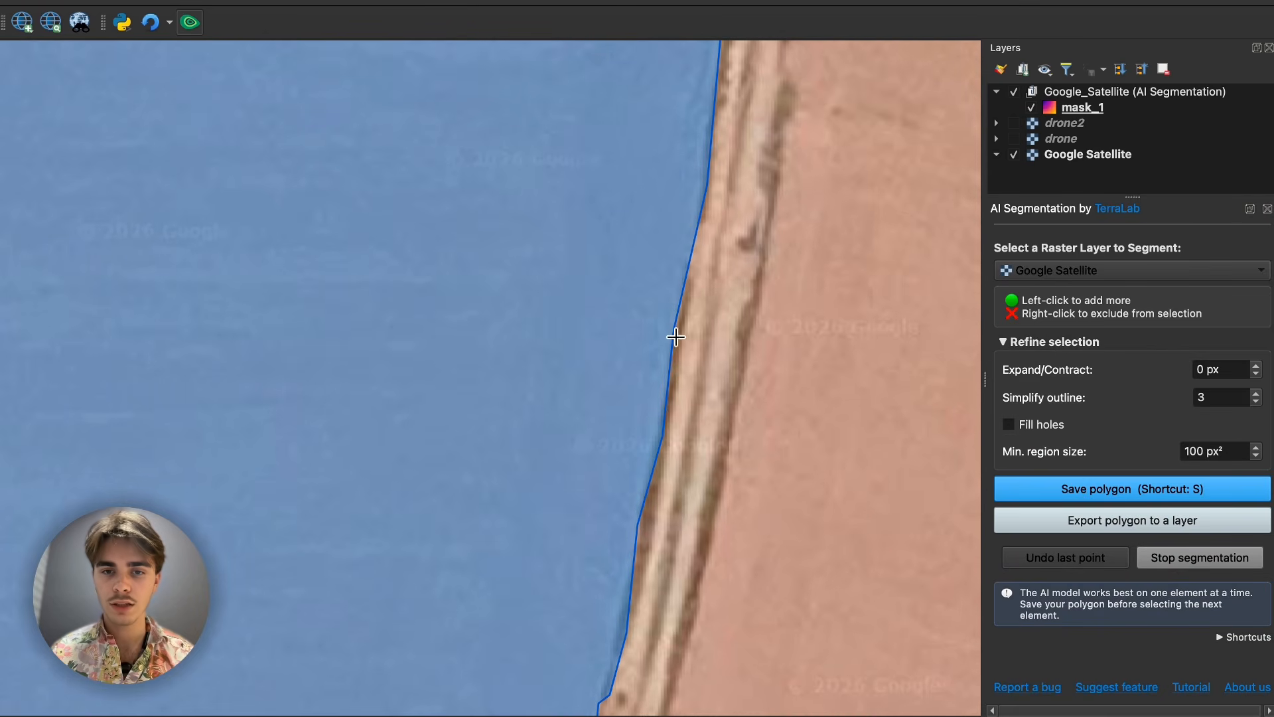
{"action": "scroll", "coordinate": [621, 518], "scroll_direction": "down", "scroll_amount": 5}
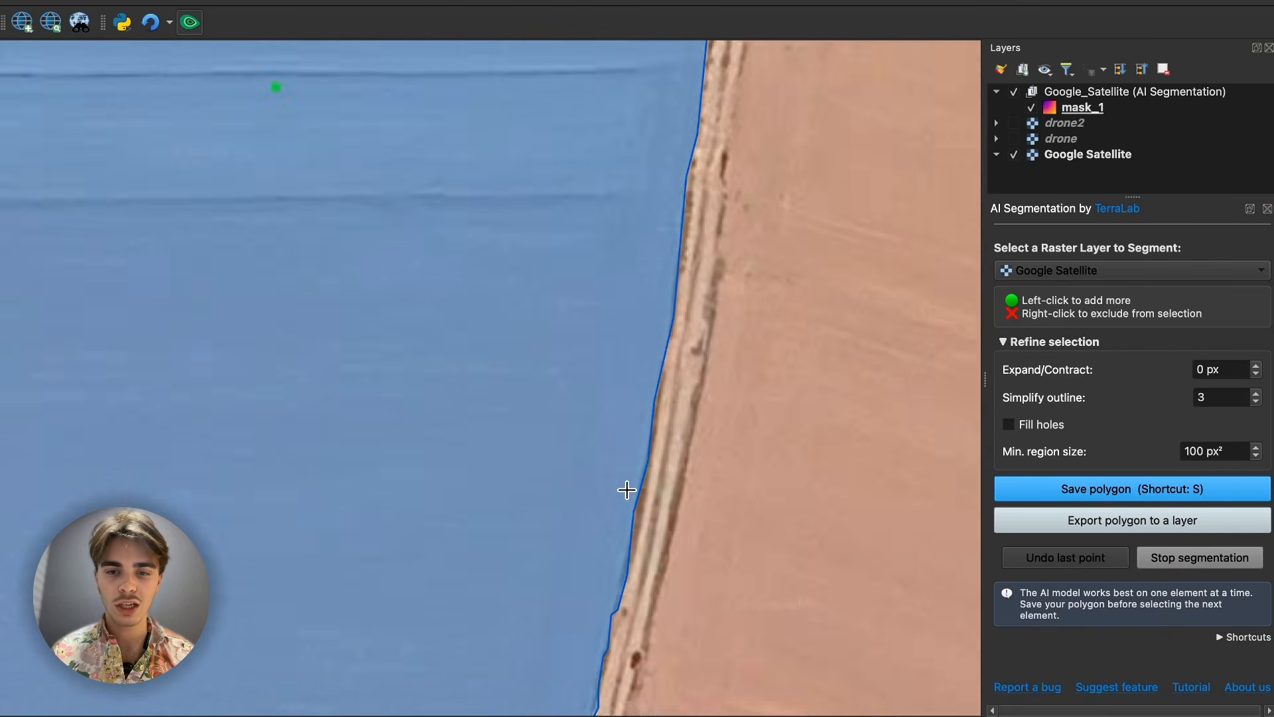
{"action": "left_click", "coordinate": [1256, 394]}
{"action": "left_click", "coordinate": [1256, 394]}
{"action": "left_click", "coordinate": [1256, 395]}
{"action": "left_click", "coordinate": [1257, 395]}
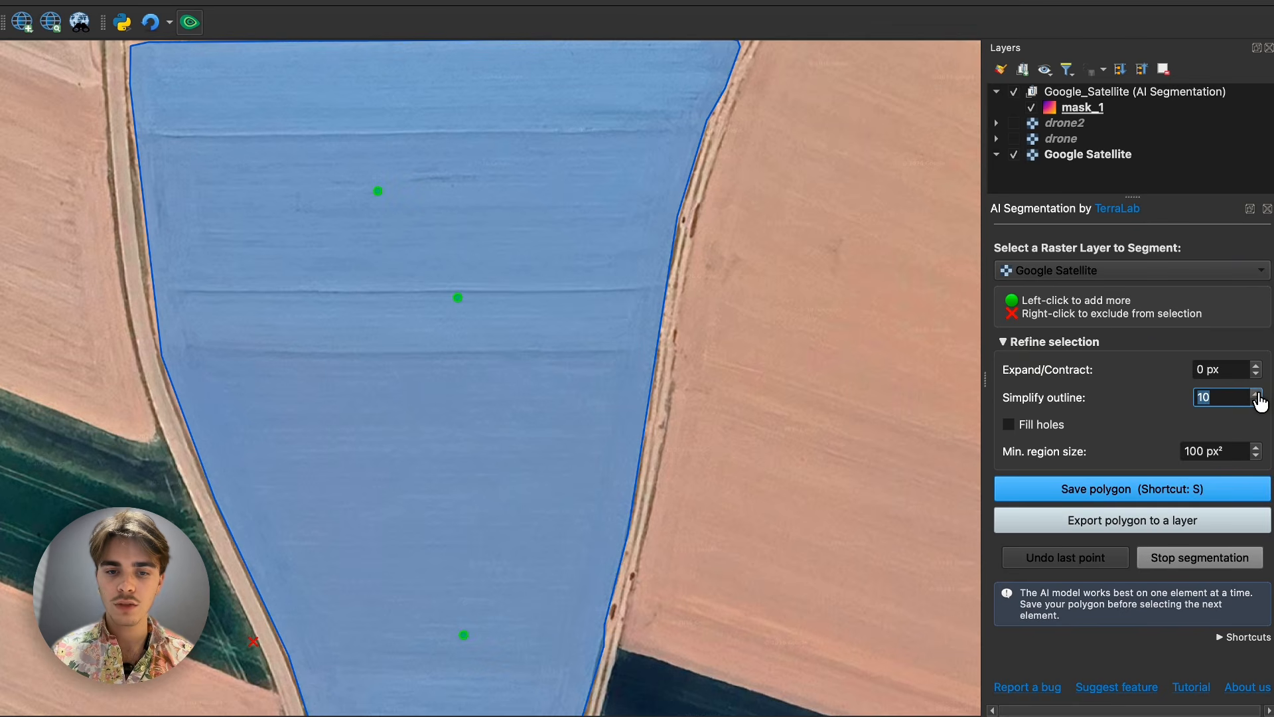
{"action": "left_click", "coordinate": [1257, 393]}
{"action": "left_click", "coordinate": [1257, 393]}
{"action": "left_click", "coordinate": [1257, 394]}
{"action": "left_click", "coordinate": [1257, 393]}
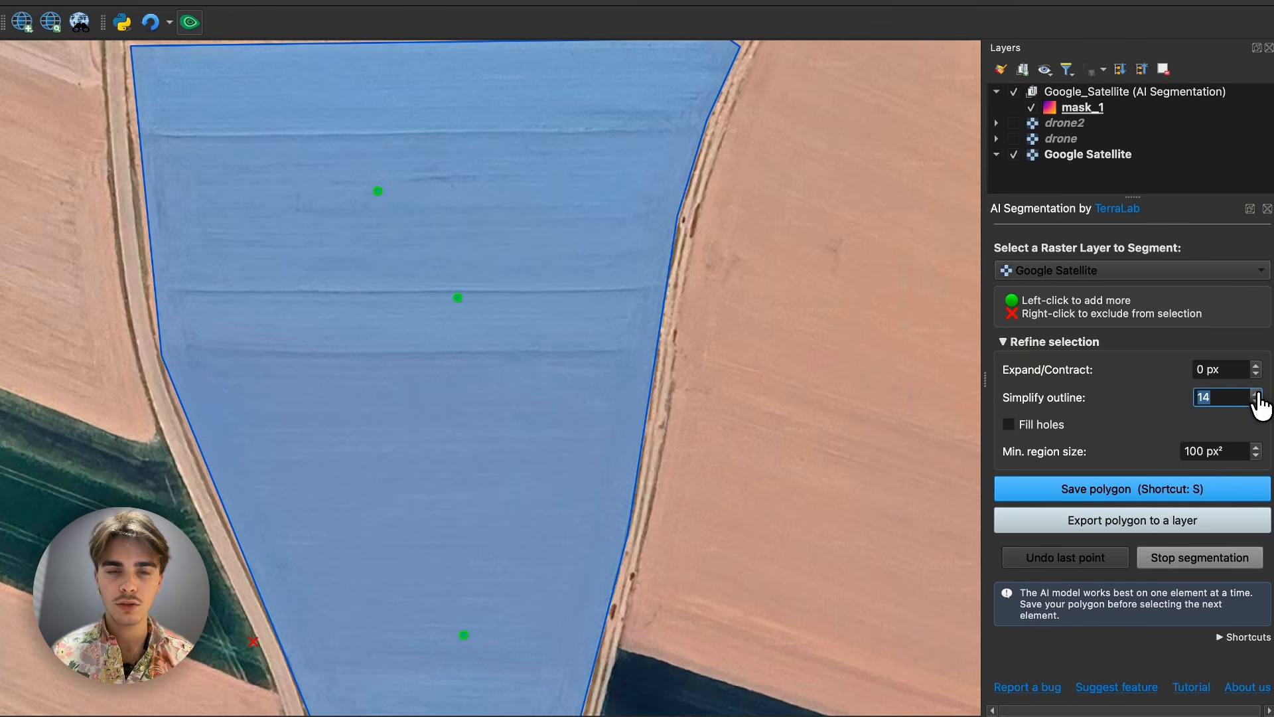
{"action": "left_click_drag", "start_coordinate": [666, 356], "coordinate": [654, 509]}
{"action": "scroll", "coordinate": [763, 214], "scroll_direction": "up", "scroll_amount": 3}
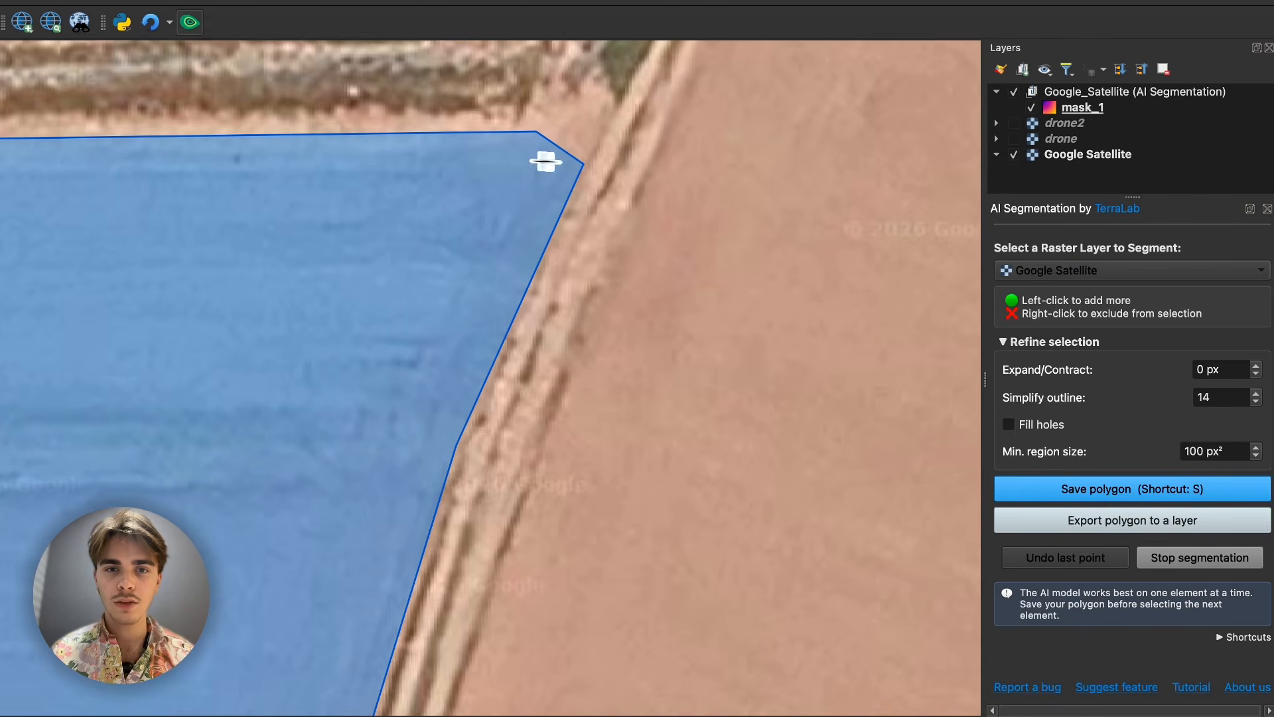
- Set Simplify outline to 18 for the tapered field selection and check its outline along the western track
{"action": "left_click", "coordinate": [1257, 393]}
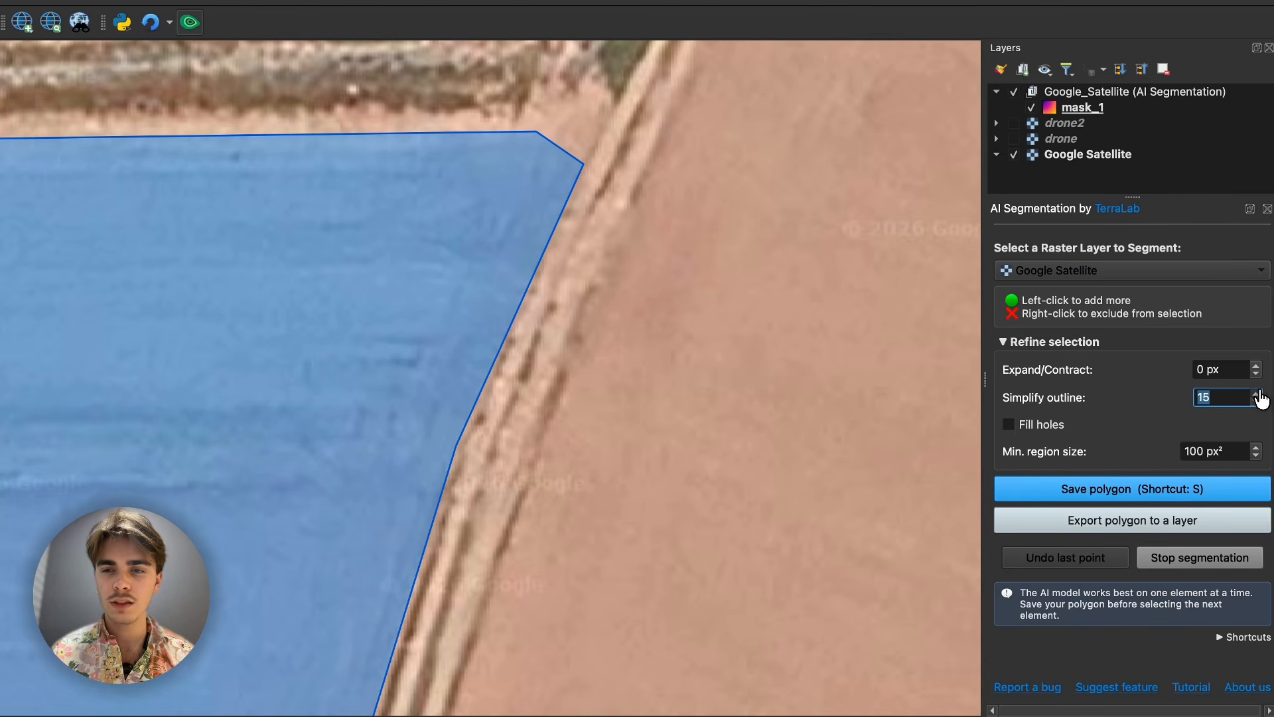
{"action": "left_click", "coordinate": [1258, 393]}
{"action": "left_click", "coordinate": [1258, 394]}
{"action": "left_click", "coordinate": [1258, 393]}
{"action": "scroll", "coordinate": [724, 338], "scroll_direction": "down", "scroll_amount": 3}
{"action": "left_click_drag", "start_coordinate": [661, 397], "coordinate": [813, 82]}
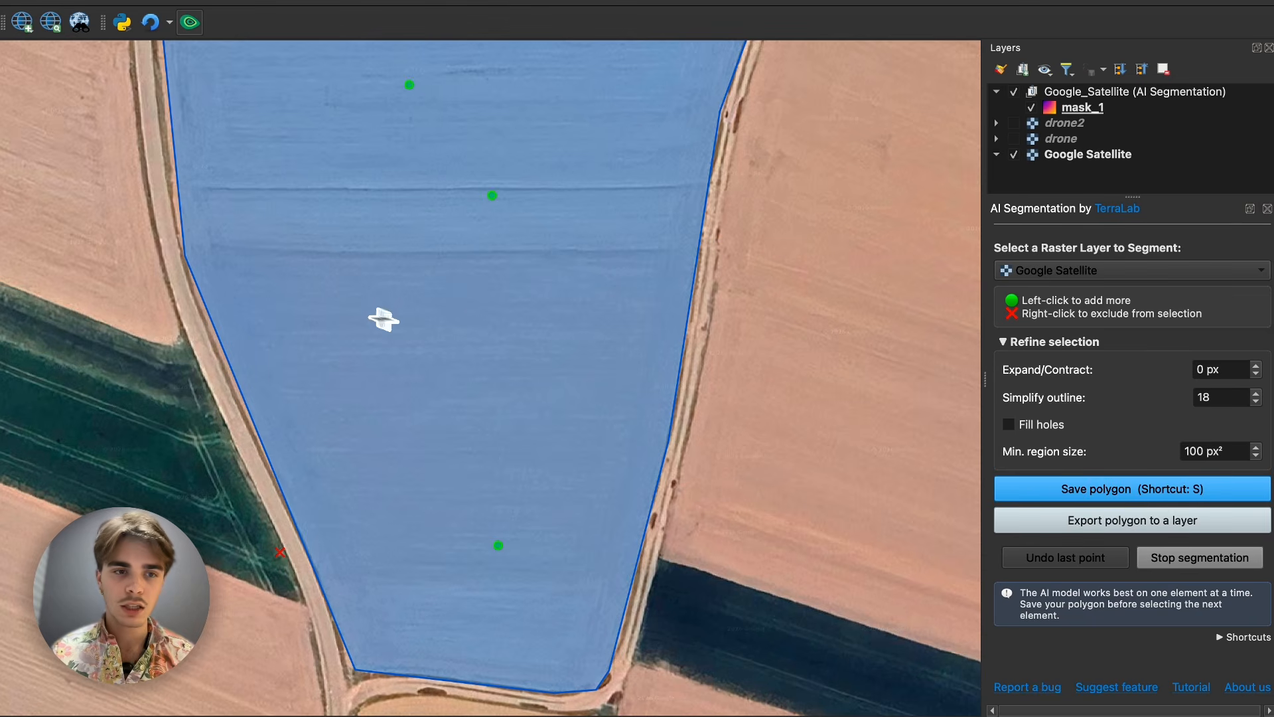
{"action": "scroll", "coordinate": [195, 343], "scroll_direction": "up", "scroll_amount": 2}
{"action": "scroll", "coordinate": [195, 343], "scroll_direction": "up", "scroll_amount": 2}
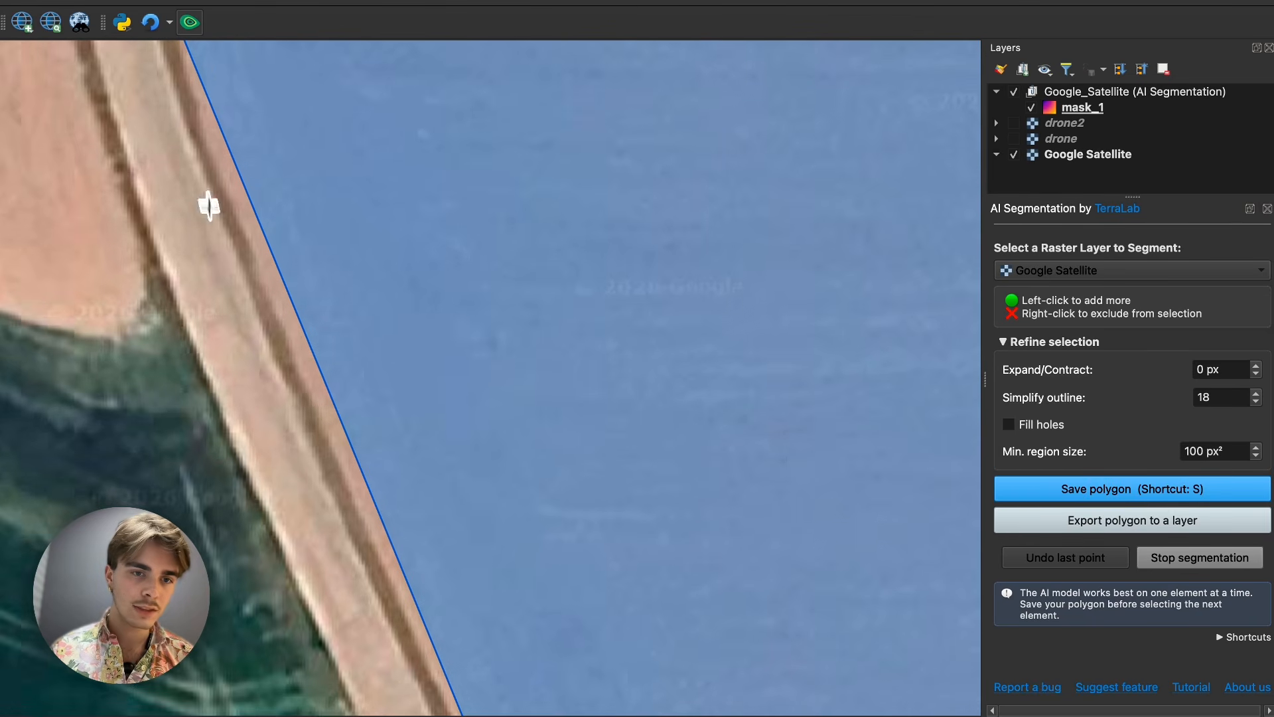
{"action": "scroll", "coordinate": [260, 296], "scroll_direction": "down", "scroll_amount": 4}
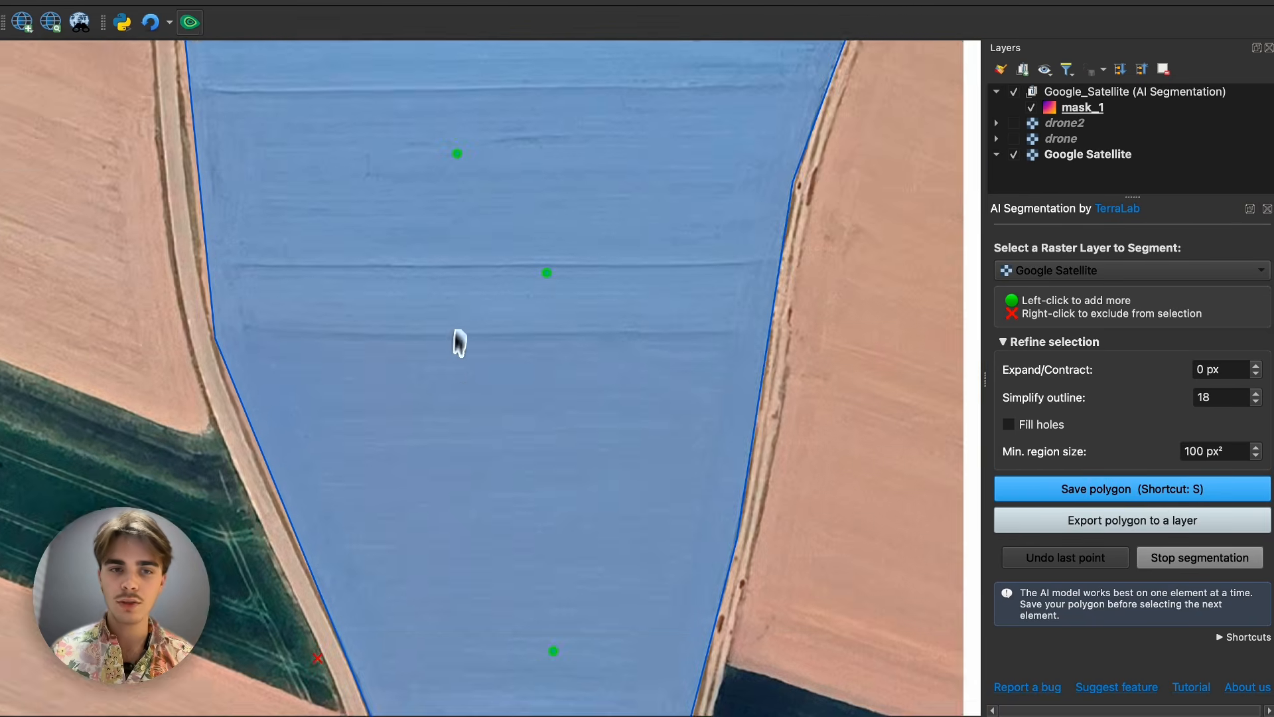
- Expand the tapered field selection by 10 px and inspect its edges against the surrounding tracks
{"action": "left_click", "coordinate": [1256, 366]}
{"action": "left_click", "coordinate": [1256, 365]}
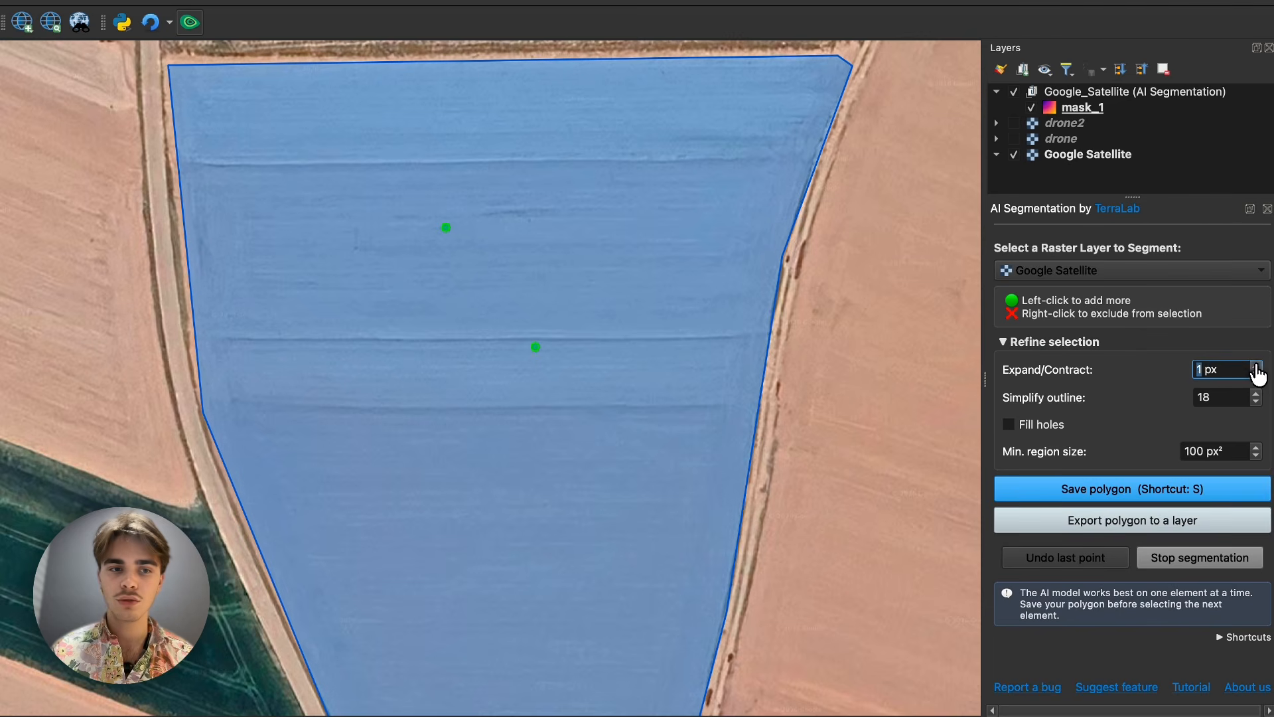
{"action": "left_click", "coordinate": [1256, 365]}
{"action": "left_click", "coordinate": [1256, 366]}
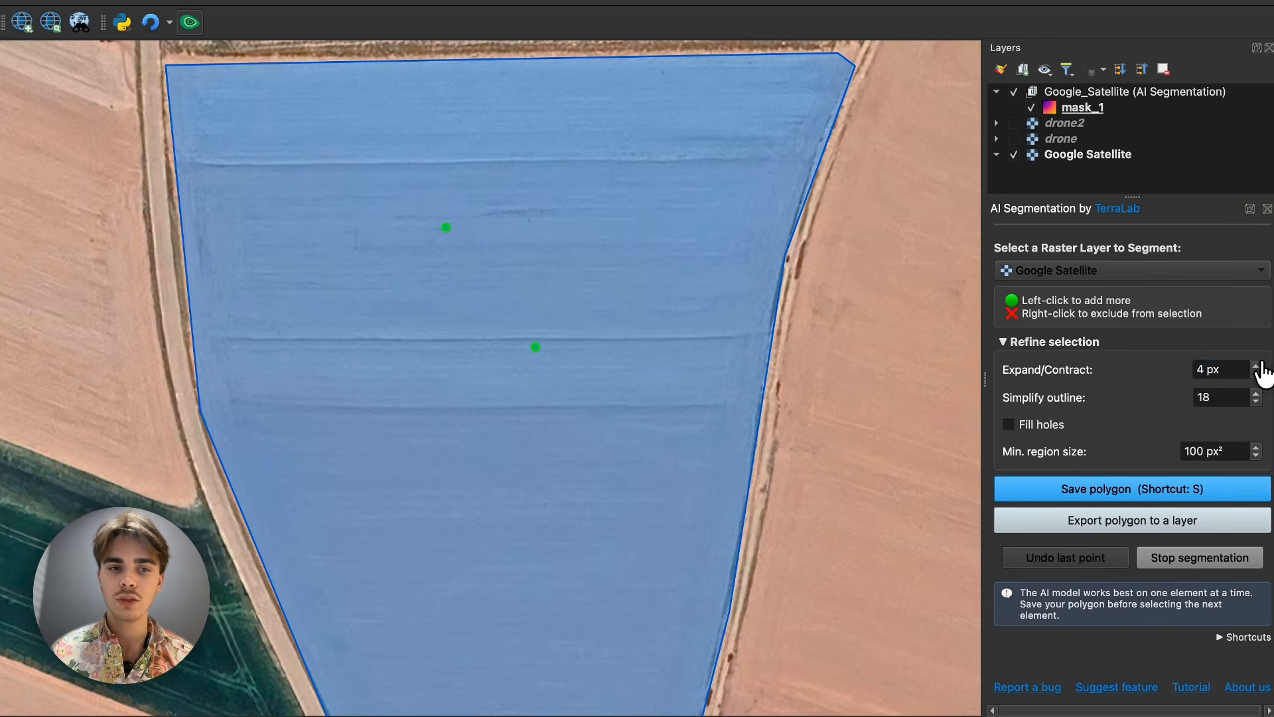
{"action": "left_click", "coordinate": [1257, 364]}
{"action": "left_click", "coordinate": [1256, 365]}
{"action": "left_click", "coordinate": [1256, 366]}
{"action": "left_click", "coordinate": [1256, 365]}
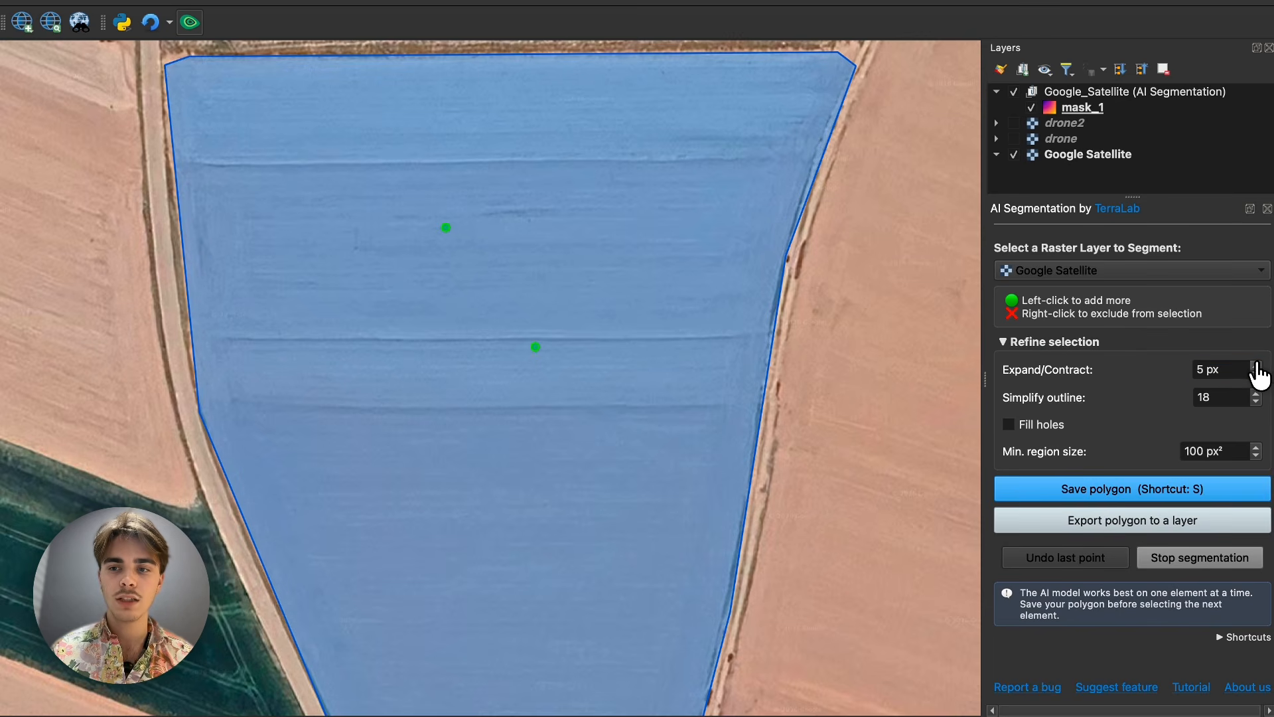
{"action": "left_click", "coordinate": [1256, 366]}
{"action": "left_click", "coordinate": [1257, 366]}
{"action": "left_click", "coordinate": [1257, 366]}
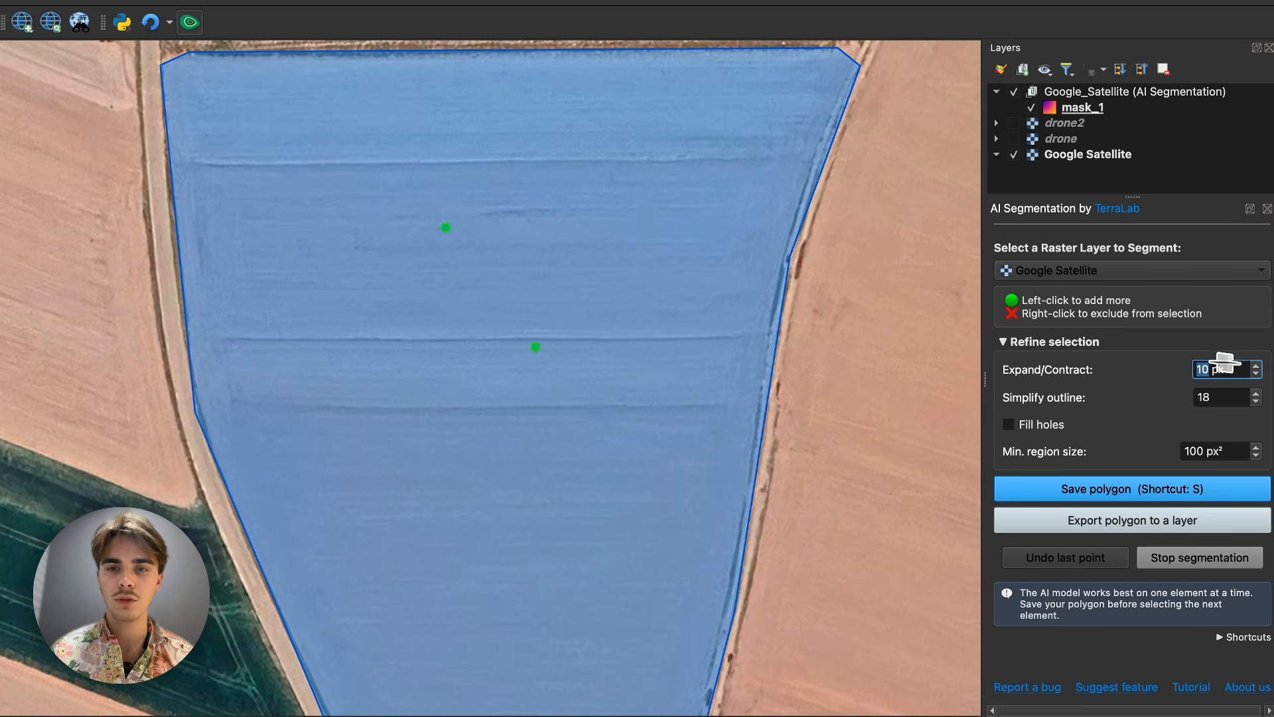
{"action": "scroll", "coordinate": [691, 258], "scroll_direction": "down", "scroll_amount": 3}
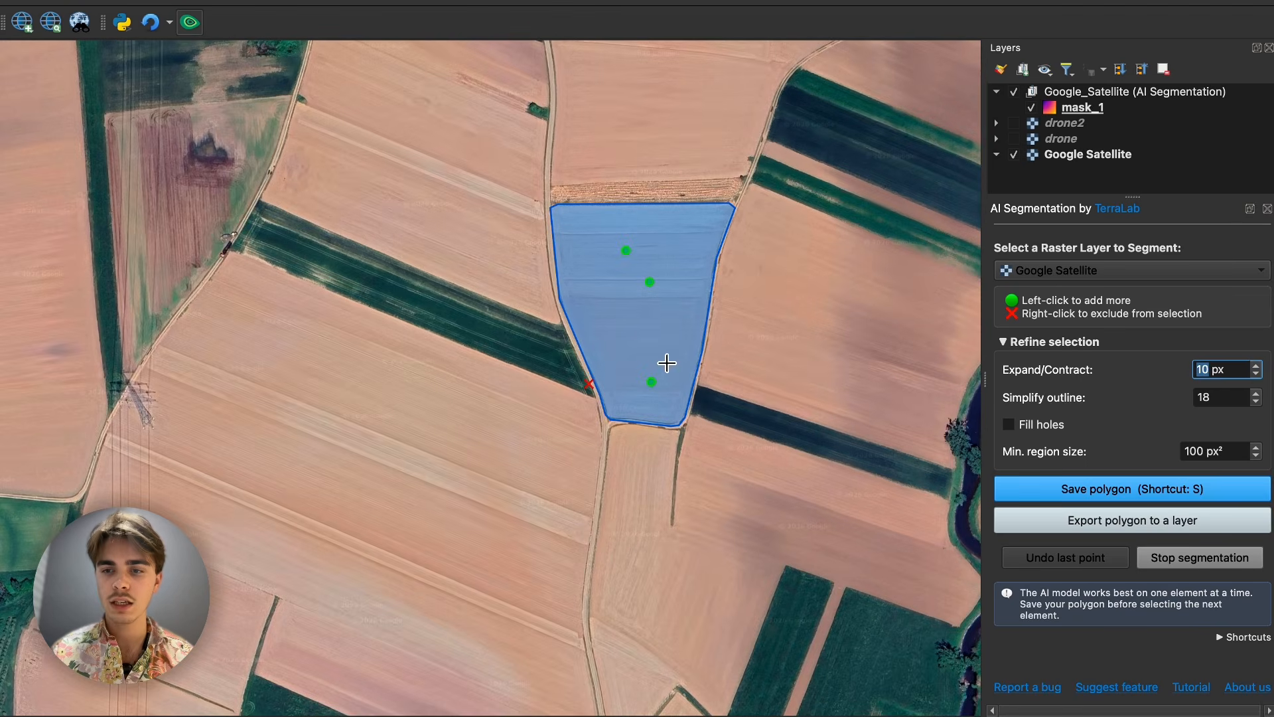
{"action": "scroll", "coordinate": [637, 359], "scroll_direction": "up", "scroll_amount": 5}
{"action": "scroll", "coordinate": [711, 370], "scroll_direction": "down", "scroll_amount": 2}
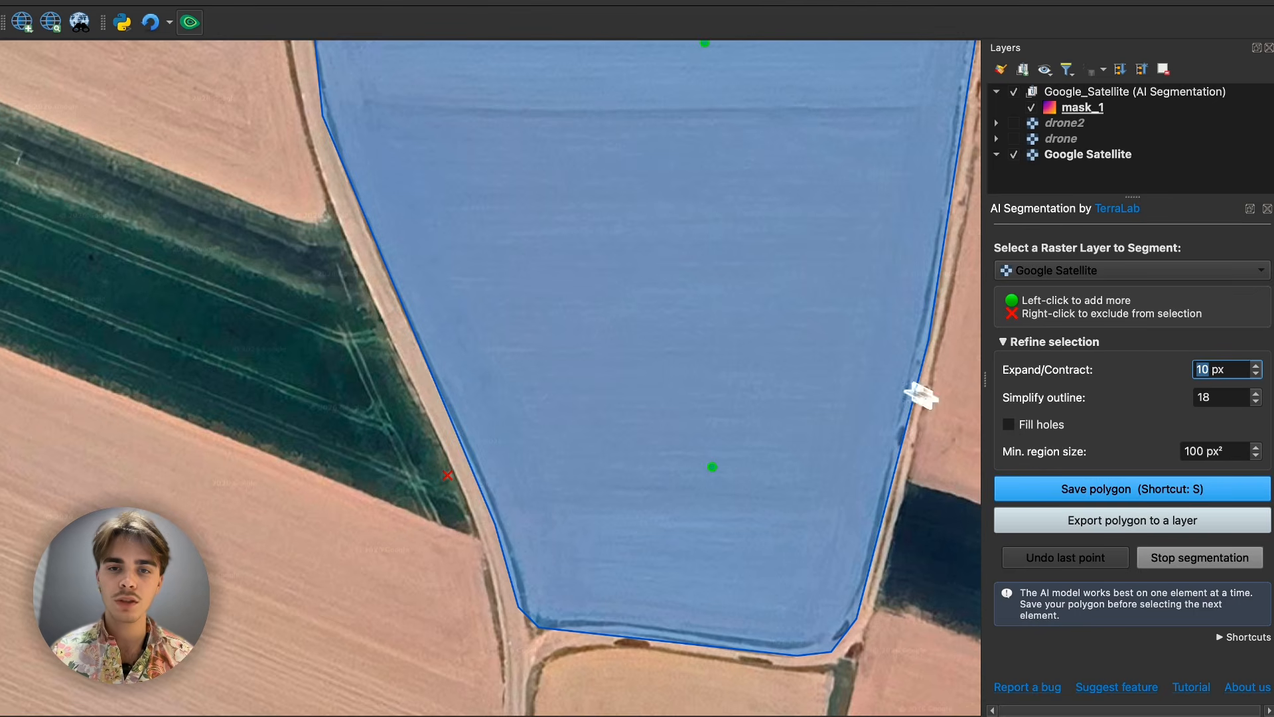
- Place two exclude points in the middle of the tapered field and inspect the gaps near its eastern edge
{"action": "right_click", "coordinate": [691, 174]}
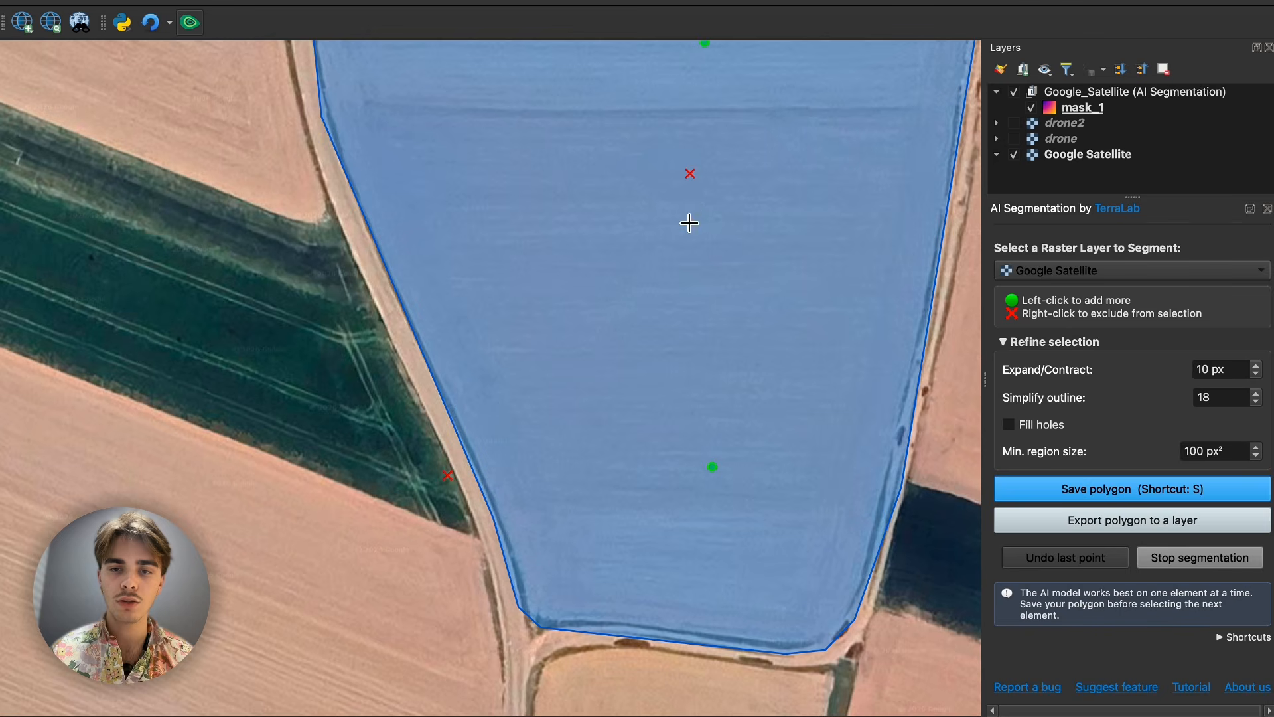
{"action": "right_click", "coordinate": [646, 163]}
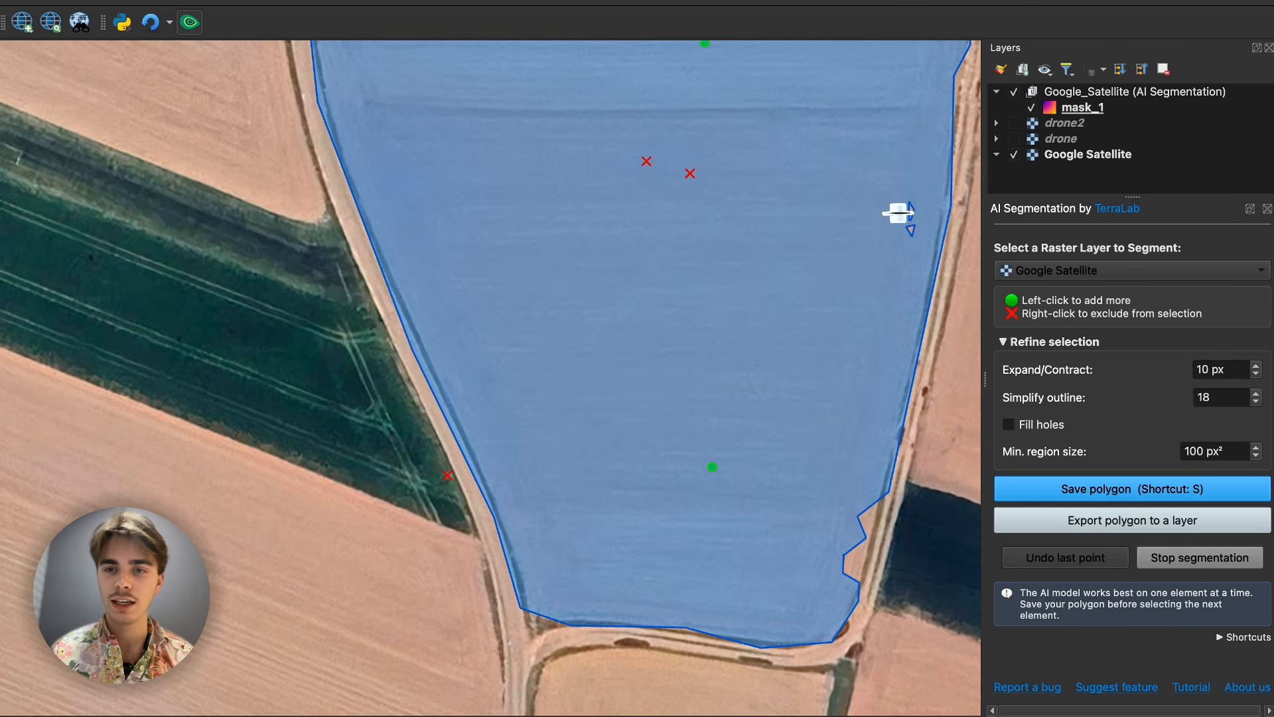
{"action": "scroll", "coordinate": [908, 216], "scroll_direction": "up", "scroll_amount": 5}
{"action": "scroll", "coordinate": [904, 240], "scroll_direction": "down", "scroll_amount": 5}
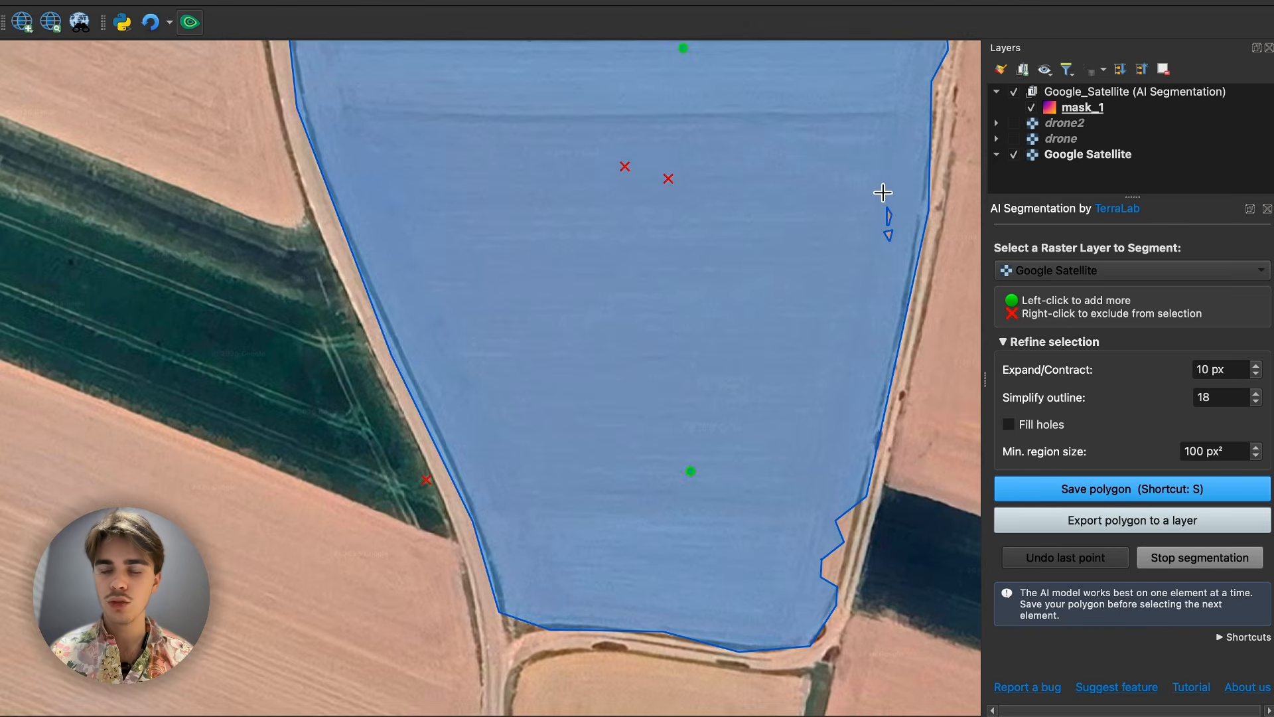
{"action": "left_click_drag", "start_coordinate": [932, 188], "coordinate": [867, 290]}
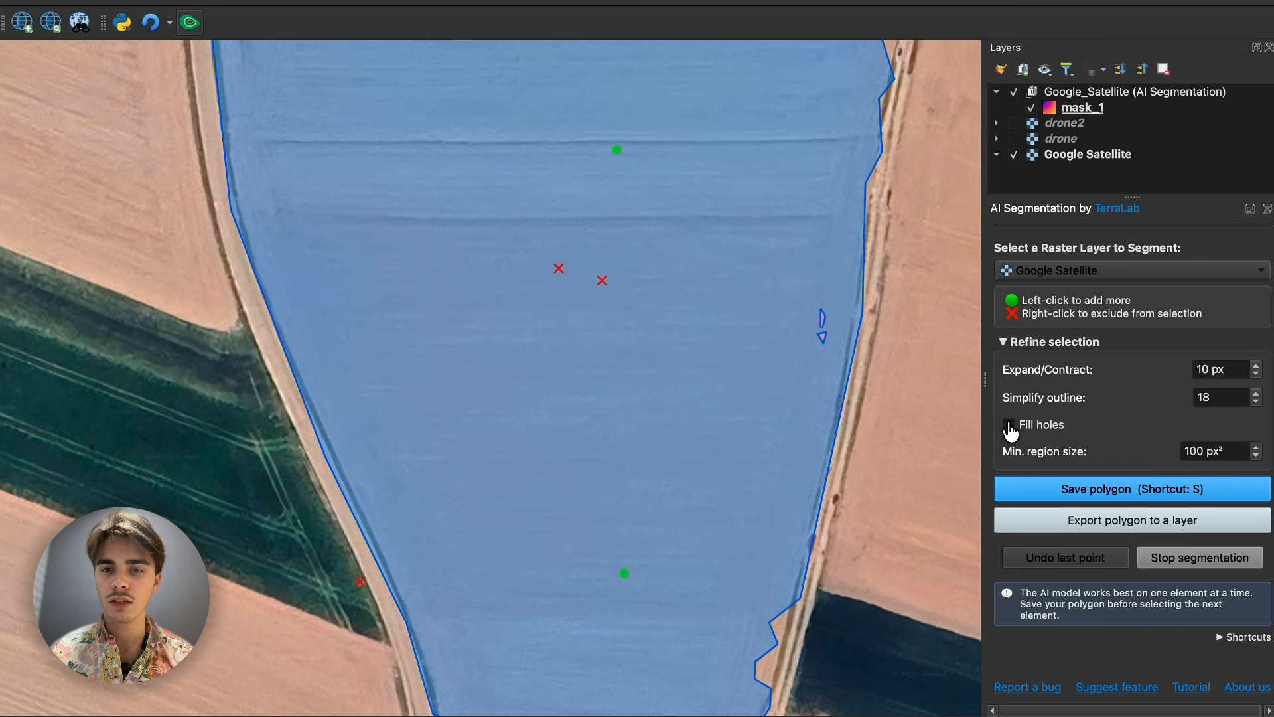
- Try the Fill holes option on the tapered field selection, and switch it off again
{"action": "left_click", "coordinate": [1010, 426]}
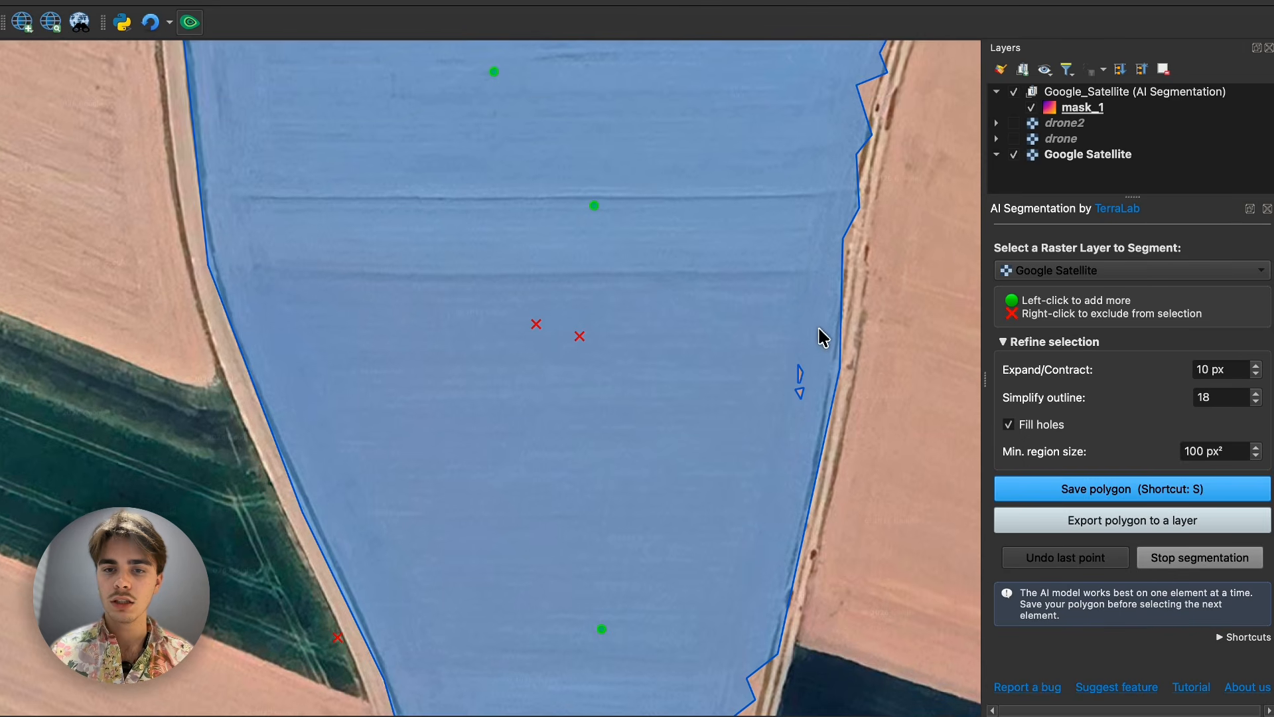
{"action": "left_click", "coordinate": [1192, 450]}
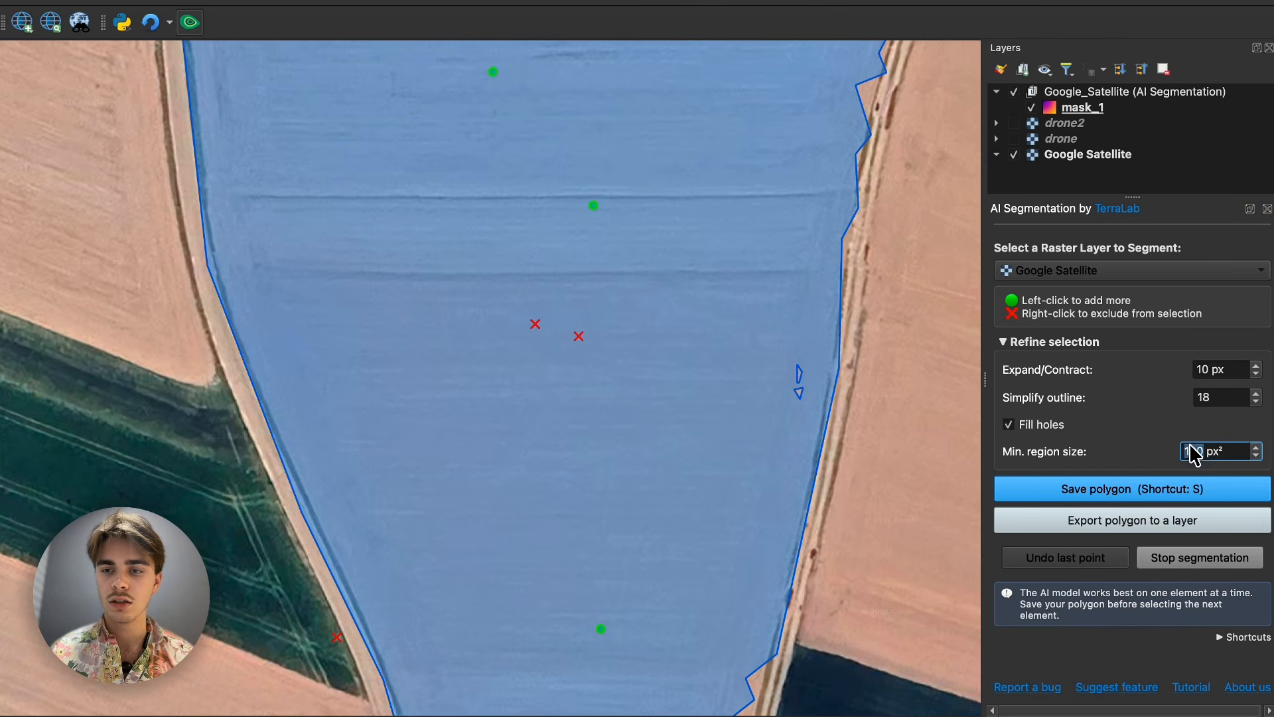
{"action": "left_click", "coordinate": [1064, 430]}
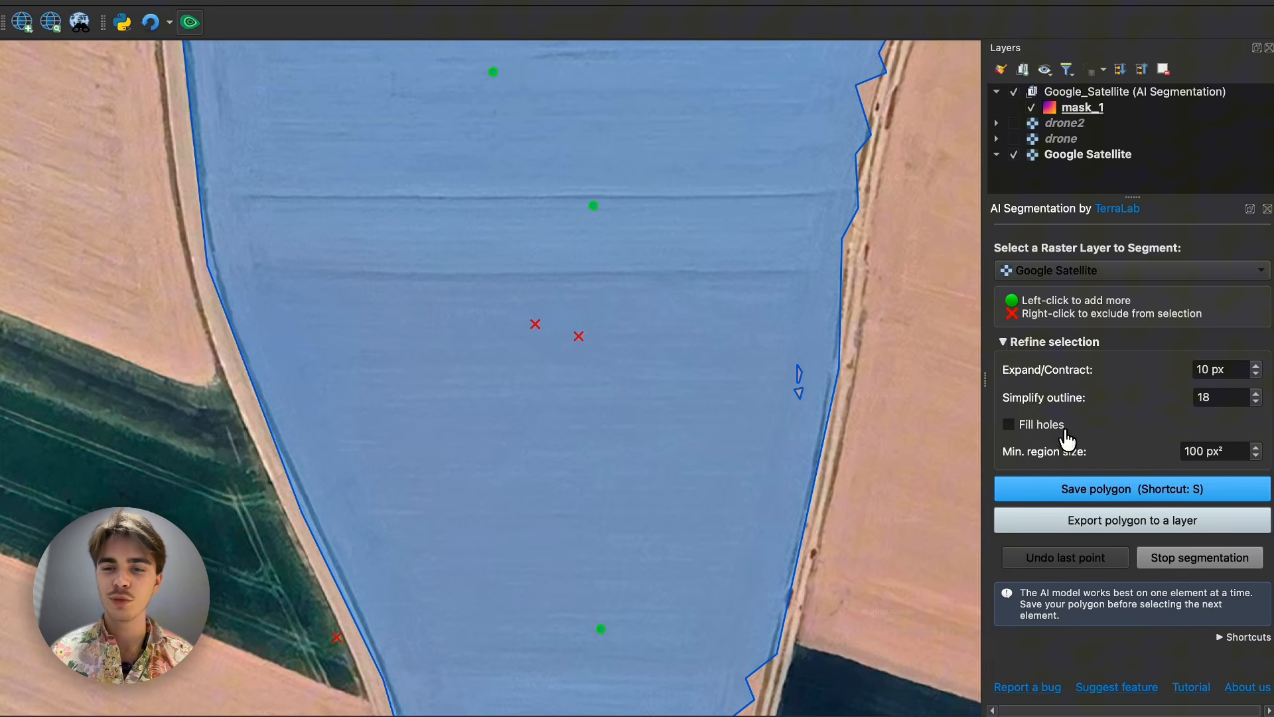
- Add an include point at the small gaps near the field's eastern edge and save the polygon
{"action": "left_click", "coordinate": [807, 377]}
{"action": "left_click_drag", "start_coordinate": [595, 292], "coordinate": [603, 356]}
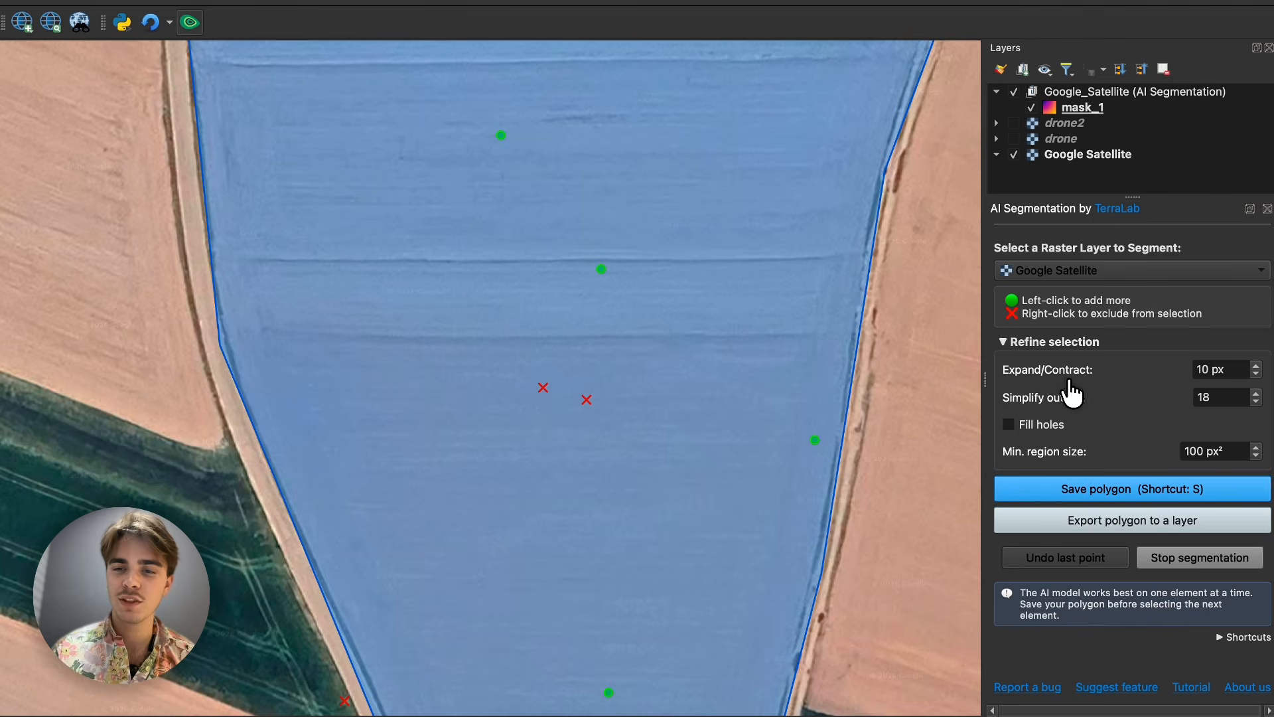
{"action": "scroll", "coordinate": [720, 304], "scroll_direction": "down", "scroll_amount": 2}
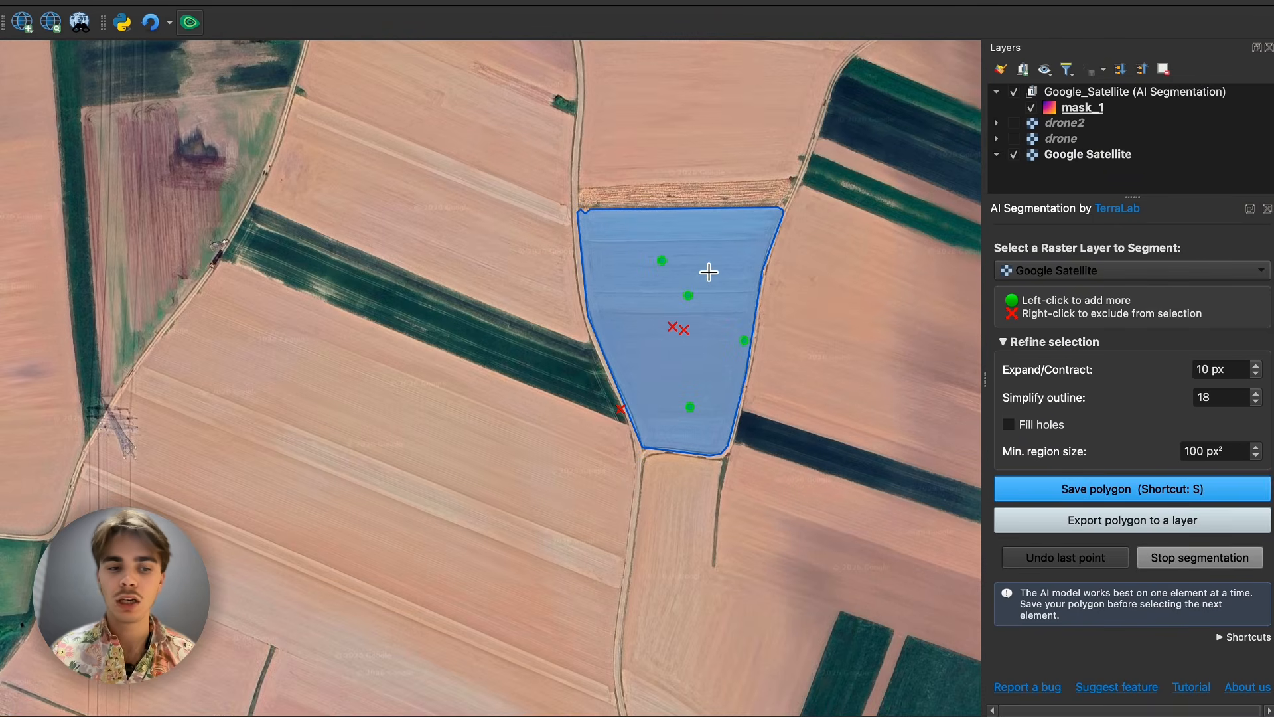
{"action": "left_click", "coordinate": [1090, 486]}
- Select the dark green field north of the saved polygon with one include point and set Expand/Contract to 2 px
{"action": "left_click_drag", "start_coordinate": [801, 211], "coordinate": [717, 393]}
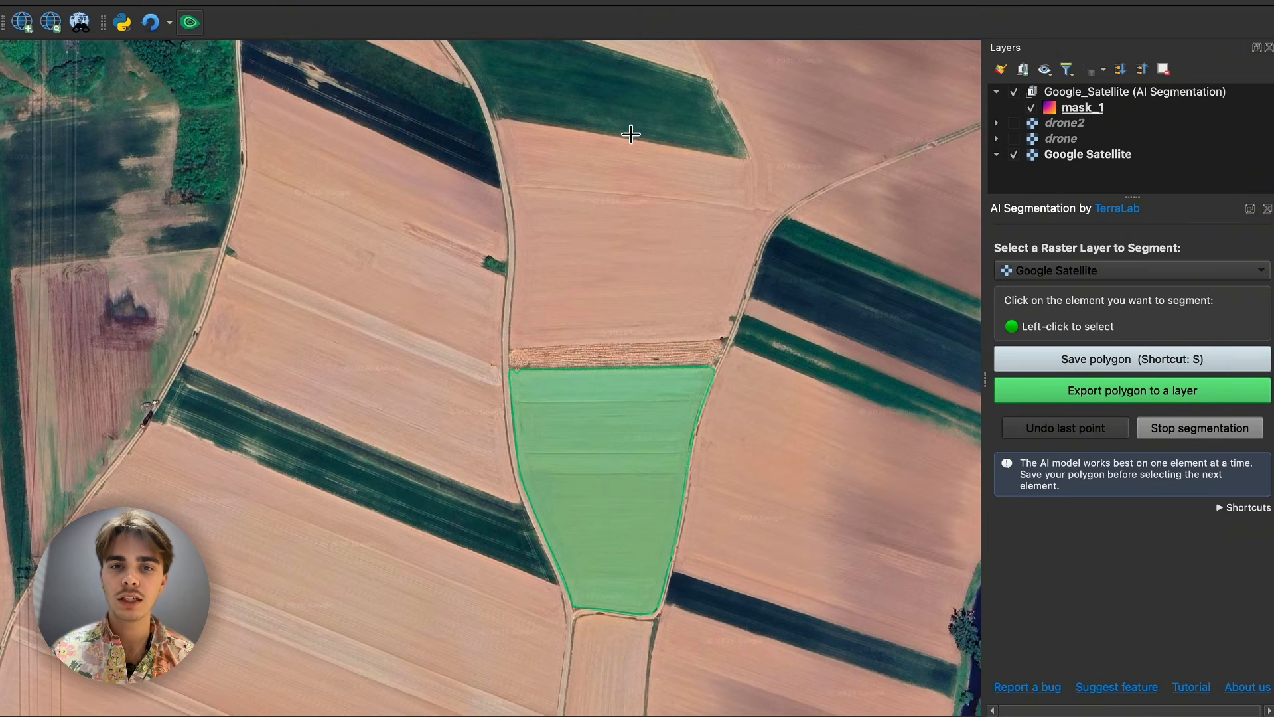
{"action": "left_click", "coordinate": [599, 79]}
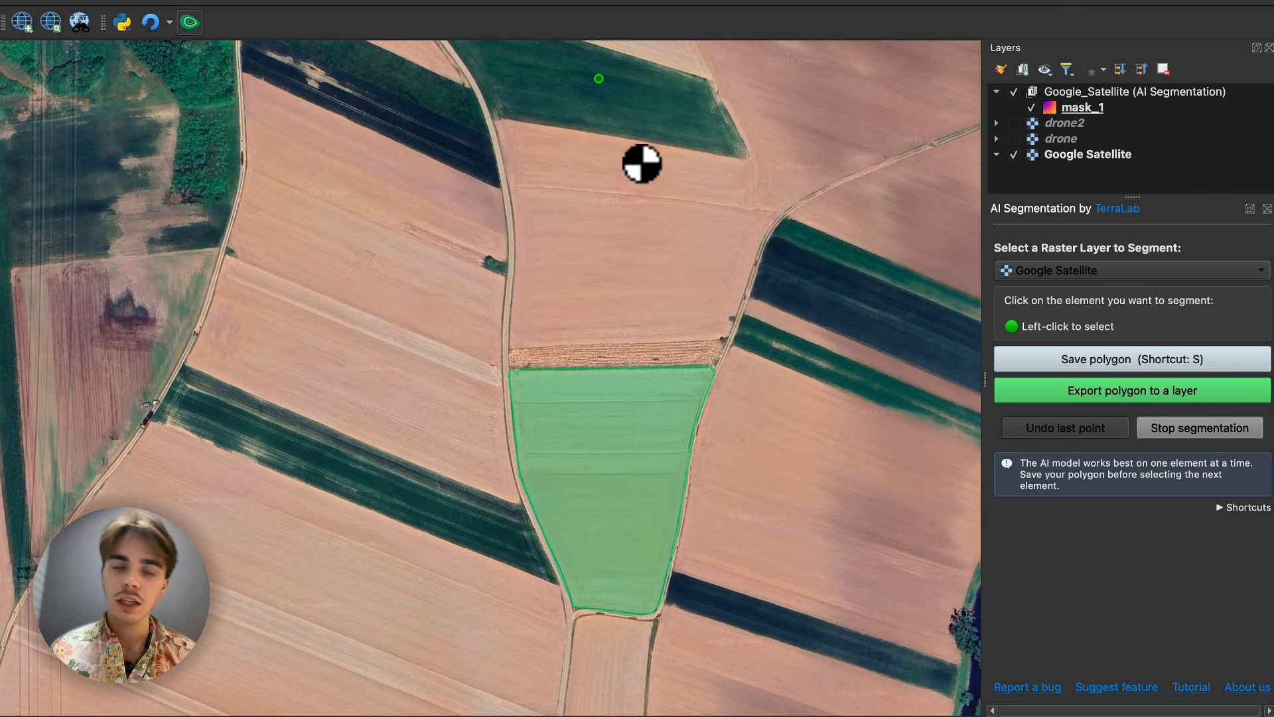
{"action": "left_click_drag", "start_coordinate": [613, 150], "coordinate": [631, 313]}
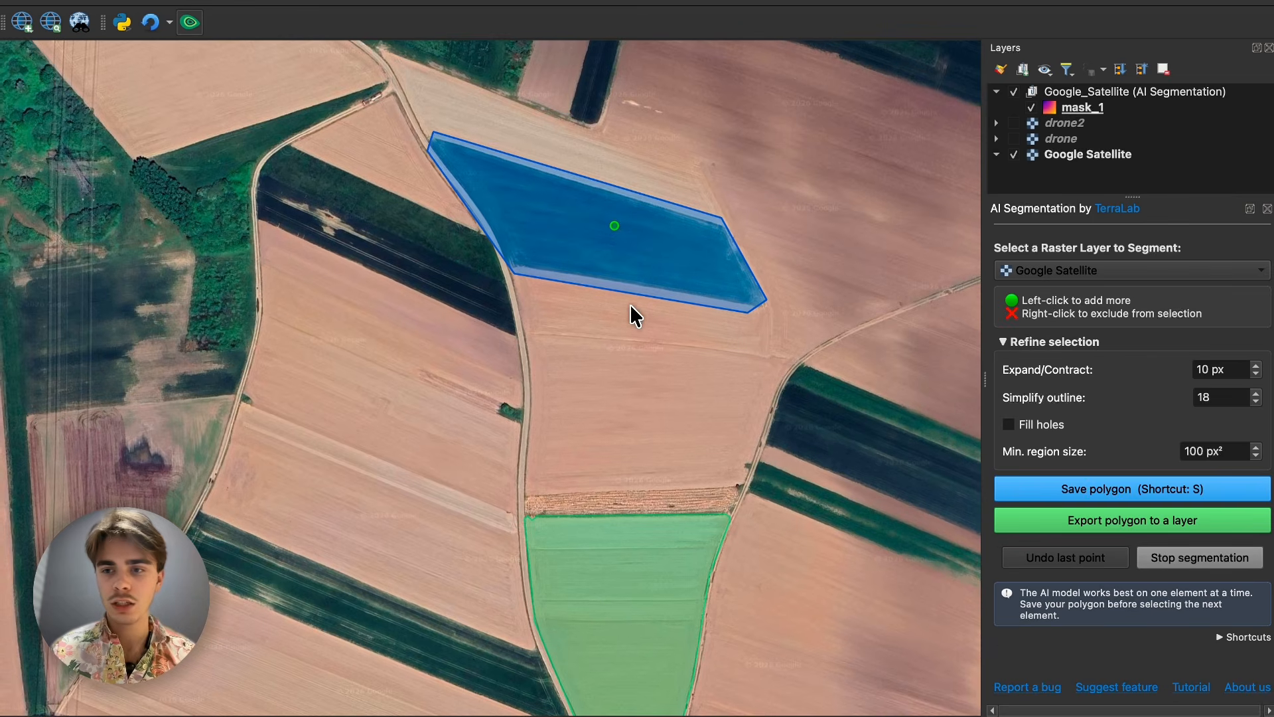
{"action": "left_click", "coordinate": [1256, 374]}
{"action": "left_click", "coordinate": [1256, 373]}
{"action": "left_click", "coordinate": [1256, 374]}
{"action": "left_click", "coordinate": [1256, 373]}
{"action": "left_click", "coordinate": [1257, 374]}
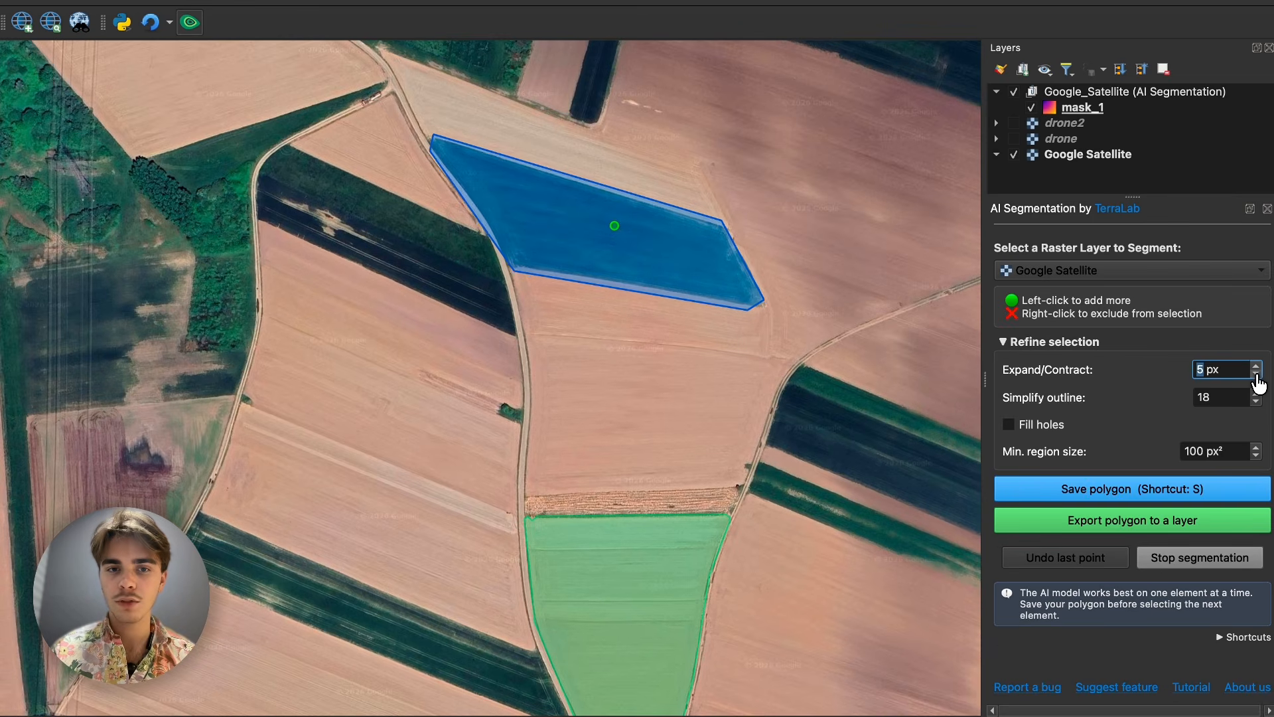
{"action": "left_click", "coordinate": [1256, 374]}
{"action": "left_click", "coordinate": [1256, 373]}
{"action": "left_click", "coordinate": [1257, 374]}
- Set Simplify outline to 5 for the dark green field selection
{"action": "left_click", "coordinate": [1256, 401]}
{"action": "left_click", "coordinate": [1257, 401]}
{"action": "left_click", "coordinate": [1256, 401]}
{"action": "left_click", "coordinate": [1256, 401]}
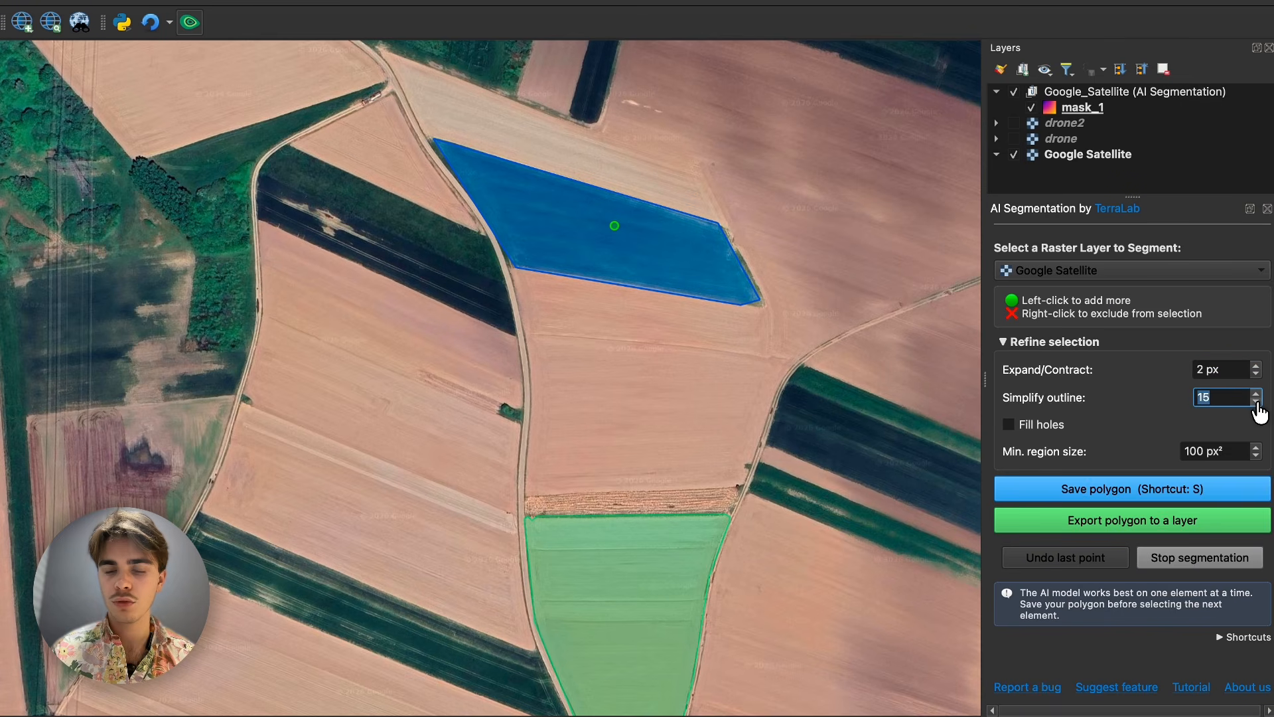
{"action": "left_click", "coordinate": [1257, 401]}
{"action": "left_click", "coordinate": [1256, 401]}
{"action": "left_click", "coordinate": [1257, 401]}
{"action": "left_click", "coordinate": [1257, 400]}
{"action": "left_click", "coordinate": [1256, 401]}
{"action": "left_click", "coordinate": [1256, 400]}
{"action": "left_click", "coordinate": [1257, 401]}
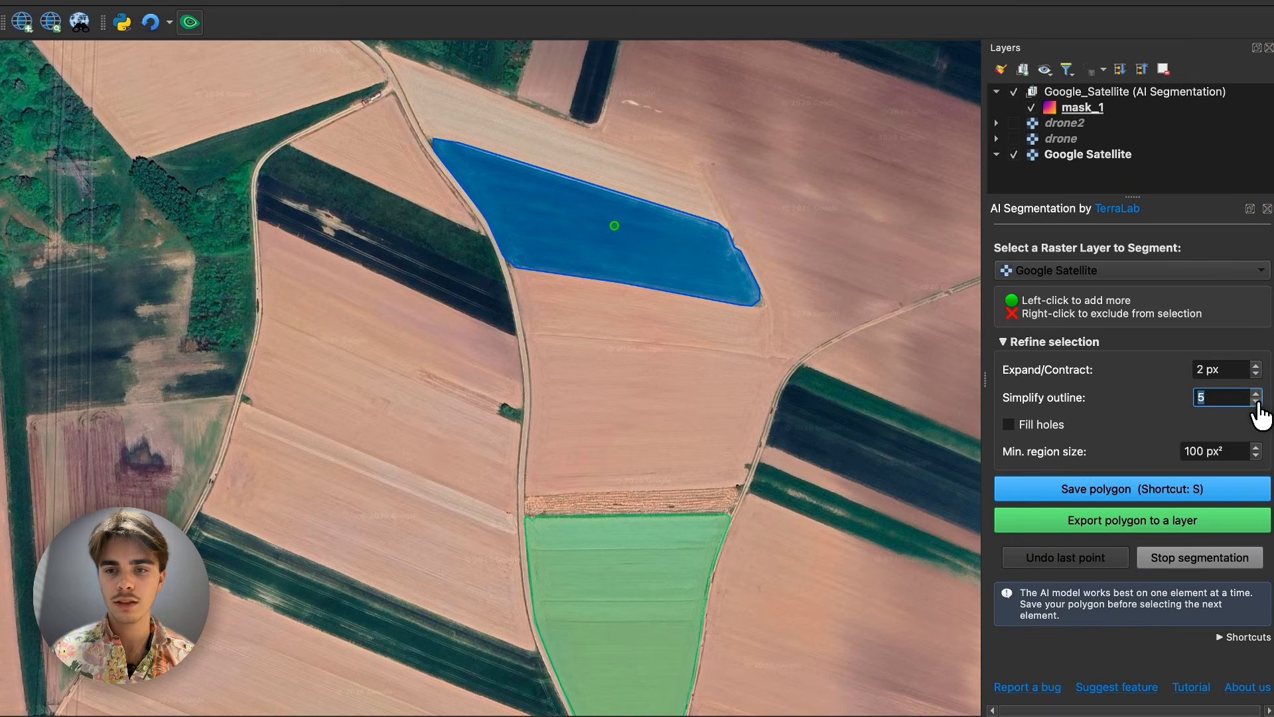
- Save the dark green field's polygon and export both field polygons to a layer, selecting the exported layer
{"action": "left_click", "coordinate": [1155, 482]}
{"action": "left_click", "coordinate": [1125, 391]}
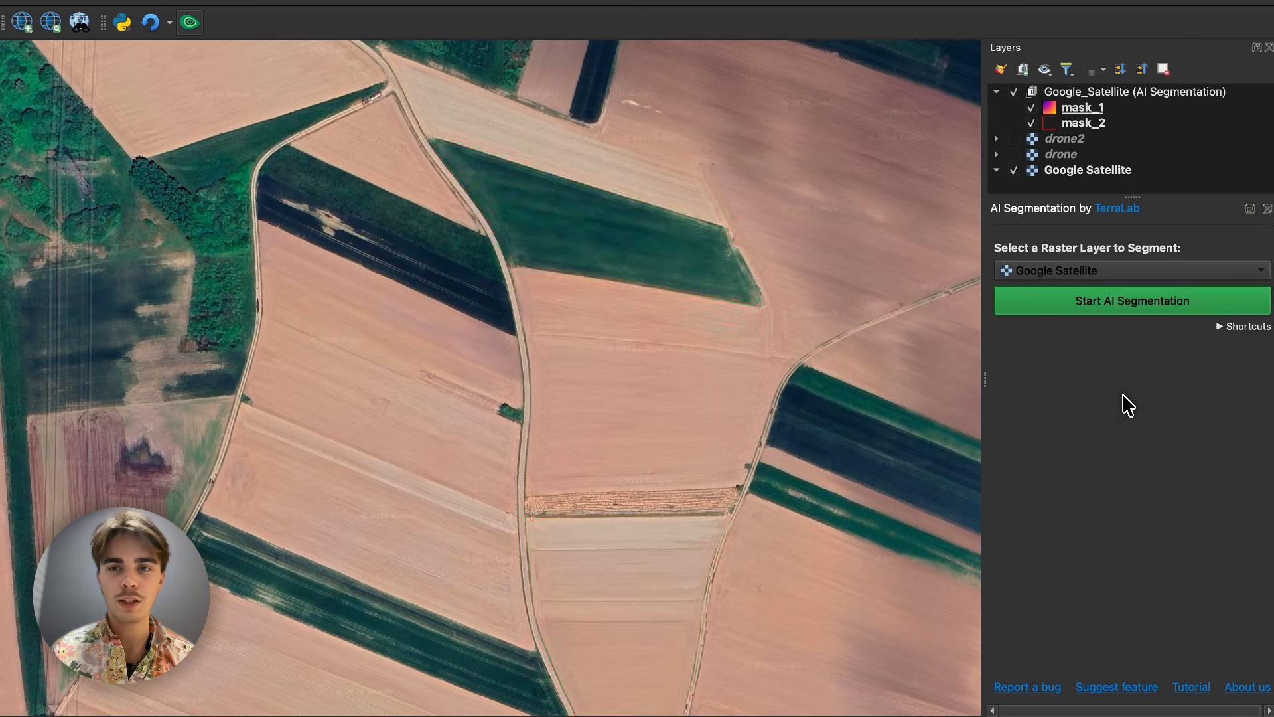
{"action": "left_click", "coordinate": [1054, 124]}
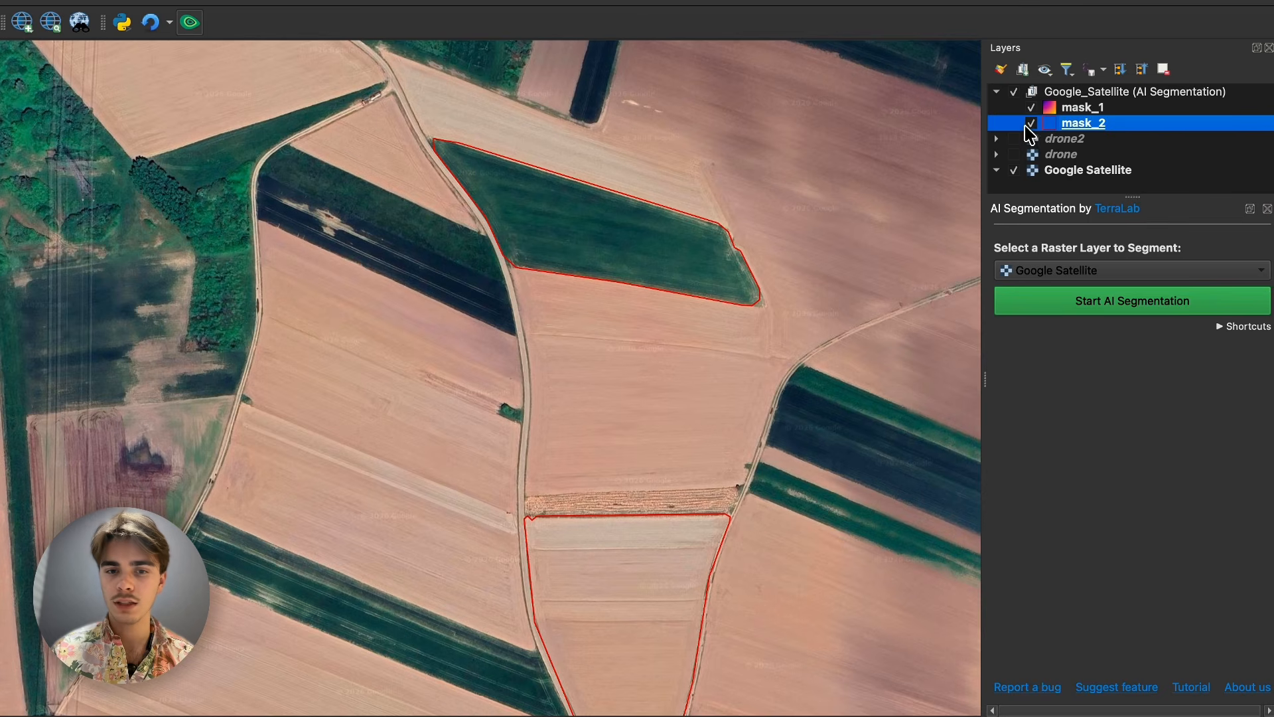
- Toggle the visibility of the mask_2 layer to compare its outlines with the imagery, leaving it hidden
{"action": "left_click", "coordinate": [1027, 125]}
{"action": "left_click", "coordinate": [1027, 125]}
{"action": "left_click", "coordinate": [1027, 125]}
{"action": "left_click", "coordinate": [1027, 125]}
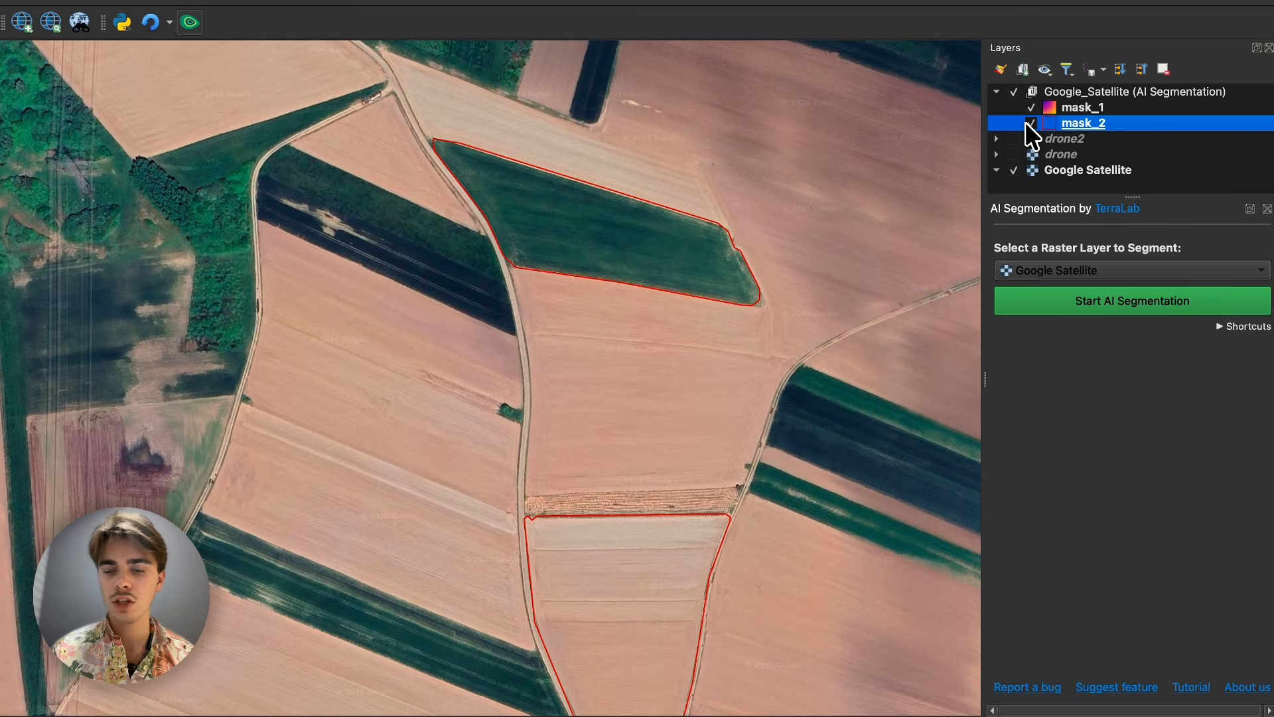
{"action": "left_click", "coordinate": [1031, 125]}
- Choose drone2 as the raster layer to segment and make the drone and drone2 layers visible
{"action": "left_click", "coordinate": [1053, 270]}
{"action": "left_click", "coordinate": [1048, 248]}
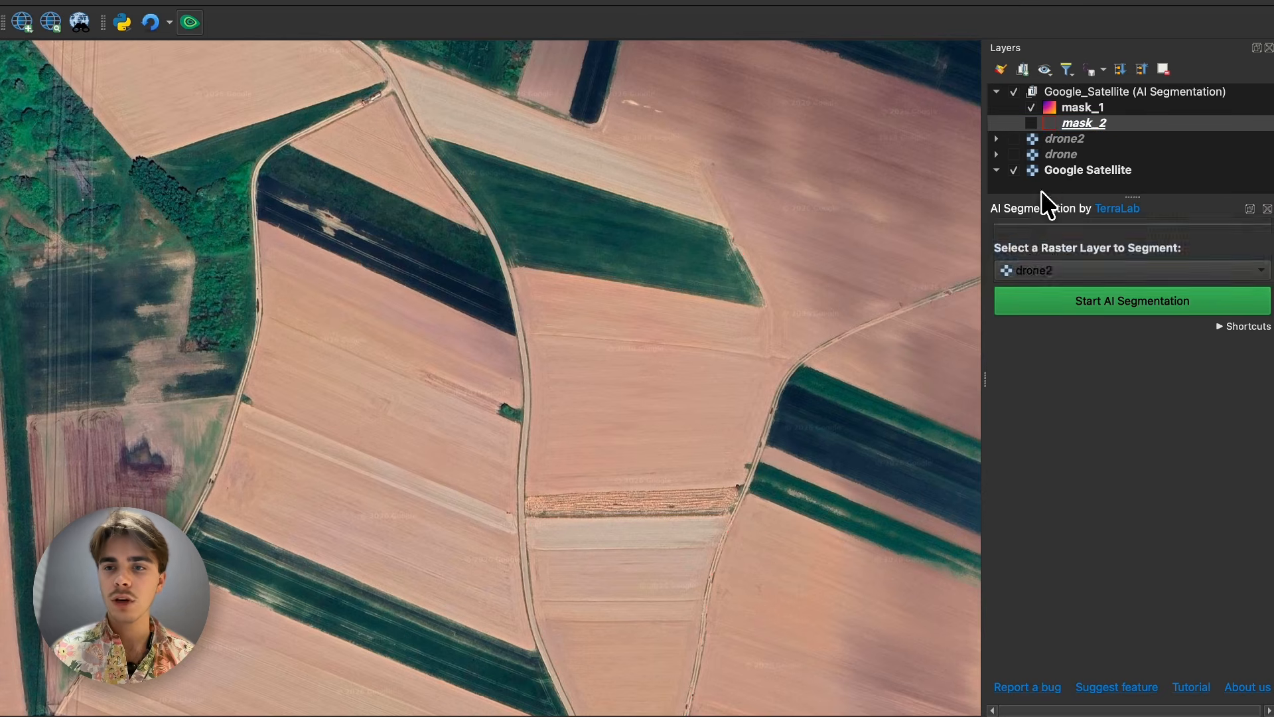
{"action": "left_click", "coordinate": [1065, 157]}
{"action": "left_click", "coordinate": [1014, 154]}
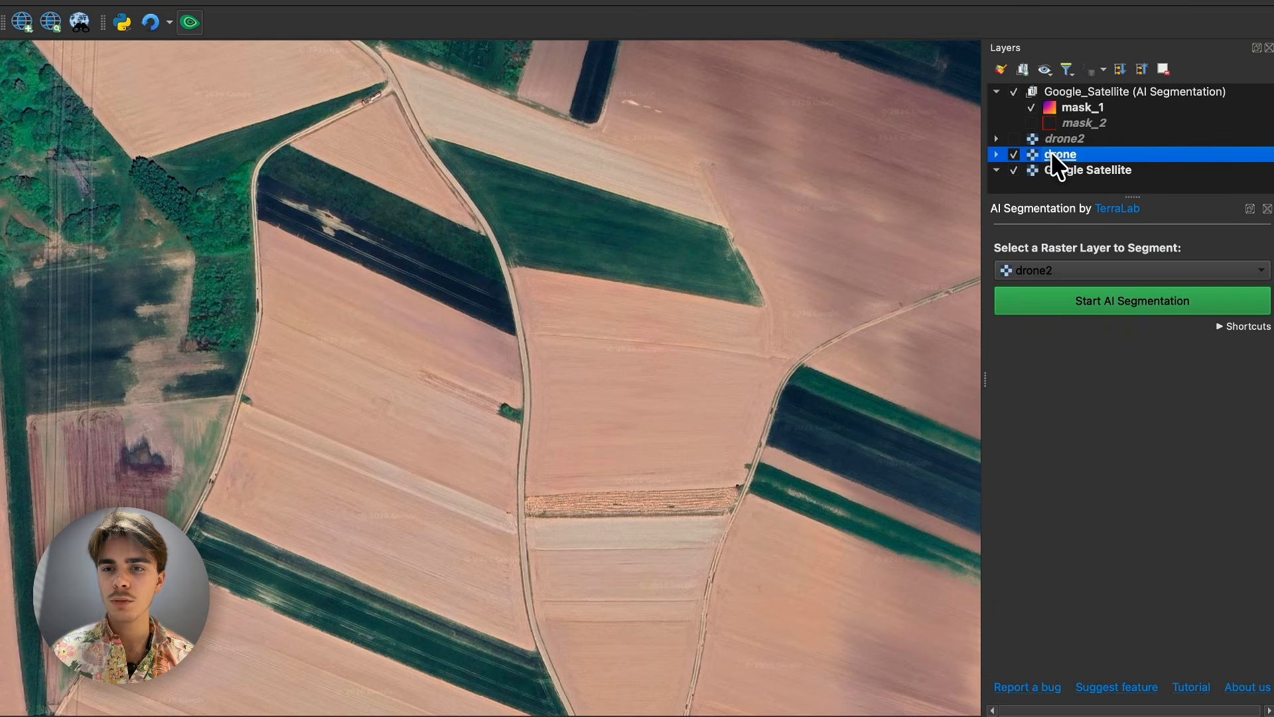
{"action": "left_click", "coordinate": [1058, 139]}
{"action": "left_click", "coordinate": [1014, 139]}
- Zoom the map to the extent of the drone2 layer and view its surroundings
{"action": "right_click", "coordinate": [1047, 141]}
{"action": "left_click", "coordinate": [1043, 151]}
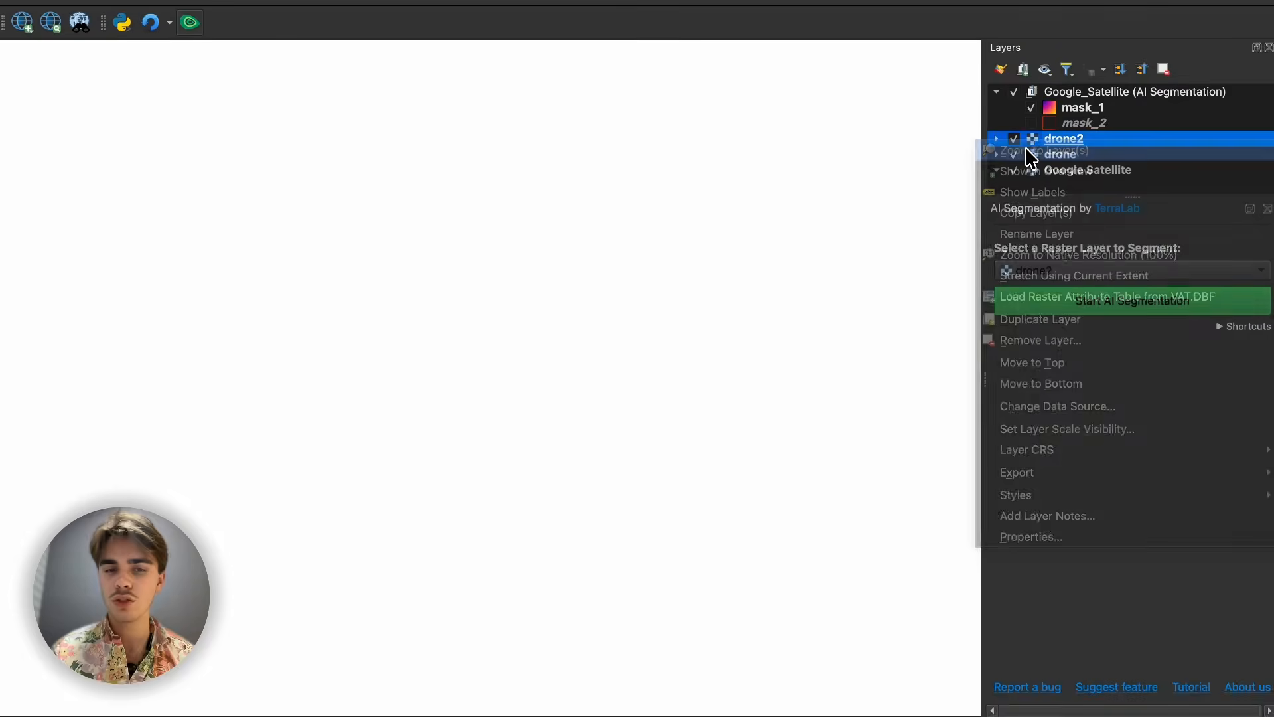
{"action": "scroll", "coordinate": [442, 270], "scroll_direction": "up", "scroll_amount": 4}
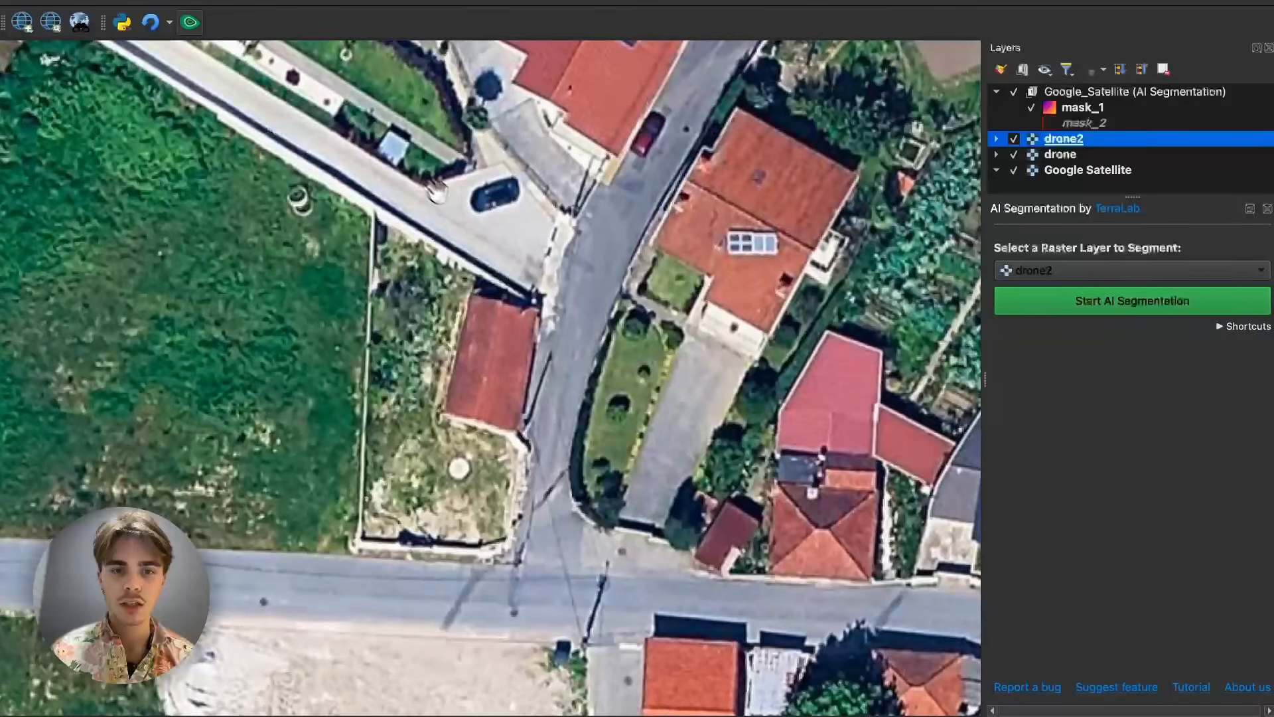
{"action": "scroll", "coordinate": [763, 199], "scroll_direction": "down", "scroll_amount": 4}
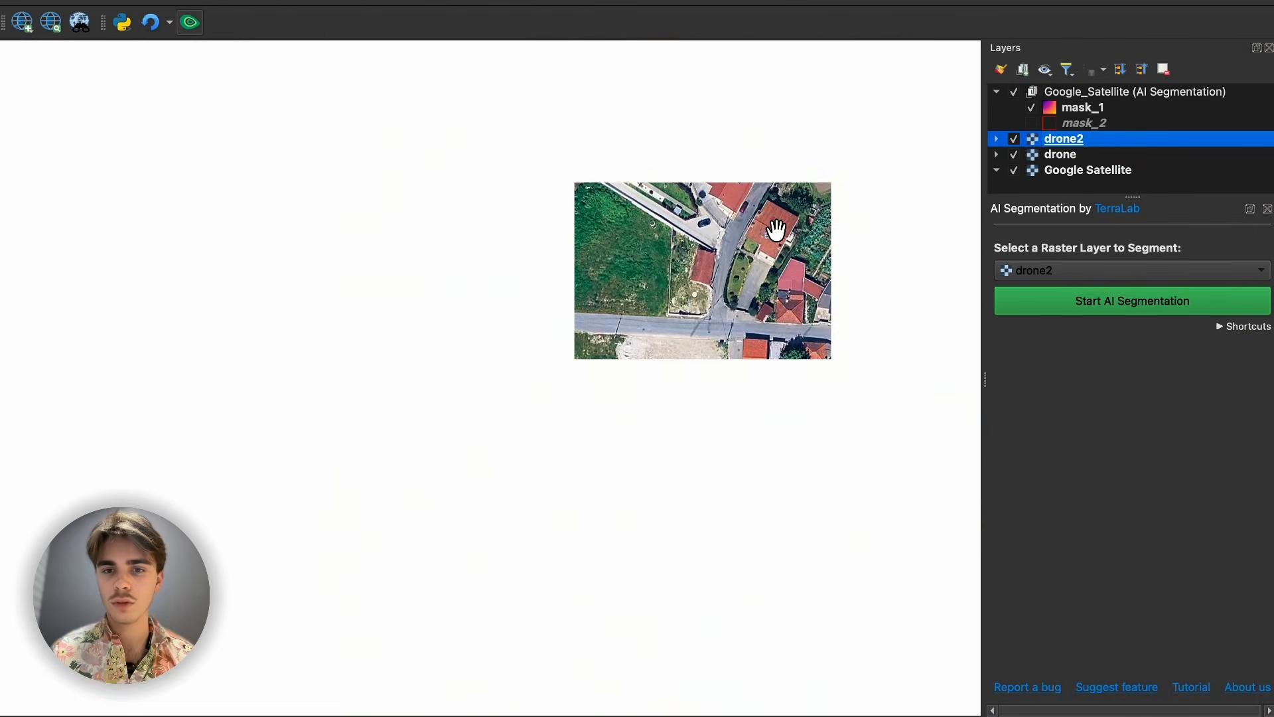
- Toggle the visibility of the Google Satellite layer to compare it with the drone imagery, leaving it hidden
{"action": "left_click", "coordinate": [1014, 169]}
{"action": "left_click", "coordinate": [1014, 170]}
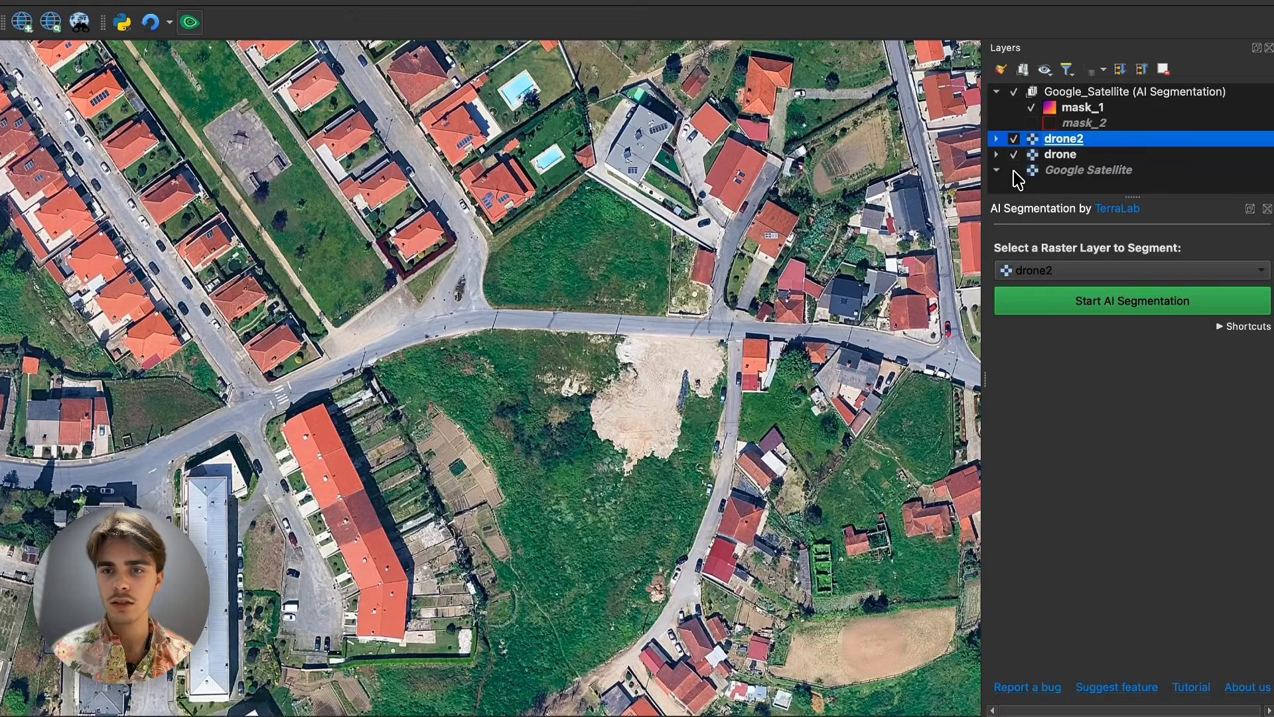
{"action": "left_click", "coordinate": [1014, 170]}
- Zoom to the drone2 layer, start AI segmentation on it and select the small grey roof beside the blue parasol
{"action": "right_click", "coordinate": [1056, 138]}
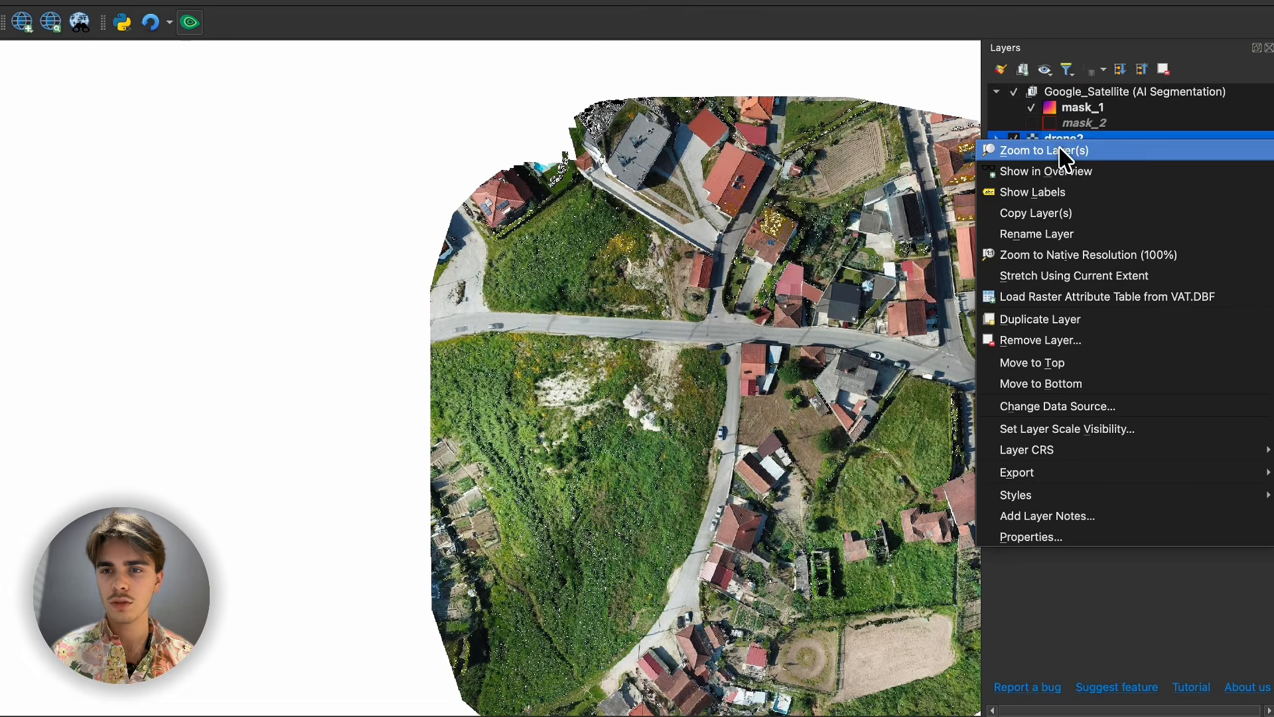
{"action": "left_click", "coordinate": [1029, 146]}
{"action": "scroll", "coordinate": [482, 278], "scroll_direction": "up", "scroll_amount": 2}
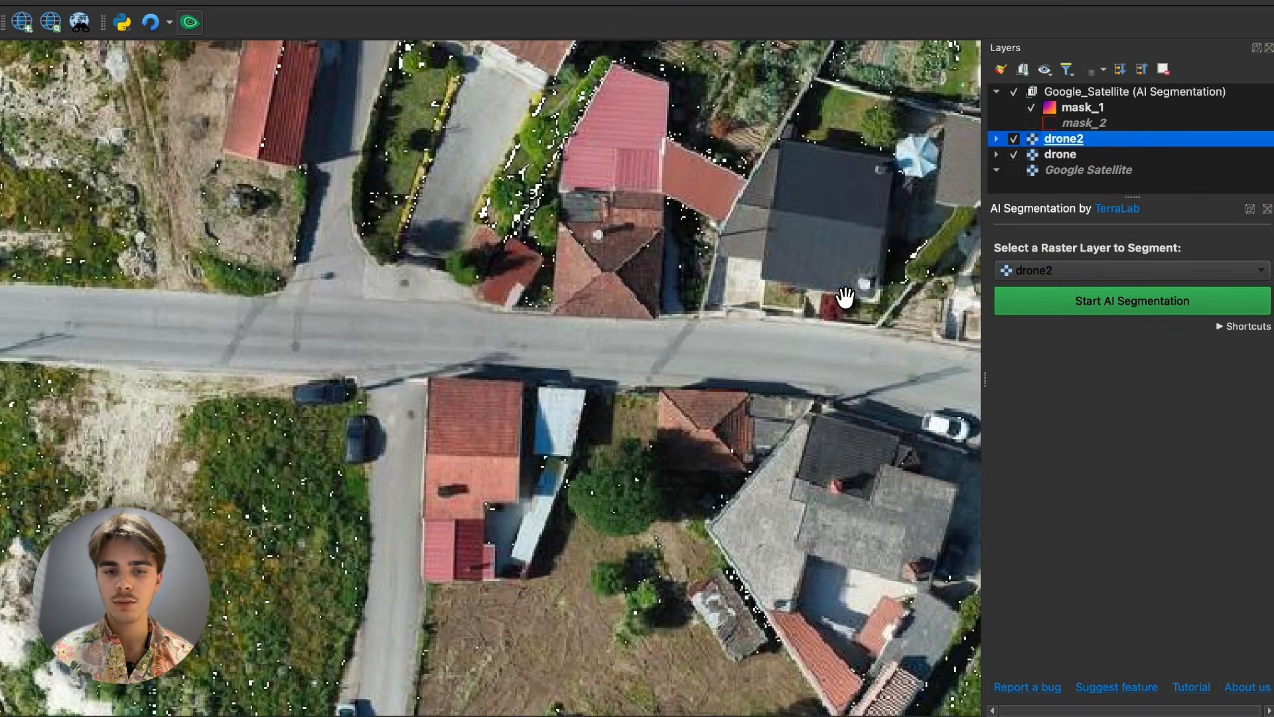
{"action": "scroll", "coordinate": [853, 276], "scroll_direction": "up", "scroll_amount": 5}
{"action": "scroll", "coordinate": [747, 393], "scroll_direction": "down", "scroll_amount": 5}
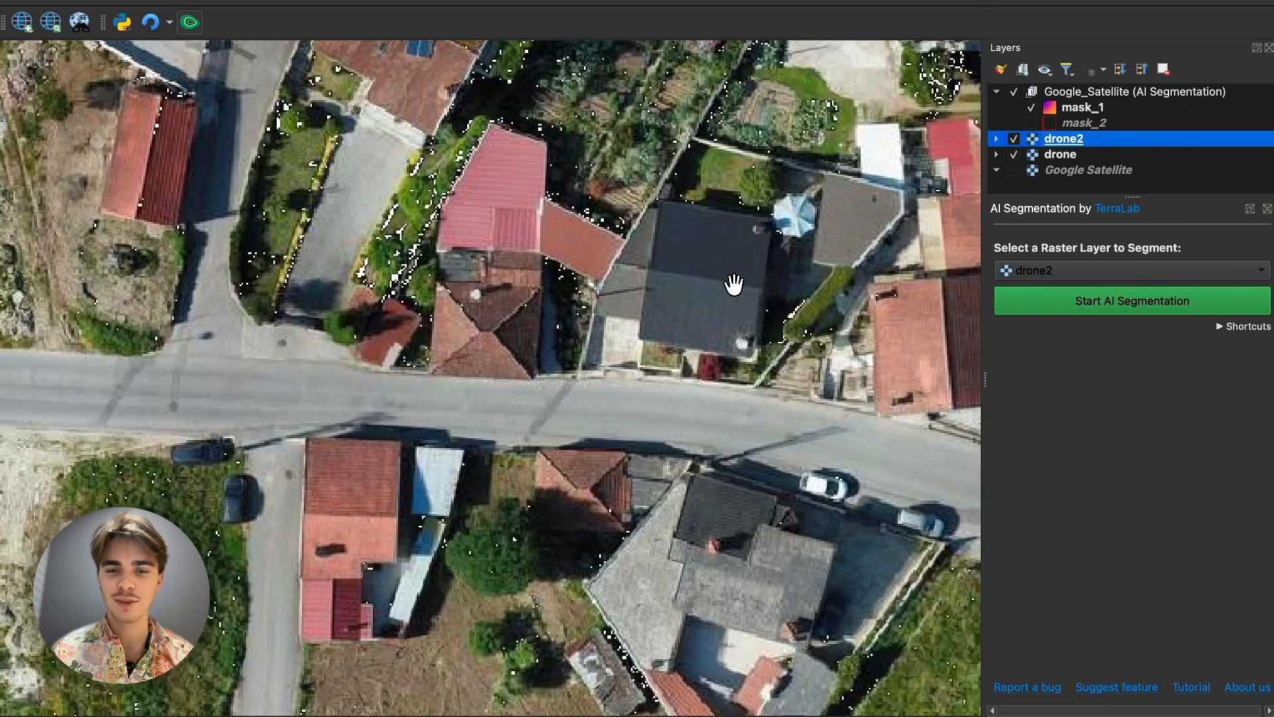
{"action": "left_click_drag", "start_coordinate": [734, 284], "coordinate": [647, 383]}
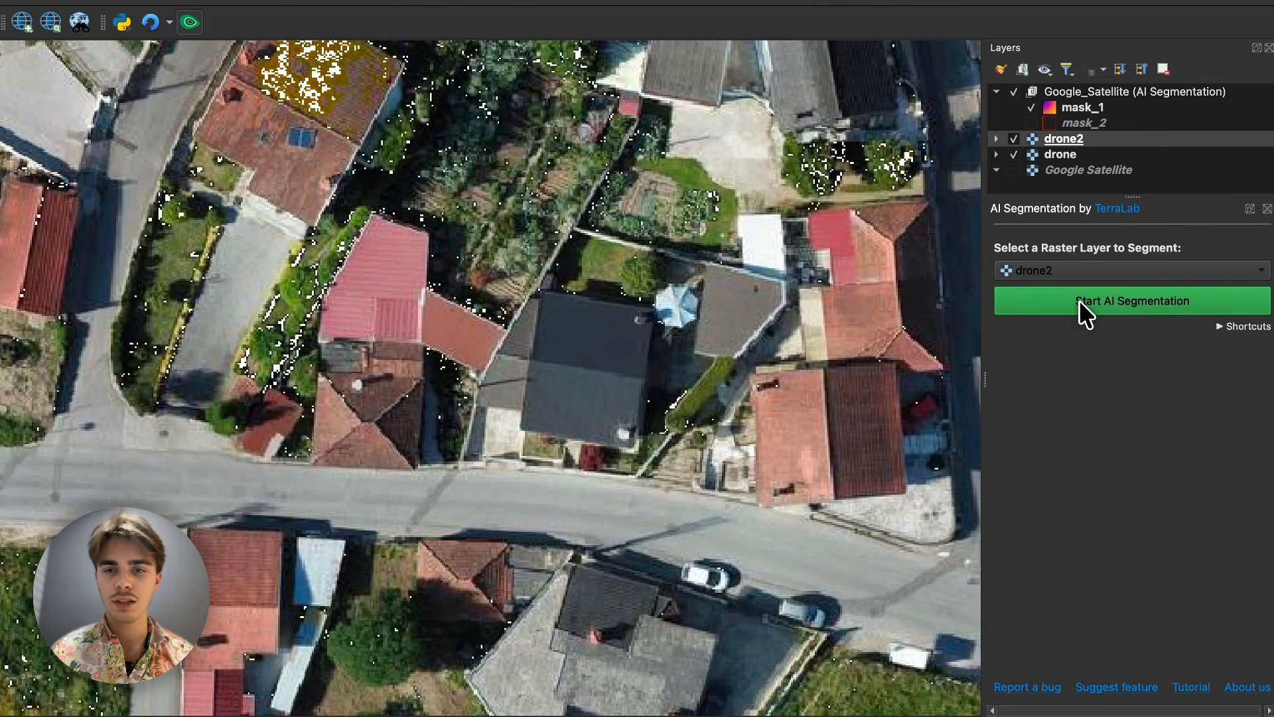
{"action": "left_click", "coordinate": [1079, 300]}
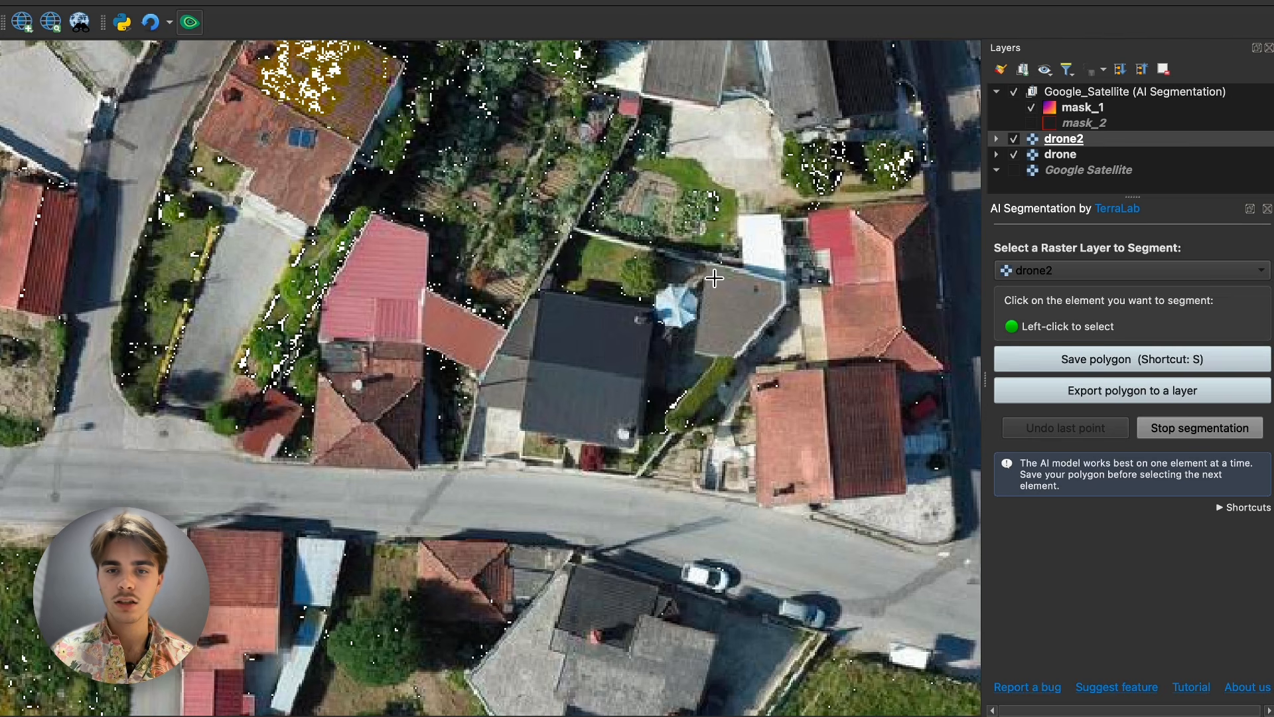
{"action": "left_click", "coordinate": [738, 316]}
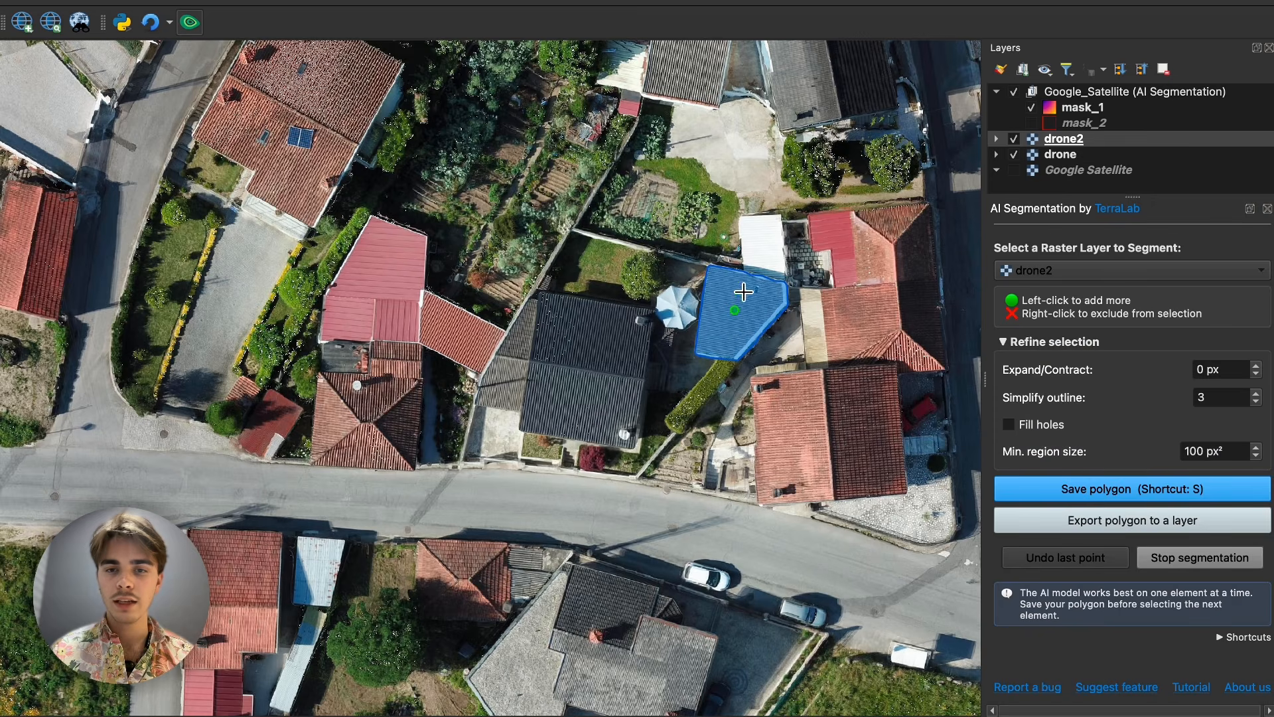
- Refine the grey roof selection with a simplify outline value of 9 and an expansion of 2 px
{"action": "scroll", "coordinate": [754, 287], "scroll_direction": "up", "scroll_amount": 2}
{"action": "left_click", "coordinate": [1256, 393]}
{"action": "left_click", "coordinate": [1256, 392]}
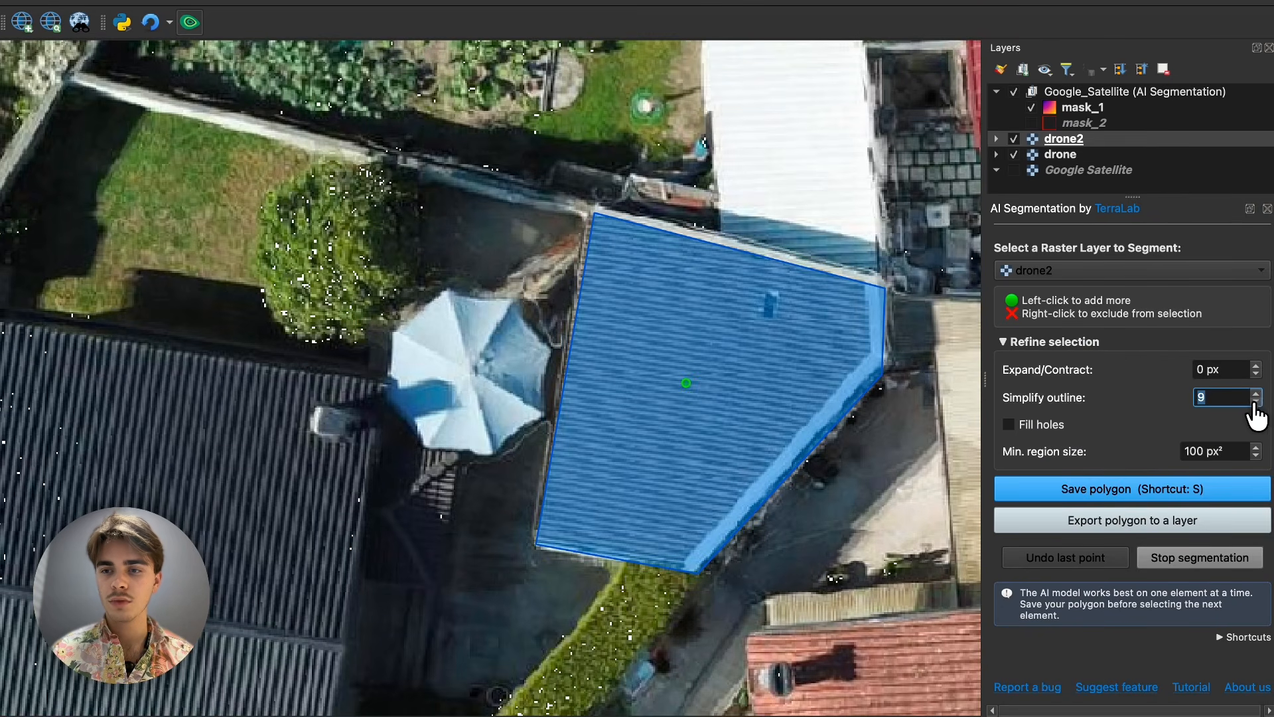
{"action": "left_click", "coordinate": [1256, 365]}
{"action": "left_click", "coordinate": [1256, 365]}
{"action": "left_click", "coordinate": [1256, 365]}
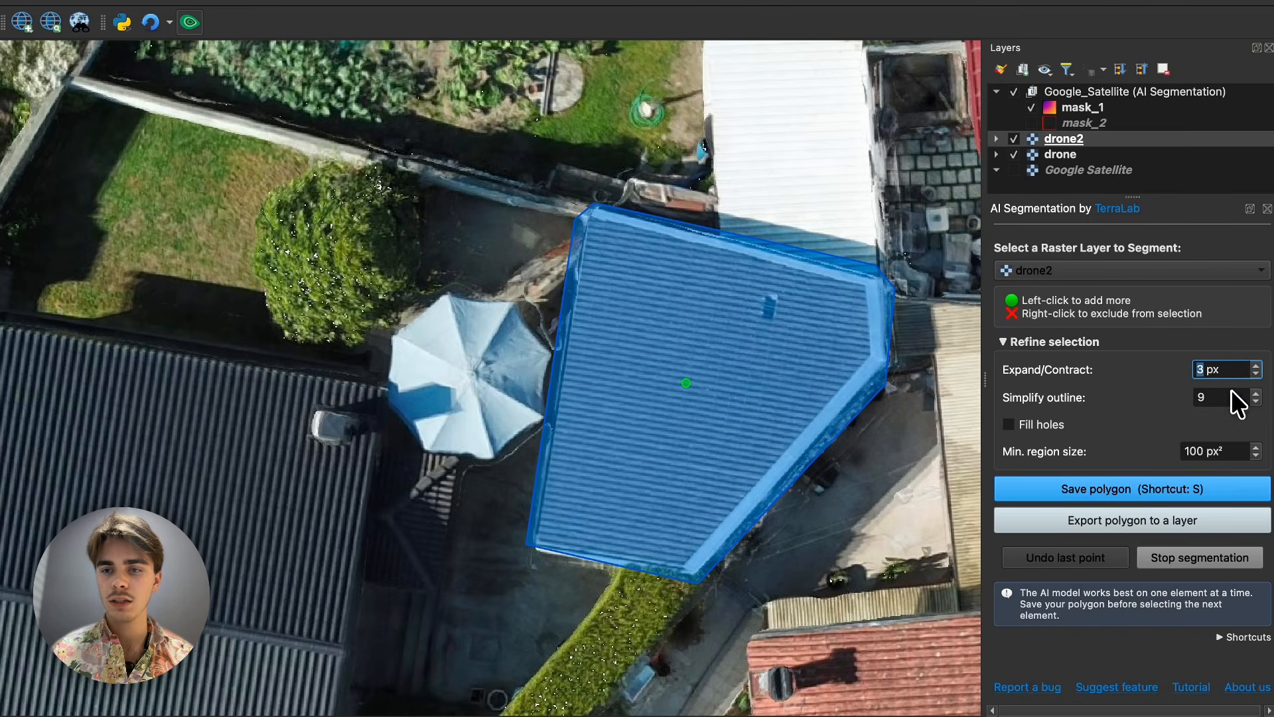
{"action": "left_click", "coordinate": [1256, 374]}
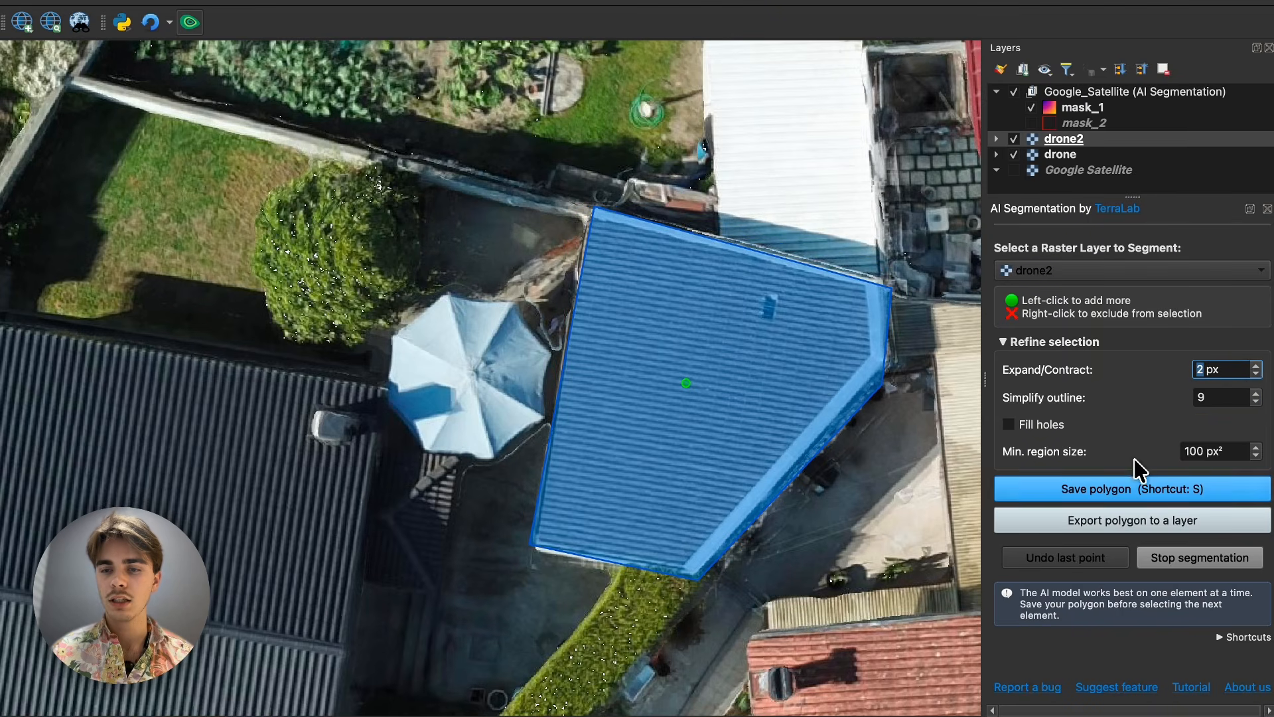
- Save the grey roof's polygon and export it to a layer
{"action": "left_click", "coordinate": [1132, 486]}
{"action": "left_click", "coordinate": [1129, 388]}
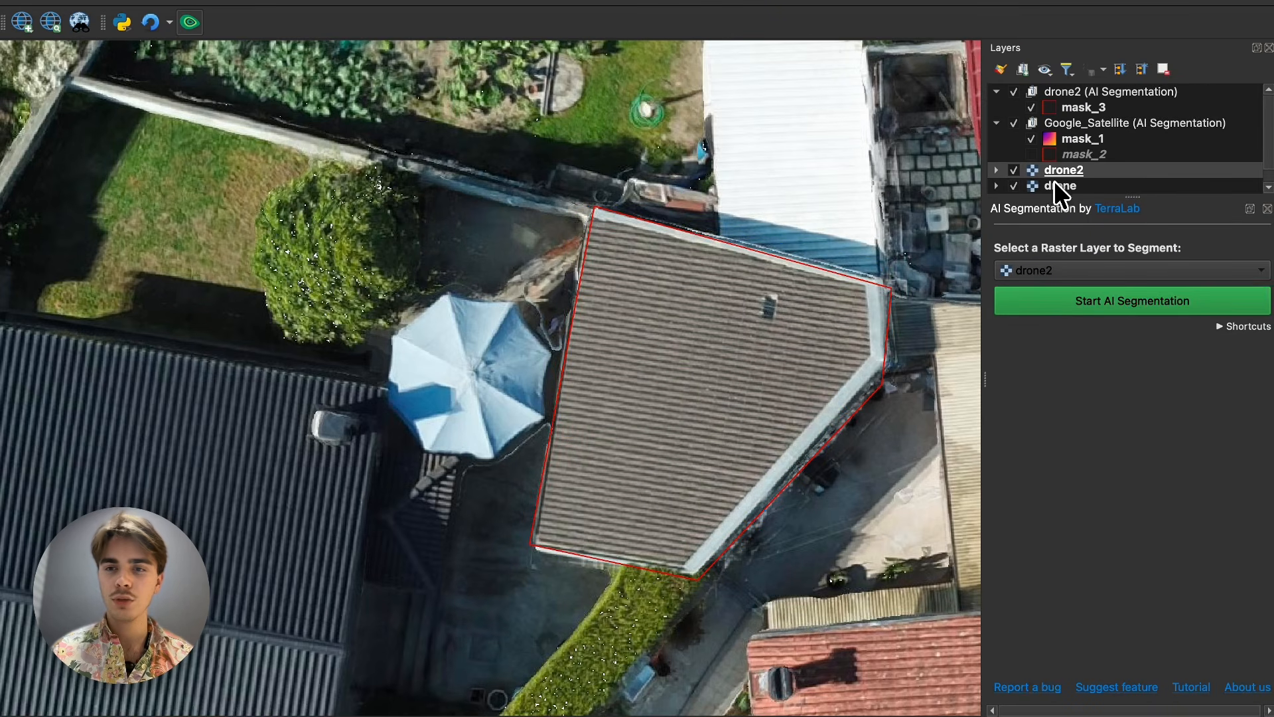
- Toggle the visibility of the mask_3 layer to compare the roof outline with the drone imagery, leaving it visible
{"action": "scroll", "coordinate": [1062, 165], "scroll_direction": "down", "scroll_amount": 1}
{"action": "scroll", "coordinate": [1074, 144], "scroll_direction": "up", "scroll_amount": 1}
{"action": "left_click", "coordinate": [1031, 107]}
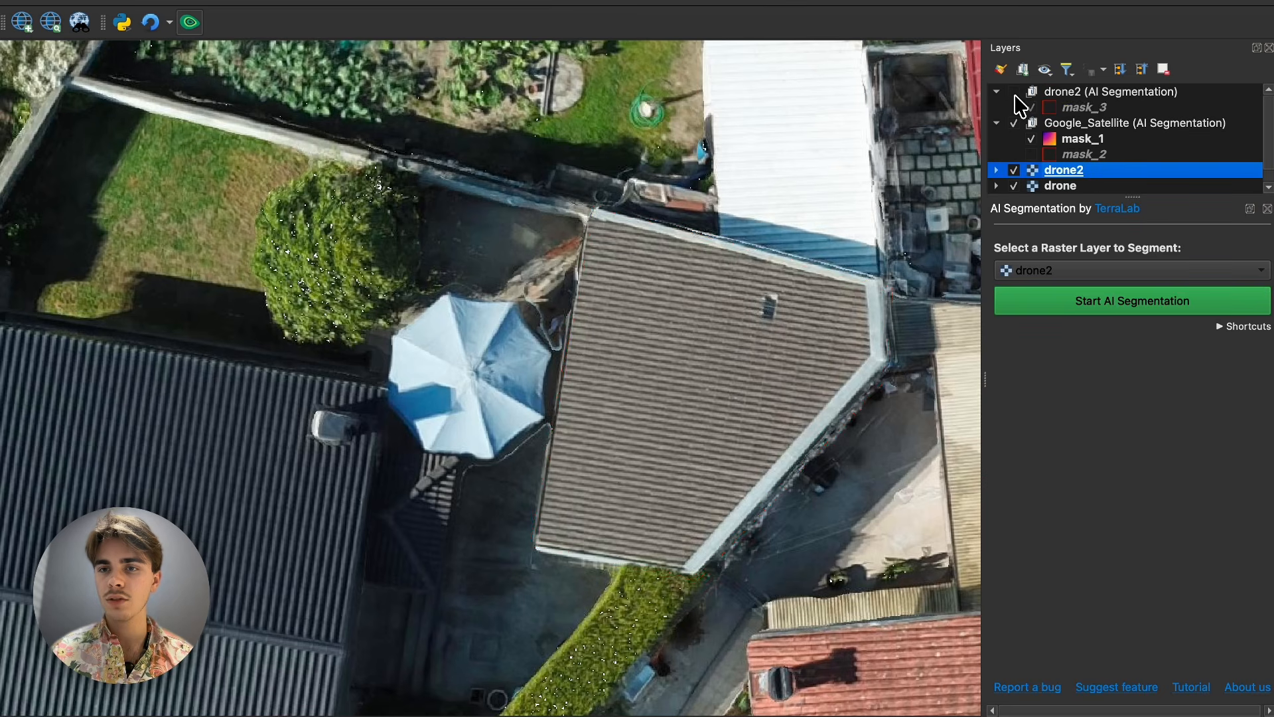
{"action": "scroll", "coordinate": [658, 280], "scroll_direction": "down", "scroll_amount": 1}
{"action": "scroll", "coordinate": [658, 281], "scroll_direction": "down", "scroll_amount": 1}
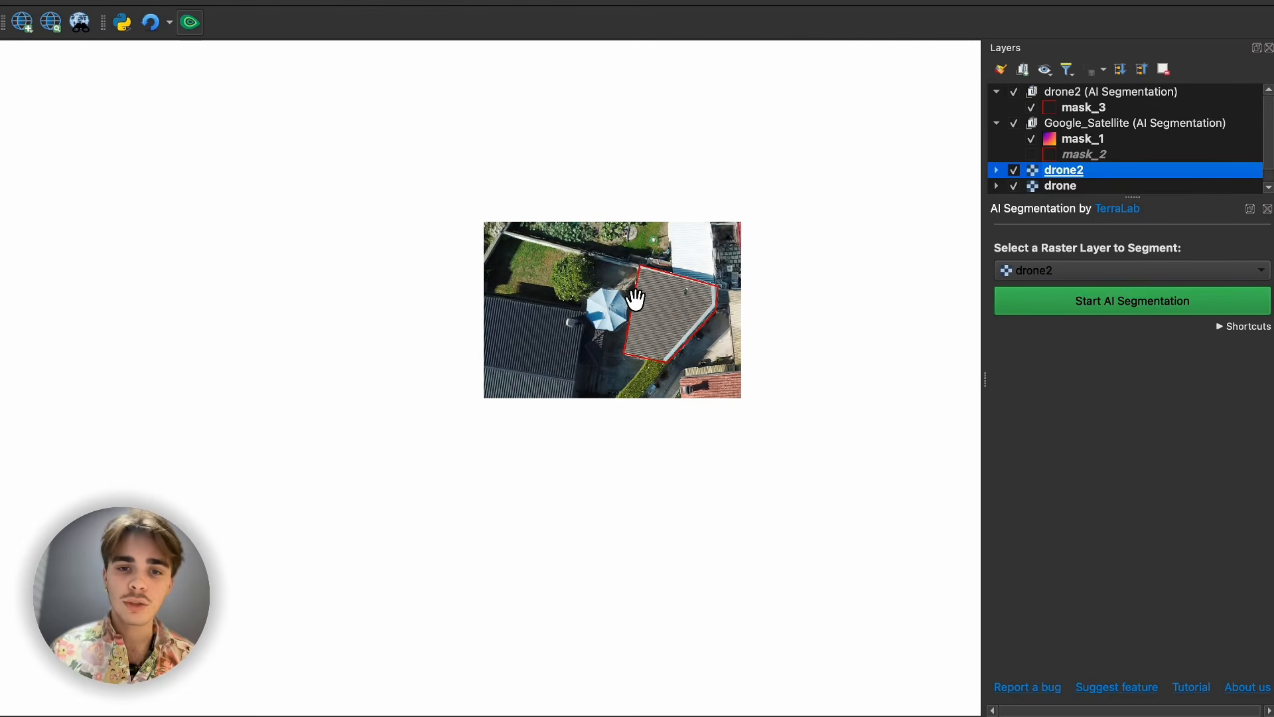
- Open the attribute table of the mask_3 layer and move its window to the middle of the map
{"action": "left_click", "coordinate": [1082, 154]}
{"action": "left_click", "coordinate": [1081, 107]}
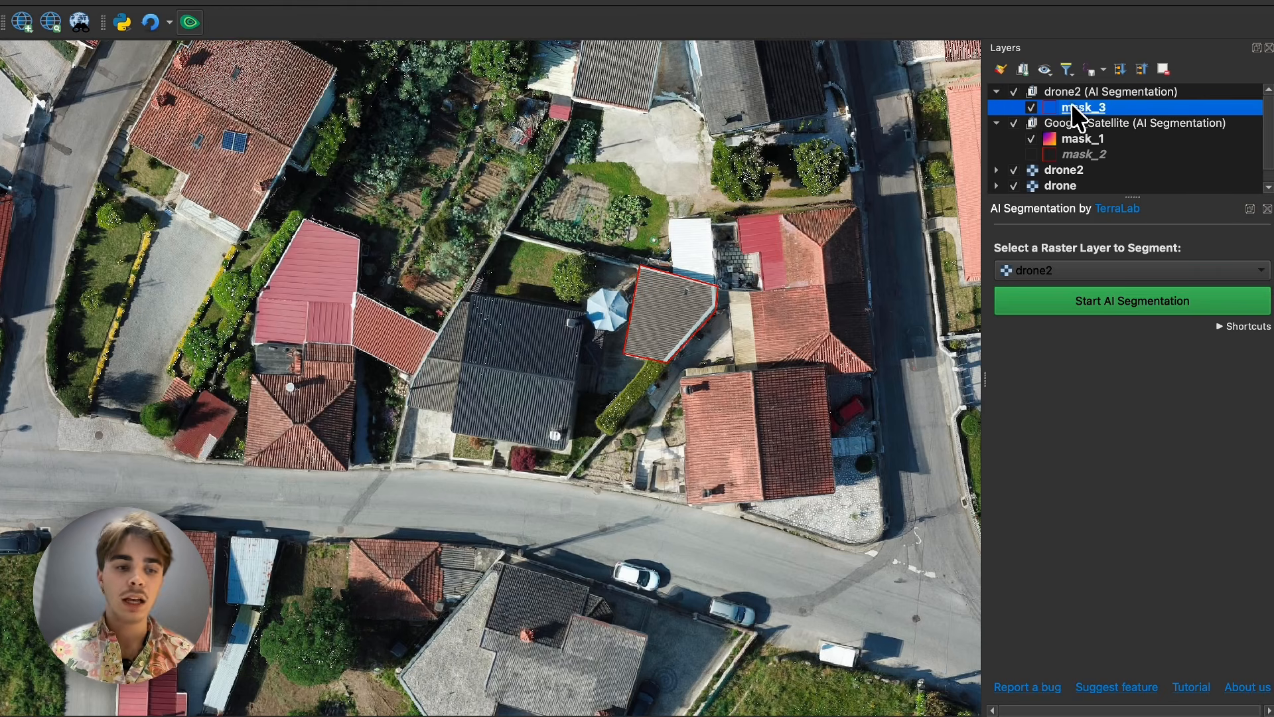
{"action": "right_click", "coordinate": [1078, 110]}
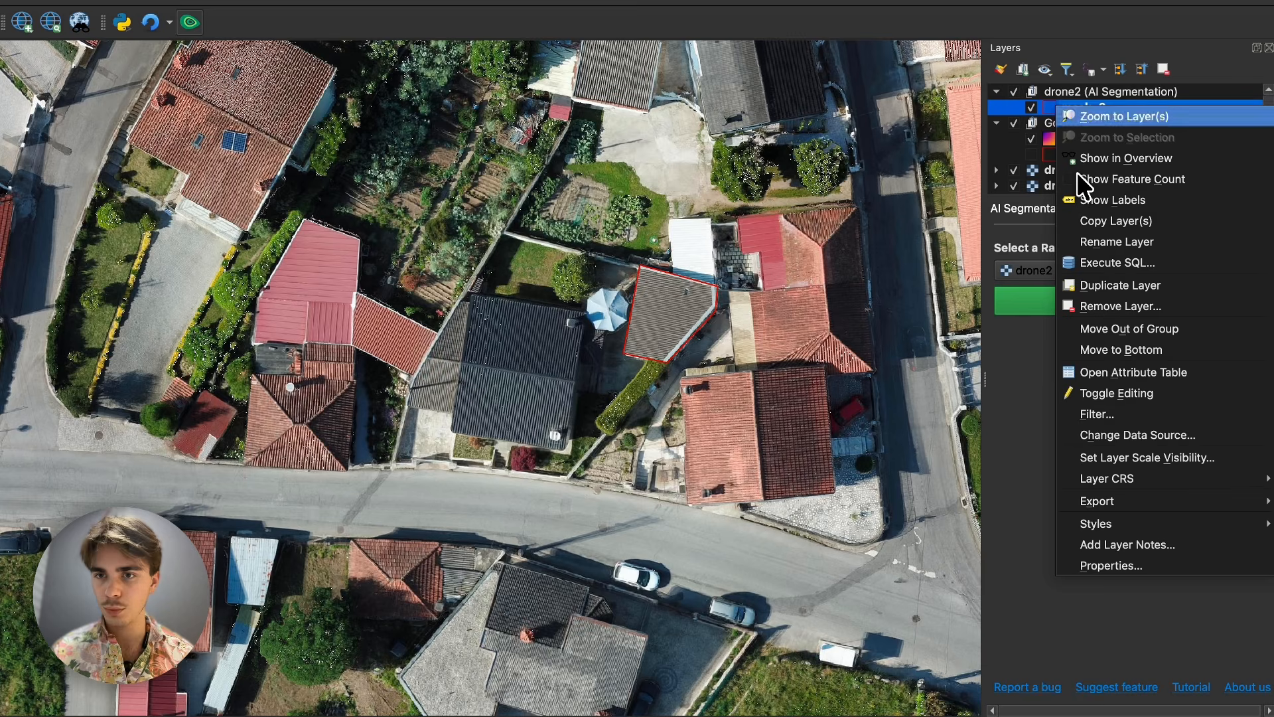
{"action": "left_click", "coordinate": [1134, 372]}
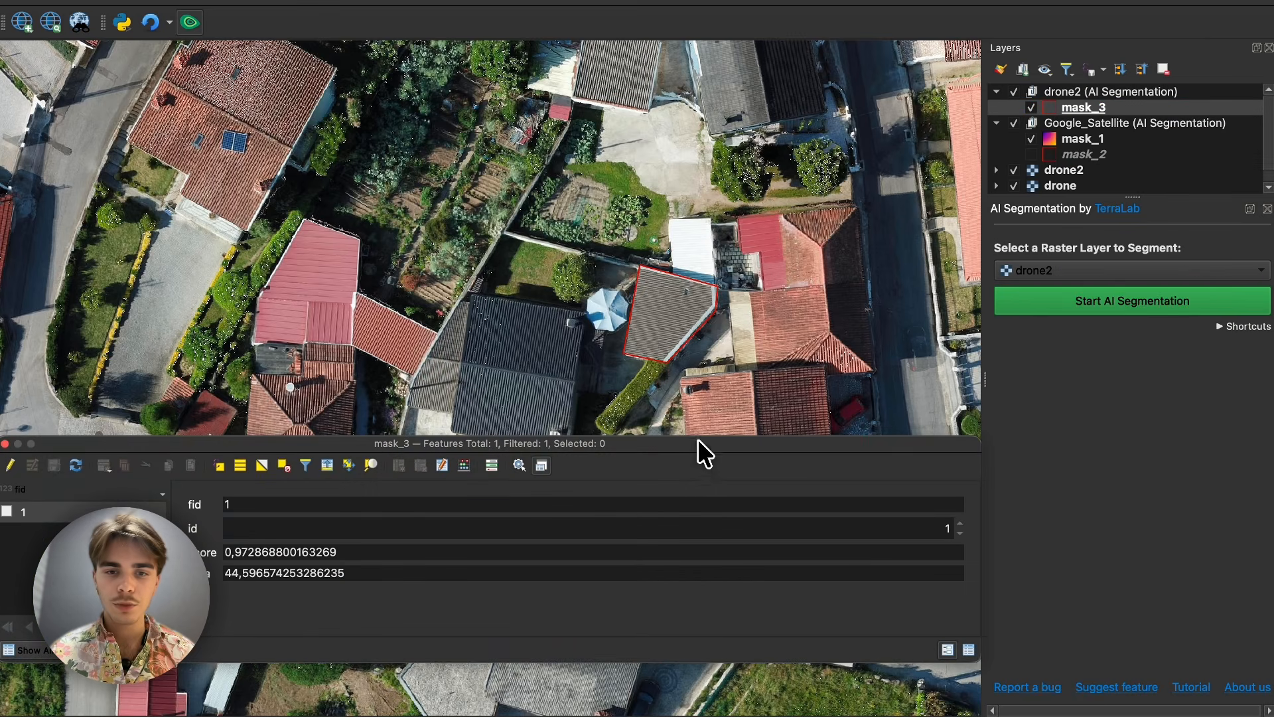
{"action": "left_click_drag", "start_coordinate": [698, 444], "coordinate": [918, 373]}
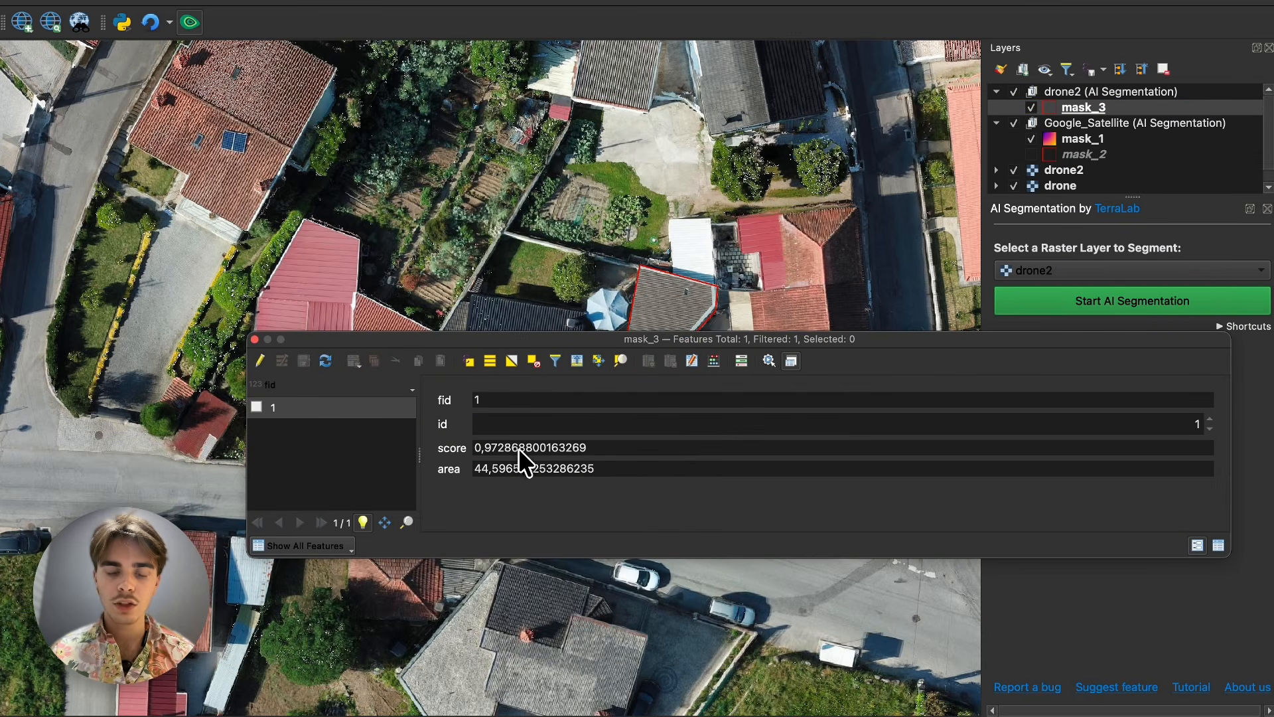
- Examine the score and area attributes of the roof polygon in the mask_3 attribute table
{"action": "mouse_move", "coordinate": [491, 454]}
{"action": "left_mouse_down"}
{"action": "mouse_move", "coordinate": [603, 448]}
{"action": "mouse_move", "coordinate": [498, 453]}
{"action": "left_mouse_up"}
{"action": "left_click", "coordinate": [500, 453]}
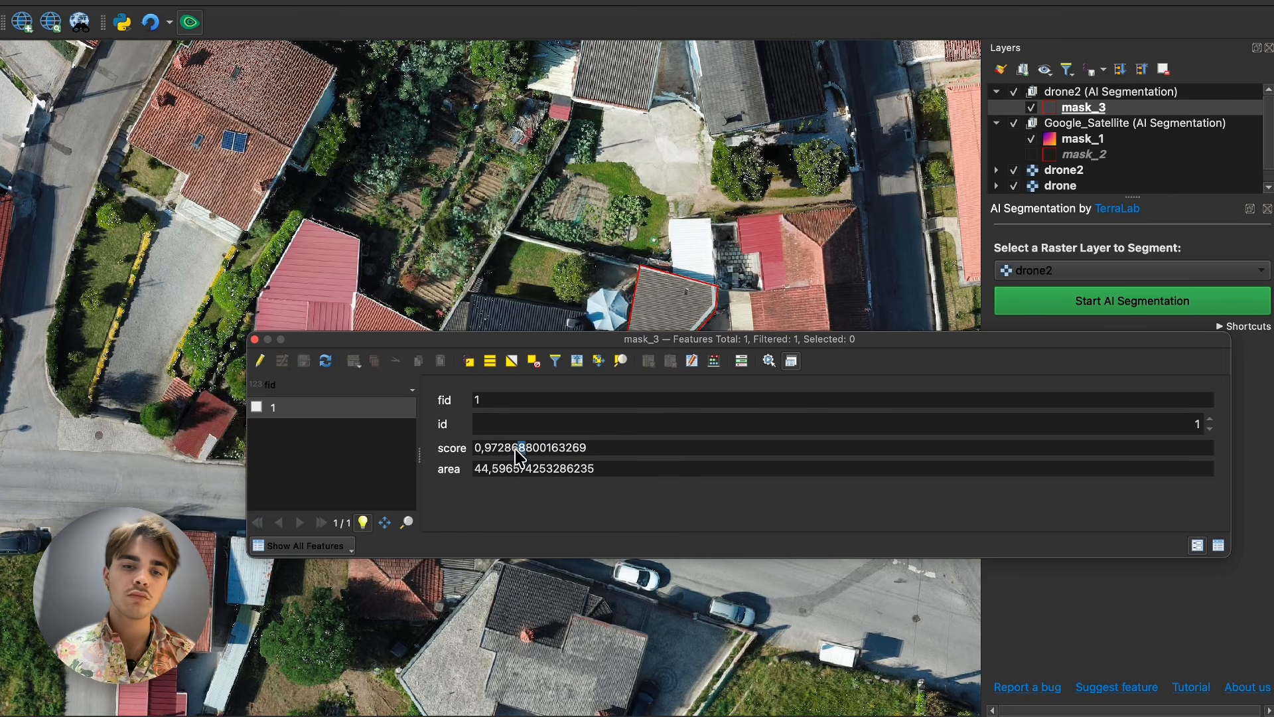
{"action": "double_click", "coordinate": [517, 455]}
{"action": "left_click", "coordinate": [516, 458]}
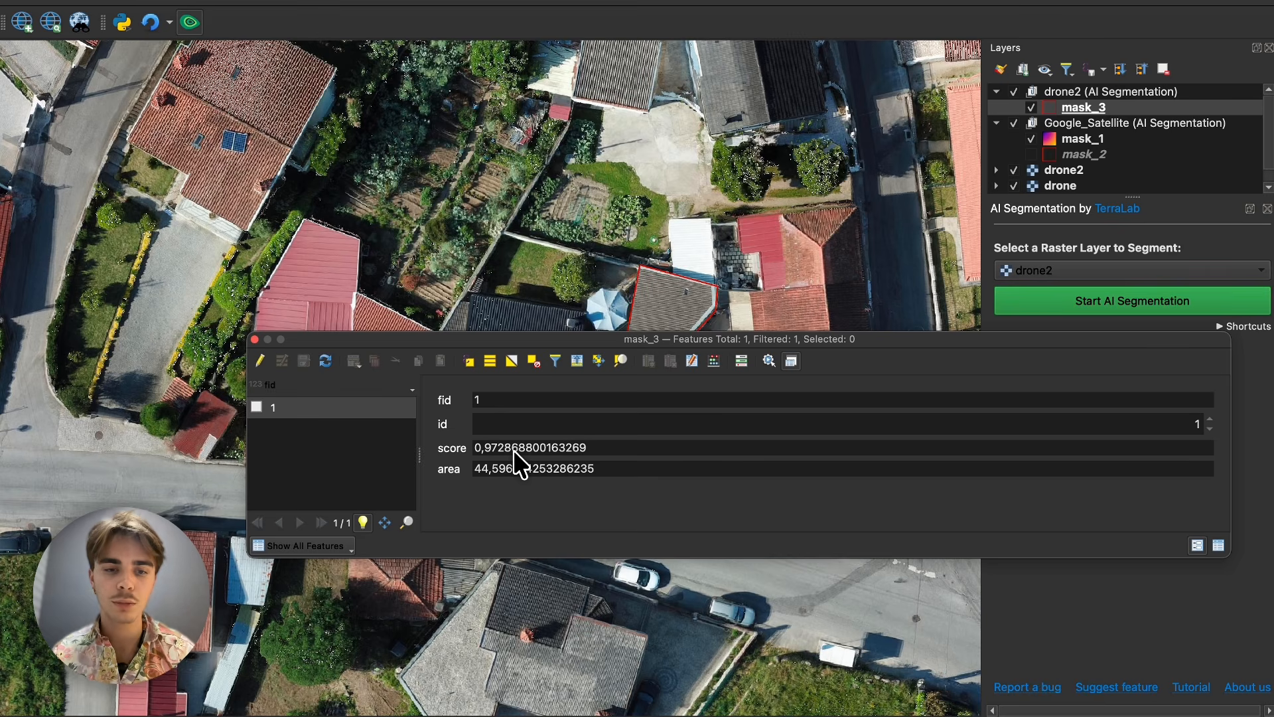
{"action": "left_click_drag", "start_coordinate": [476, 468], "coordinate": [642, 468]}
{"action": "left_click", "coordinate": [639, 472]}
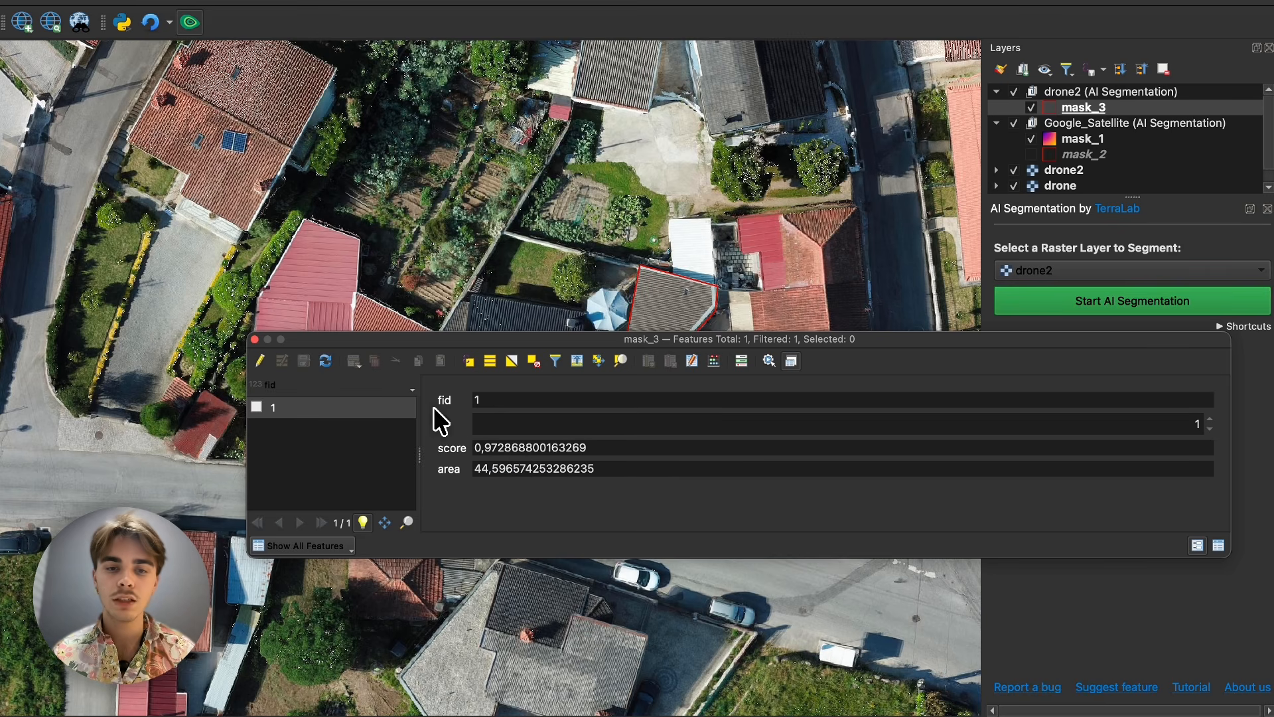
- View the field calculator for mask_3, close it without creating a field, and close the attribute table
{"action": "left_click", "coordinate": [714, 362]}
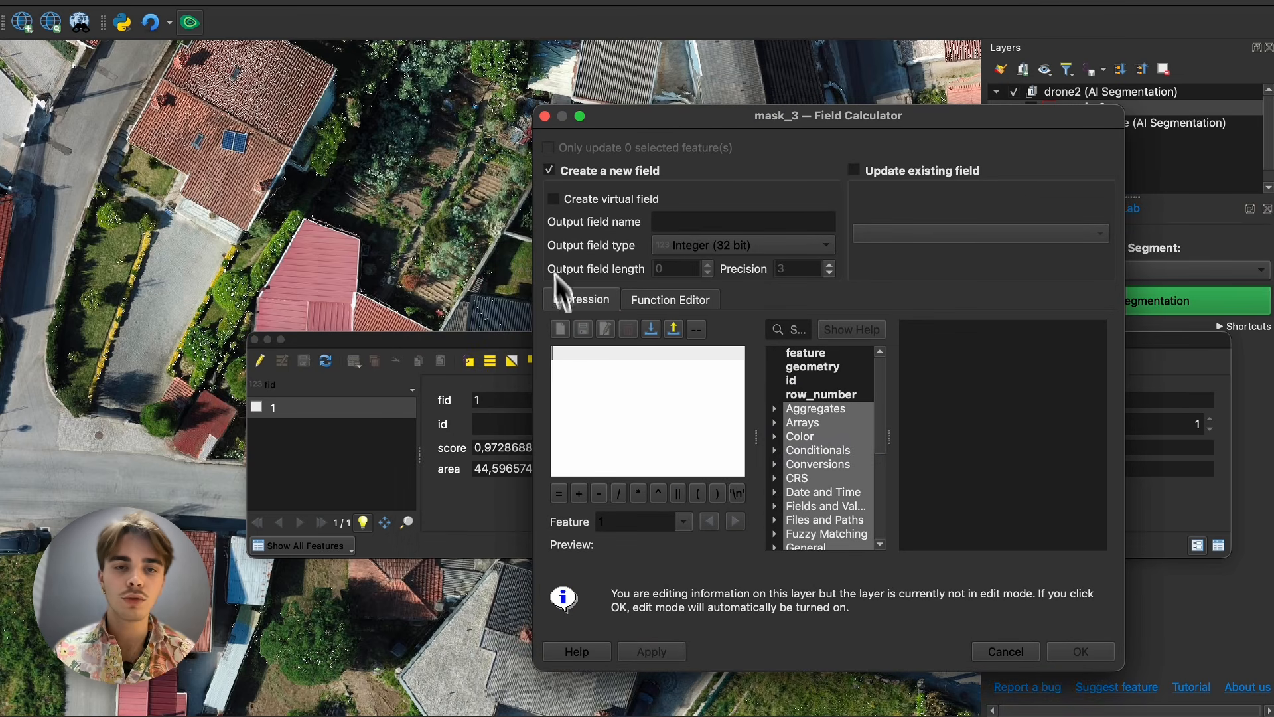
{"action": "left_click", "coordinate": [544, 116]}
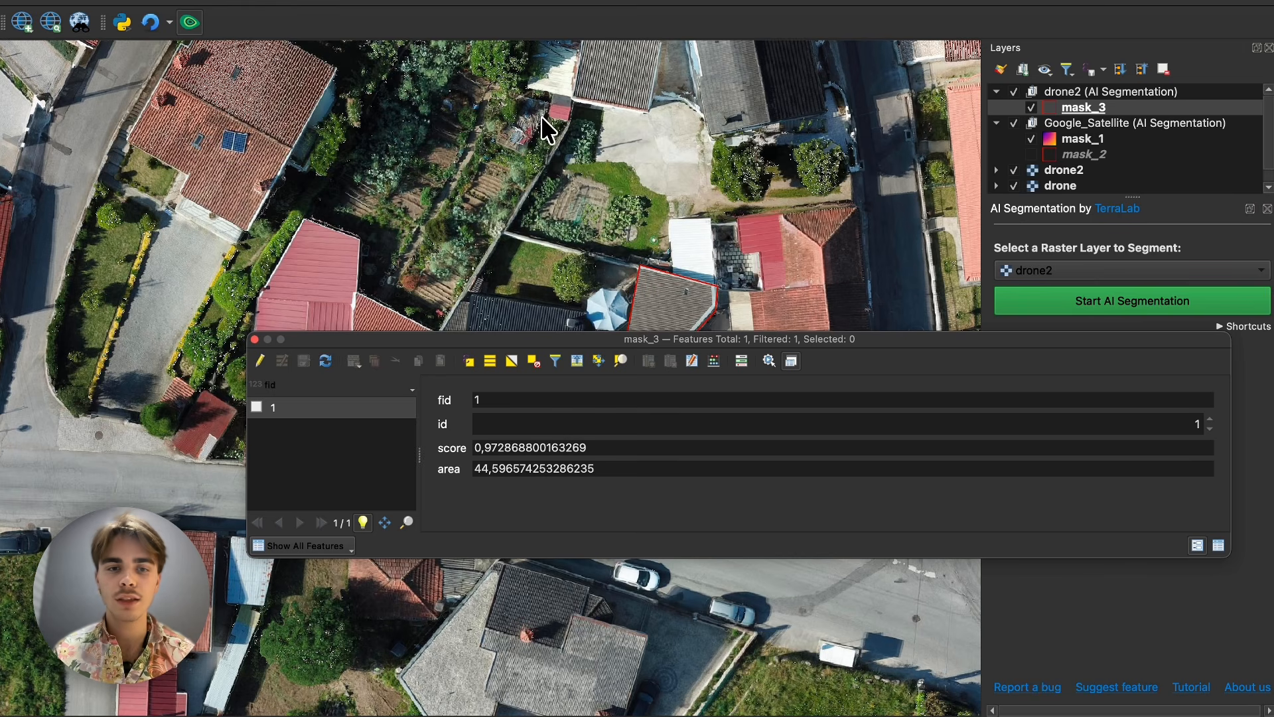
{"action": "left_click", "coordinate": [254, 339]}
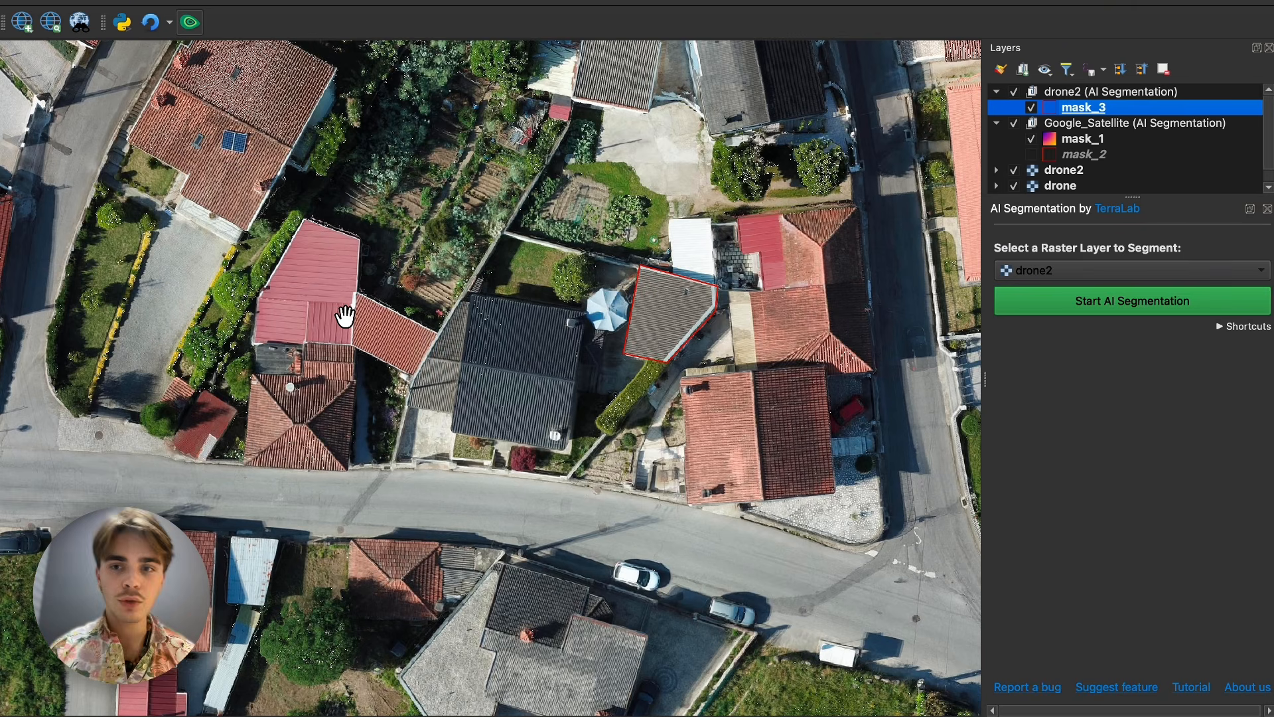
{"action": "left_click", "coordinate": [1086, 371]}
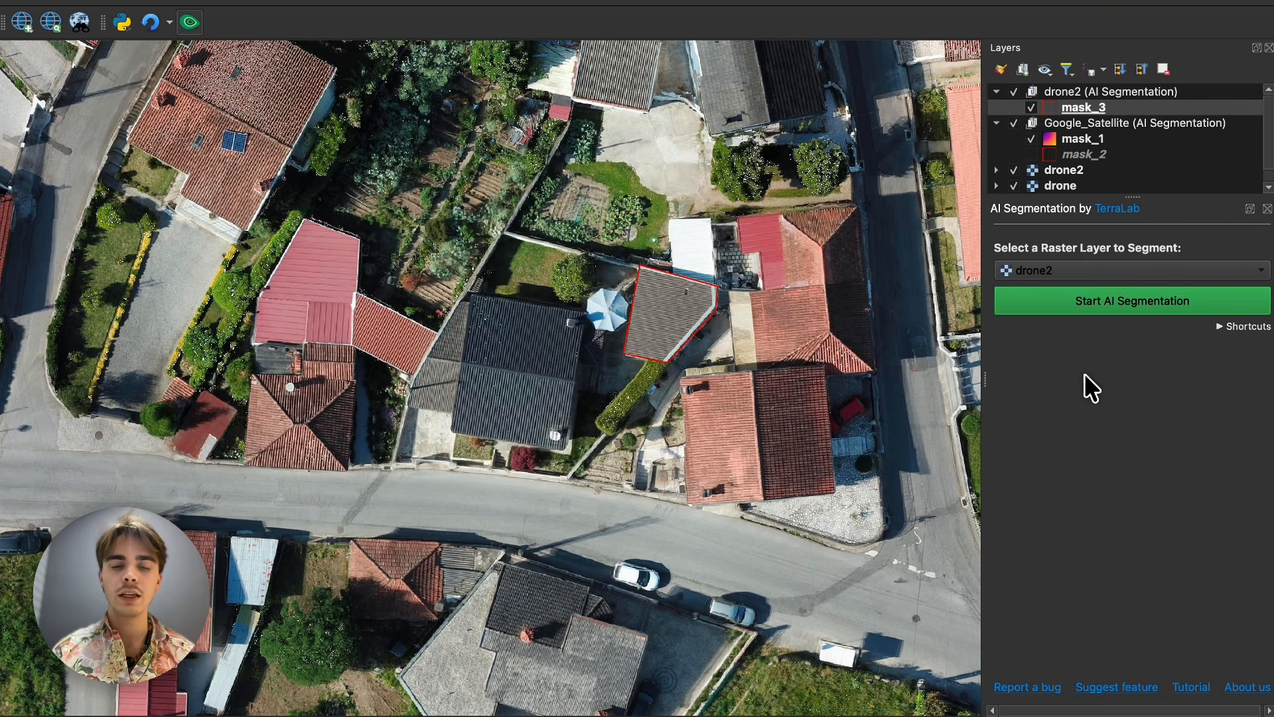
{"action": "scroll", "coordinate": [538, 358], "scroll_direction": "down", "scroll_amount": 4}
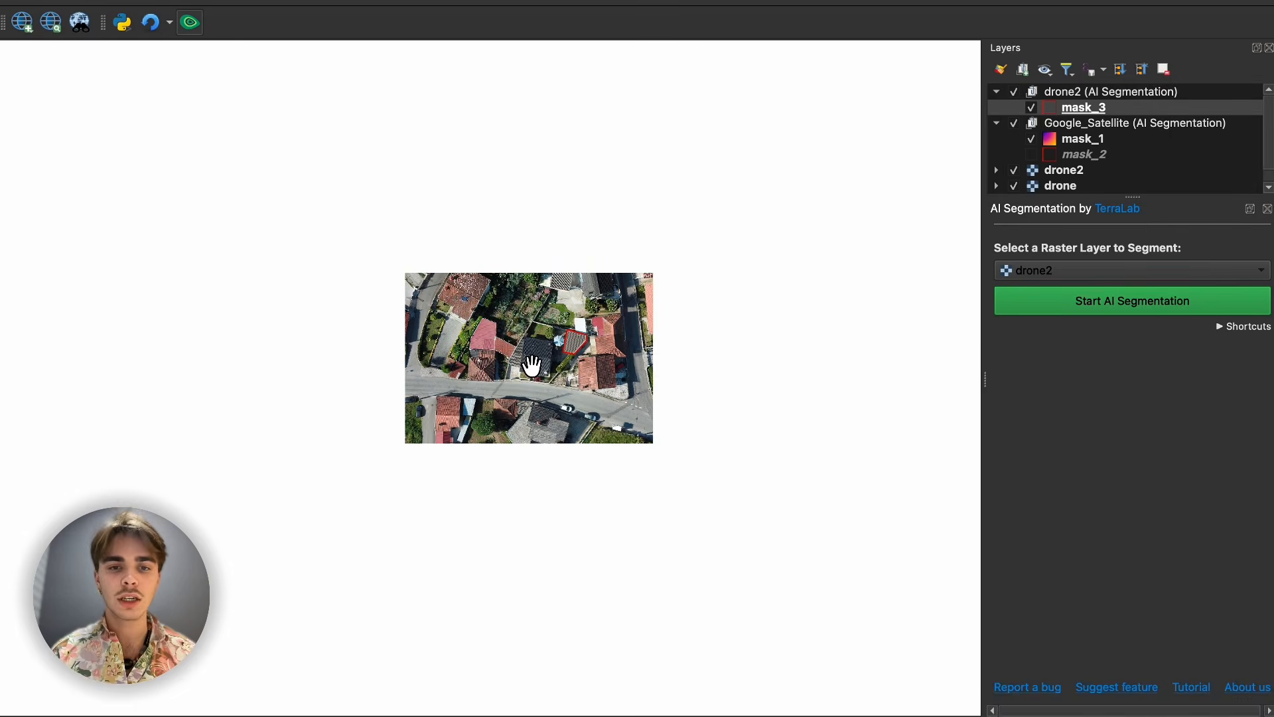
{"action": "scroll", "coordinate": [494, 367], "scroll_direction": "up", "scroll_amount": 3}
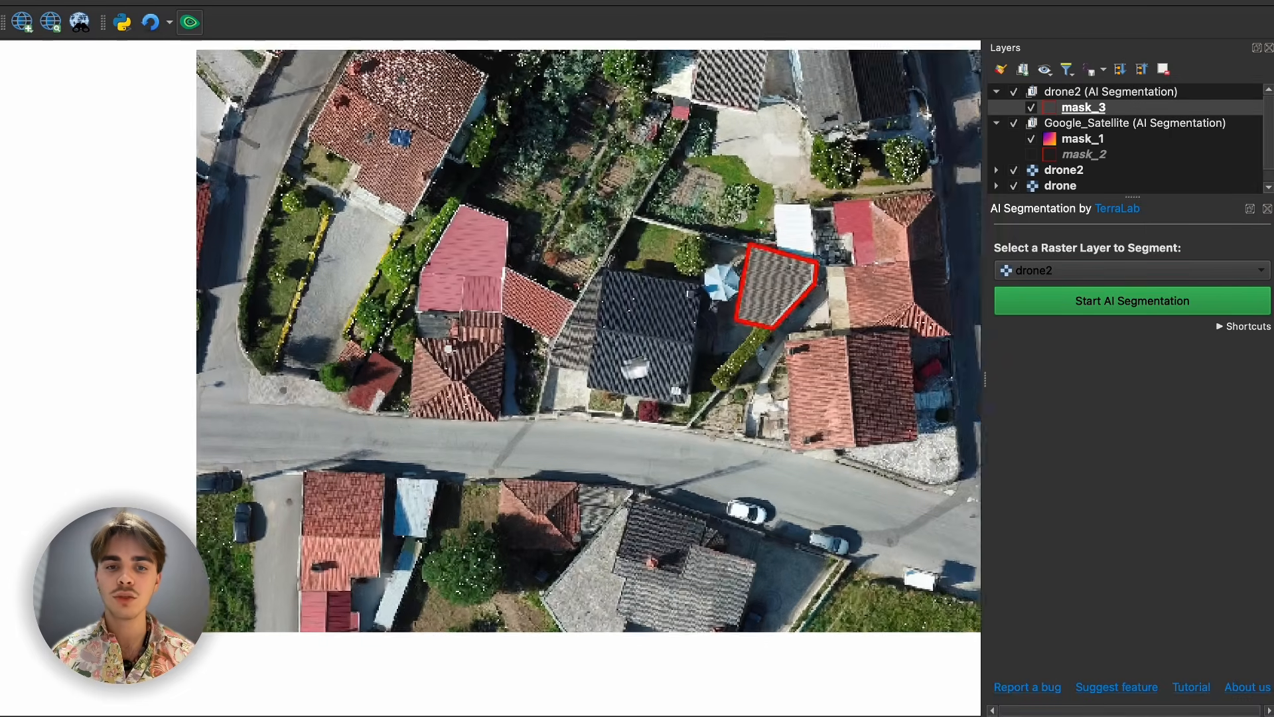
{"action": "scroll", "coordinate": [497, 365], "scroll_direction": "up", "scroll_amount": 1}
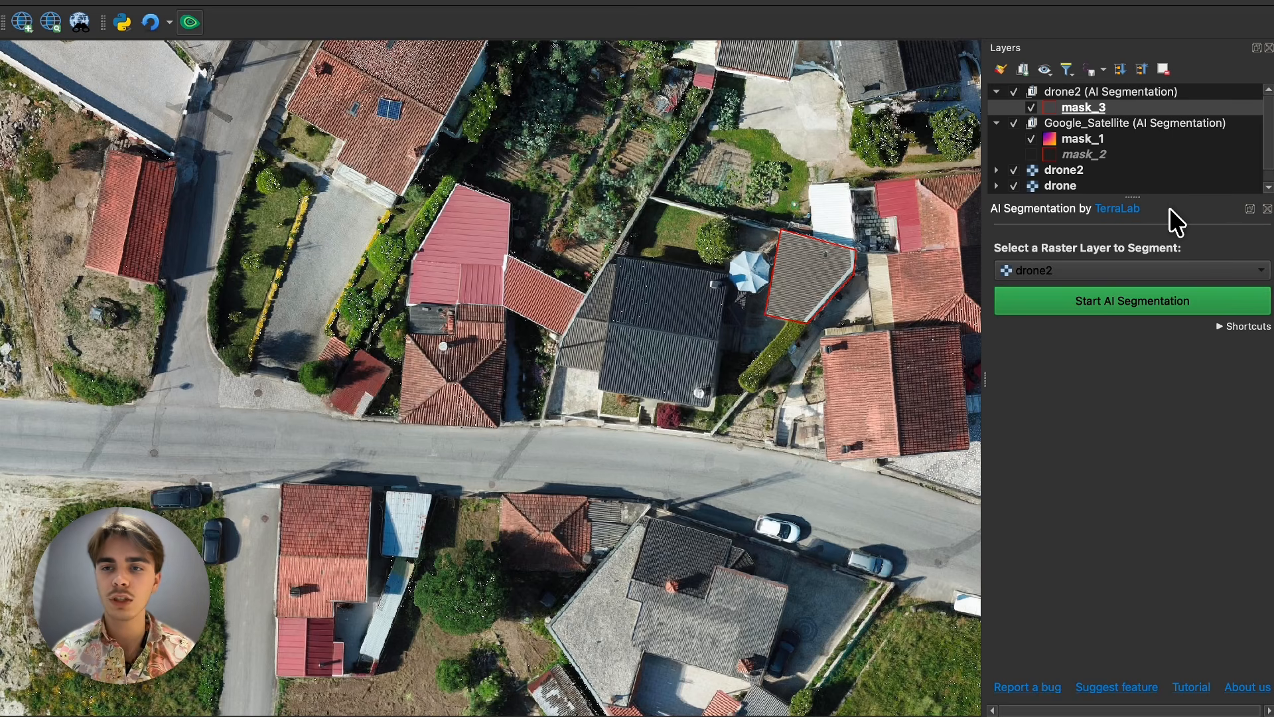
- Enlarge the layer list so that all entries down to Google Satellite fit
{"action": "left_click_drag", "start_coordinate": [1132, 196], "coordinate": [1080, 221]}
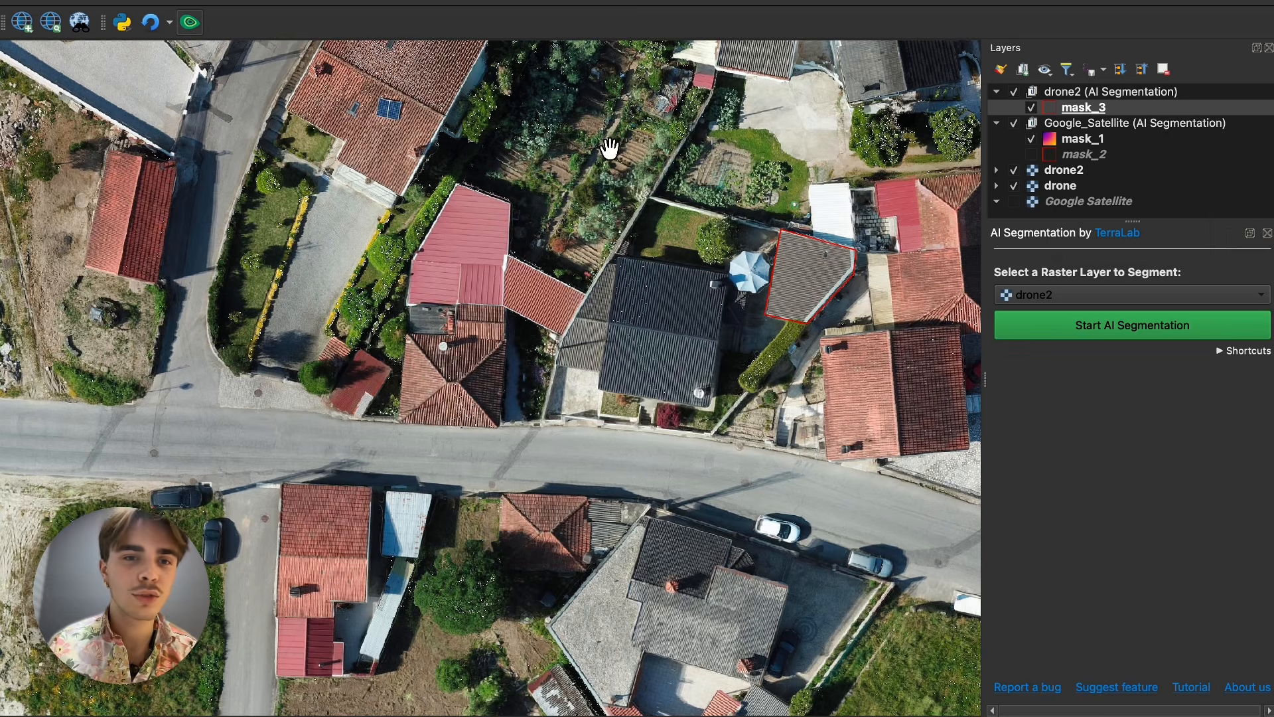
{"action": "left_click_drag", "start_coordinate": [211, 177], "coordinate": [303, 312]}
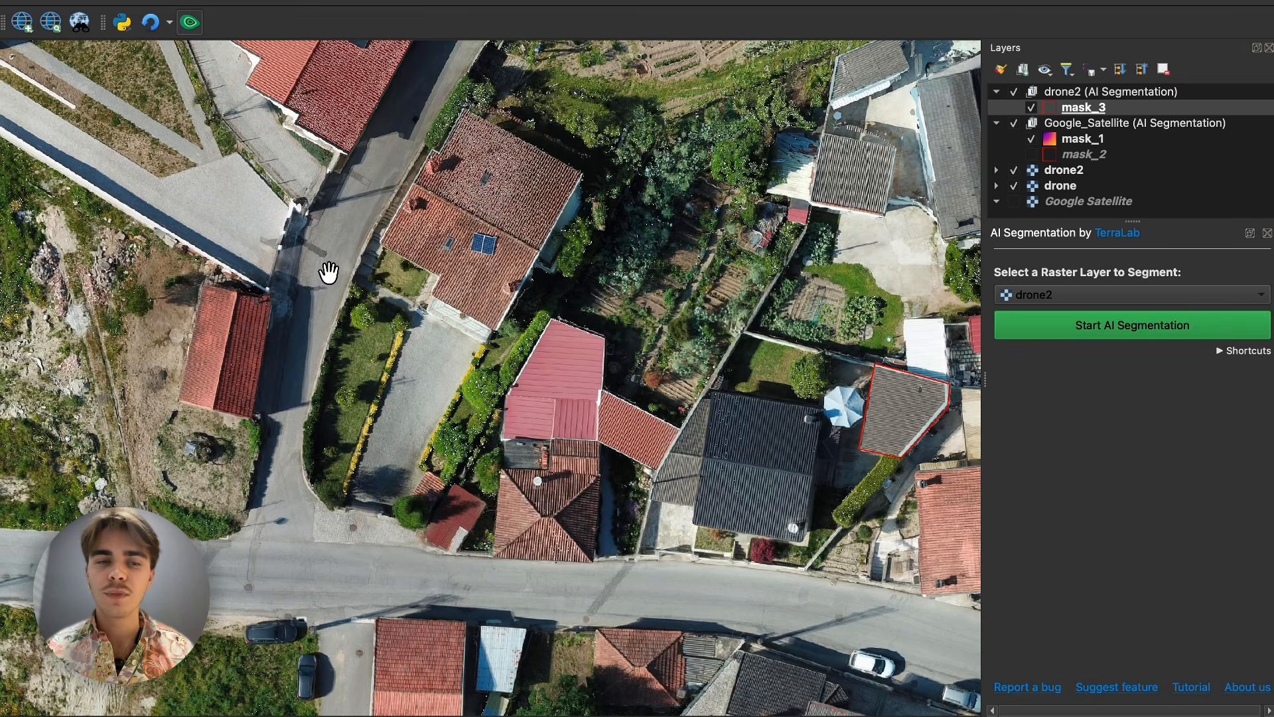
{"action": "left_click_drag", "start_coordinate": [347, 202], "coordinate": [319, 277]}
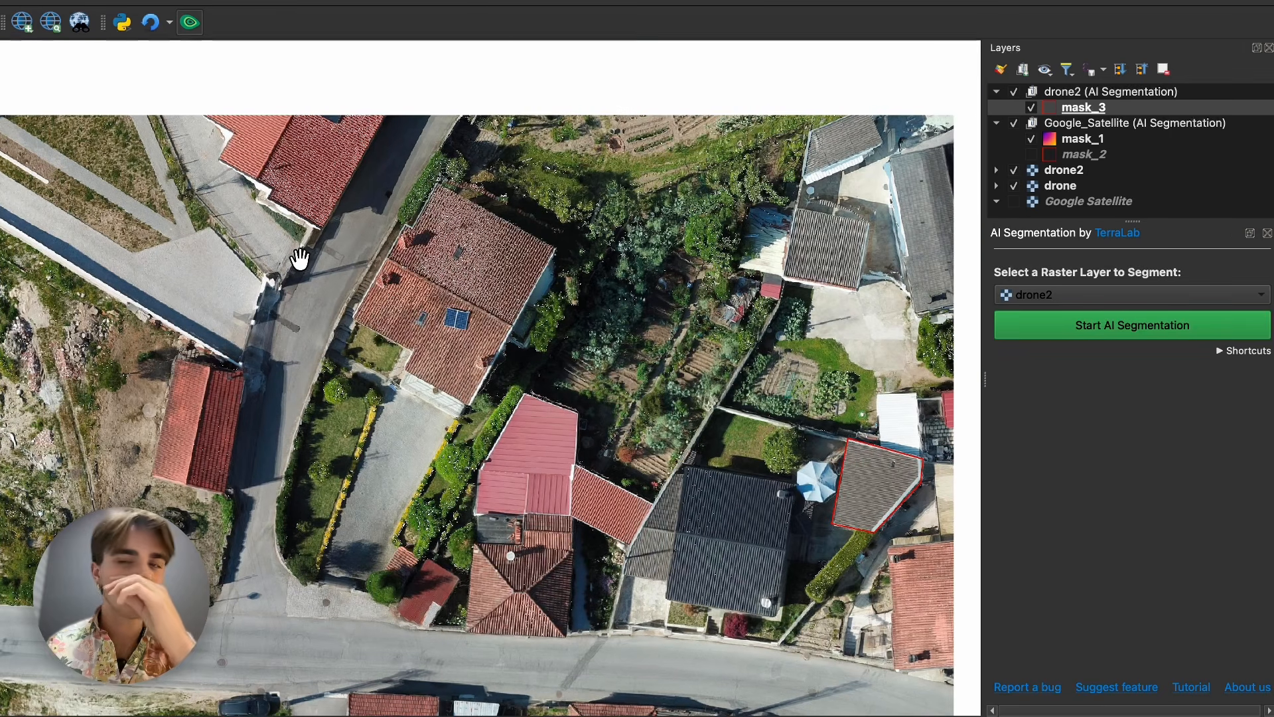